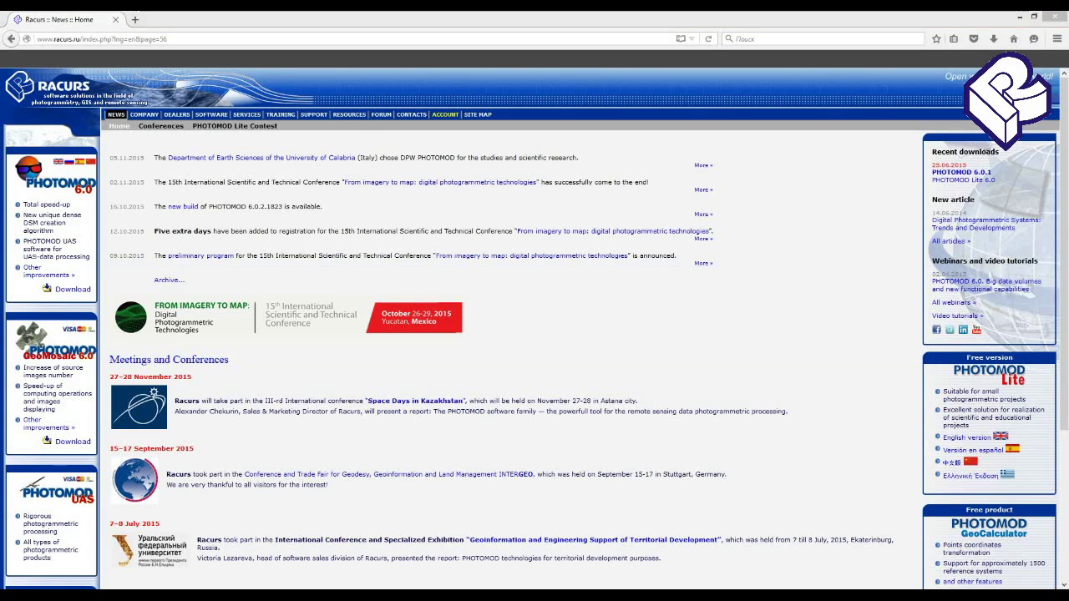
- Launch PHOTOMOD UAS and start a new project named "UAV project" with the Central projection type
{"action": "right_click", "coordinate": [945, 417]}
{"action": "left_click", "coordinate": [944, 417]}
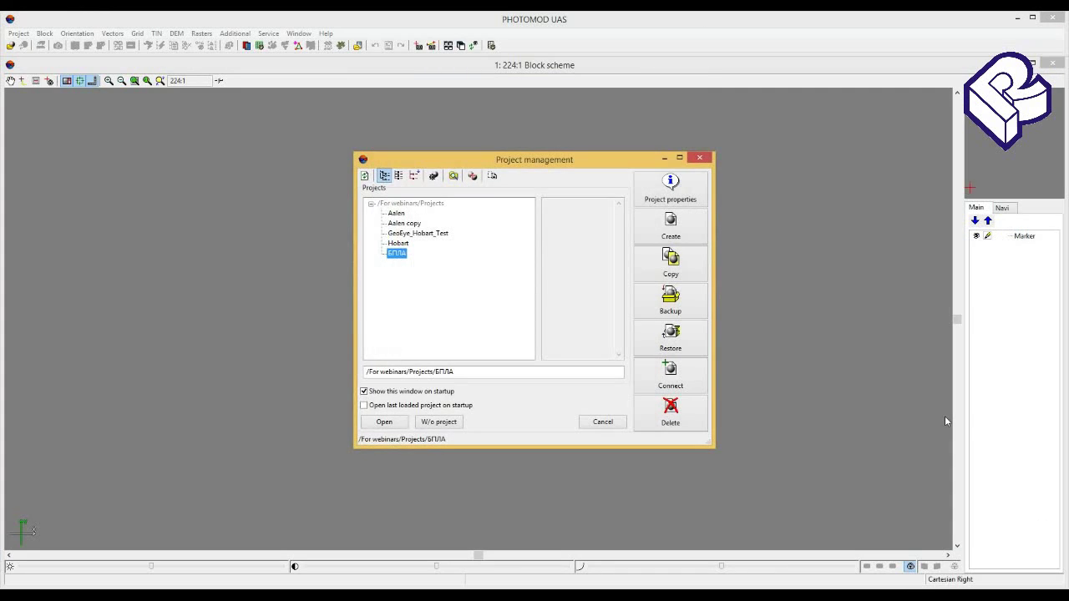
{"action": "left_click", "coordinate": [692, 231]}
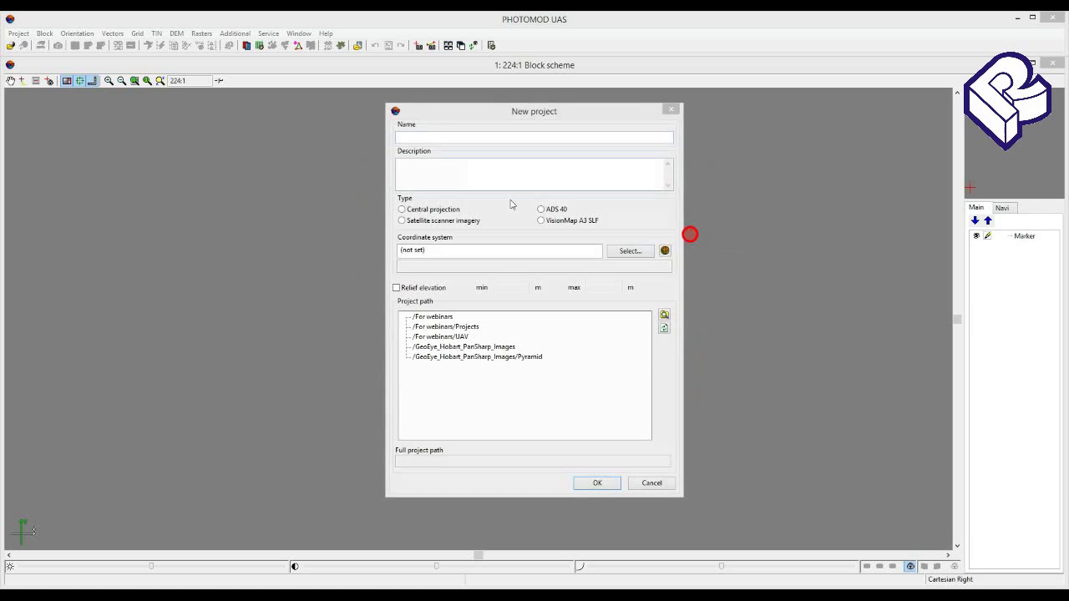
{"action": "left_click", "coordinate": [424, 134]}
{"action": "type", "text": "f"}
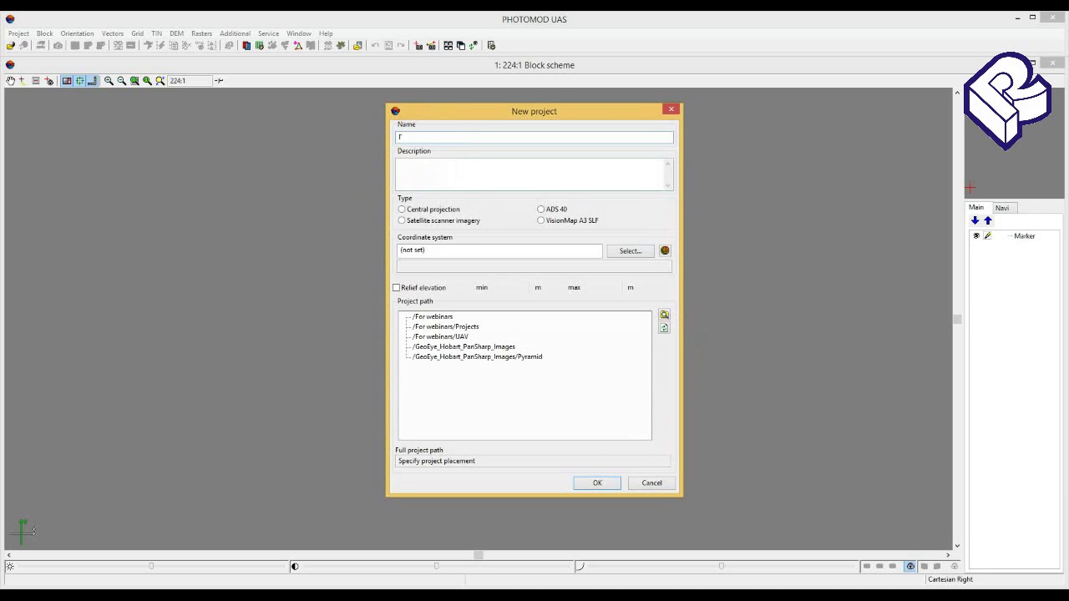
{"action": "key", "text": "BackSpace"}
{"action": "type", "text": "UAV project"}
{"action": "left_click", "coordinate": [403, 210]}
- Set the new project's coordinate system to WGS 84 / UTM zone 37N
{"action": "left_click", "coordinate": [631, 254]}
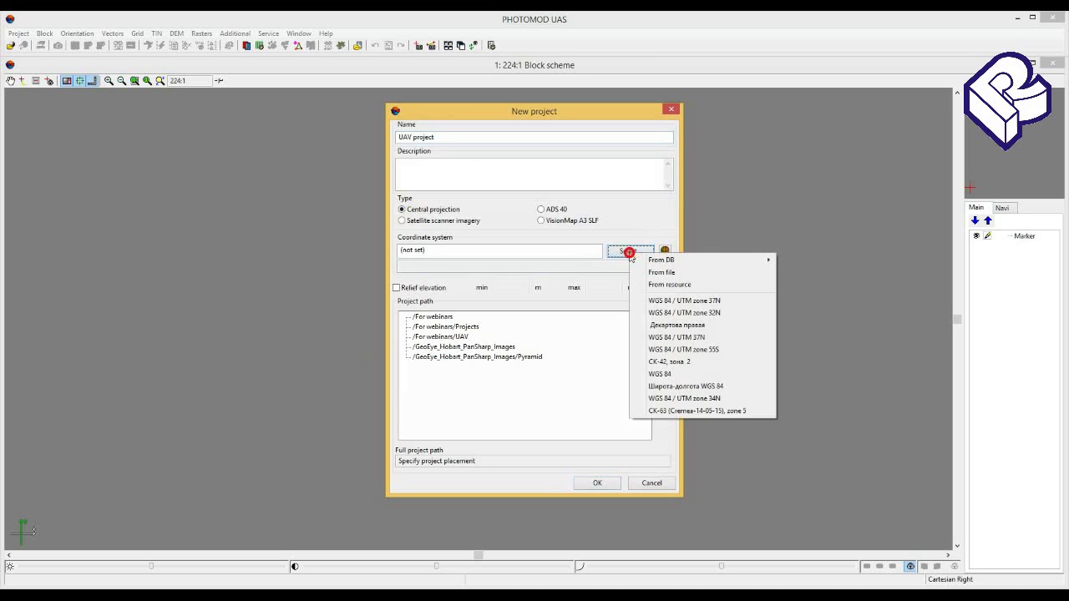
{"action": "left_click", "coordinate": [701, 302]}
{"action": "left_click", "coordinate": [474, 253]}
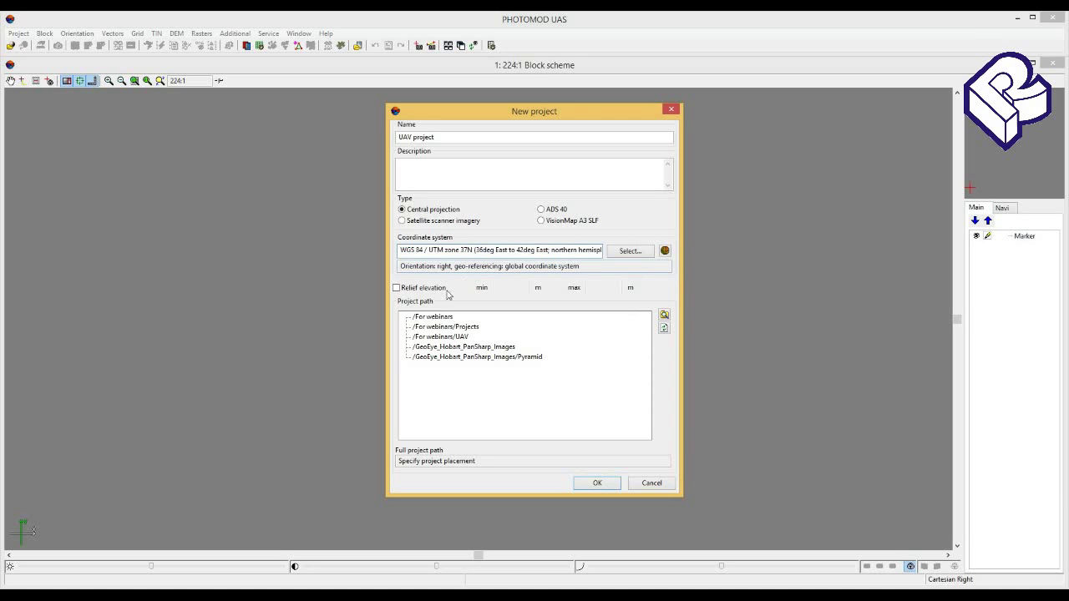
- Enable relief elevation for the project and set its range from 120 m minimum to 260 m maximum
{"action": "left_click", "coordinate": [396, 288]}
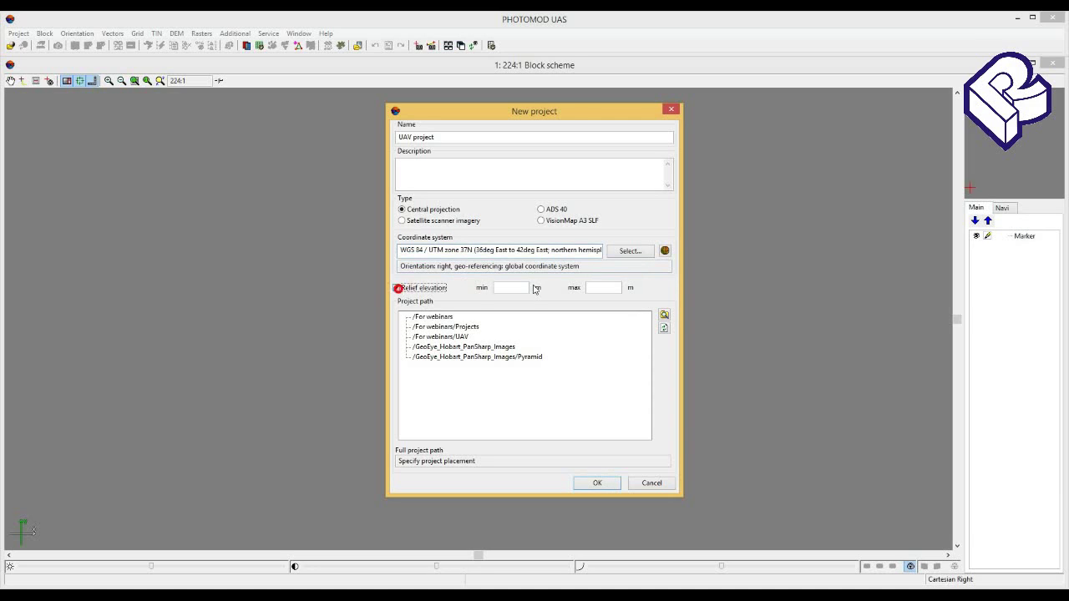
{"action": "left_click", "coordinate": [511, 287]}
{"action": "type", "text": "120"}
{"action": "left_click", "coordinate": [596, 287]}
{"action": "type", "text": "60"}
{"action": "key", "text": "BackSpace"}
{"action": "key", "text": "BackSpace"}
{"action": "type", "text": "260"}
- Create the project under /For webinars/Projects and accept "Strip 1" as its first regular strip
{"action": "left_click", "coordinate": [453, 328]}
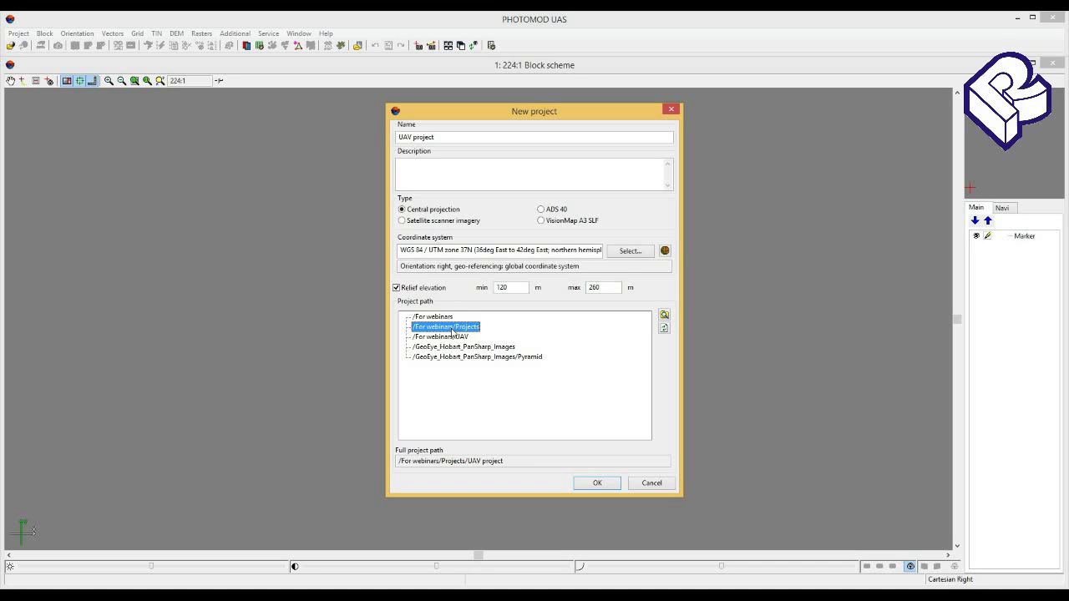
{"action": "left_click", "coordinate": [589, 483]}
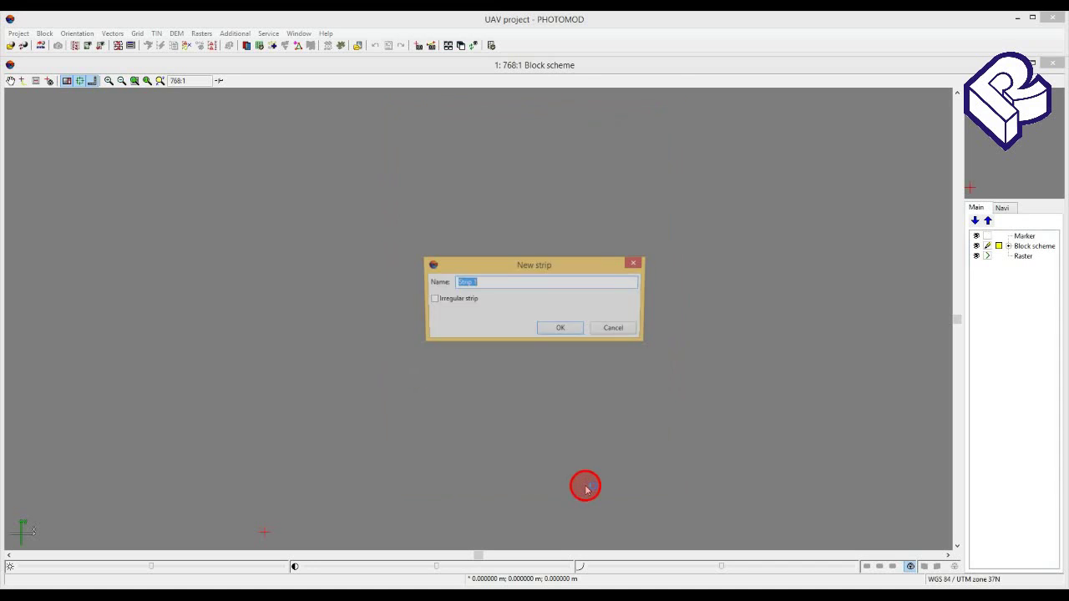
{"action": "left_click", "coordinate": [570, 329]}
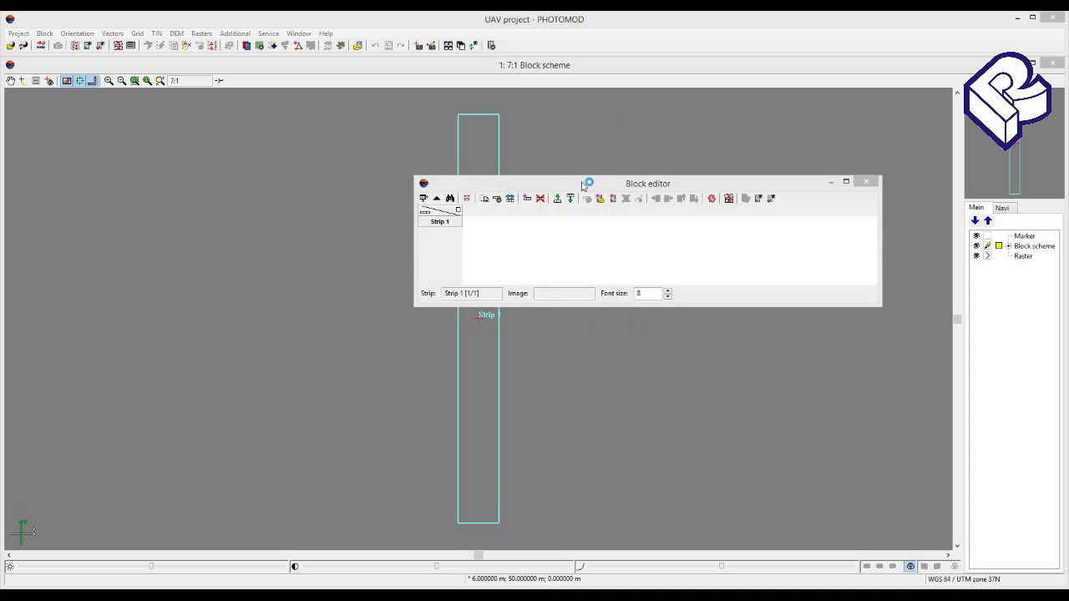
- Start adding images to Strip 1 from the Block editor and create an Images folder in the project folder
{"action": "left_click_drag", "start_coordinate": [585, 182], "coordinate": [430, 213]}
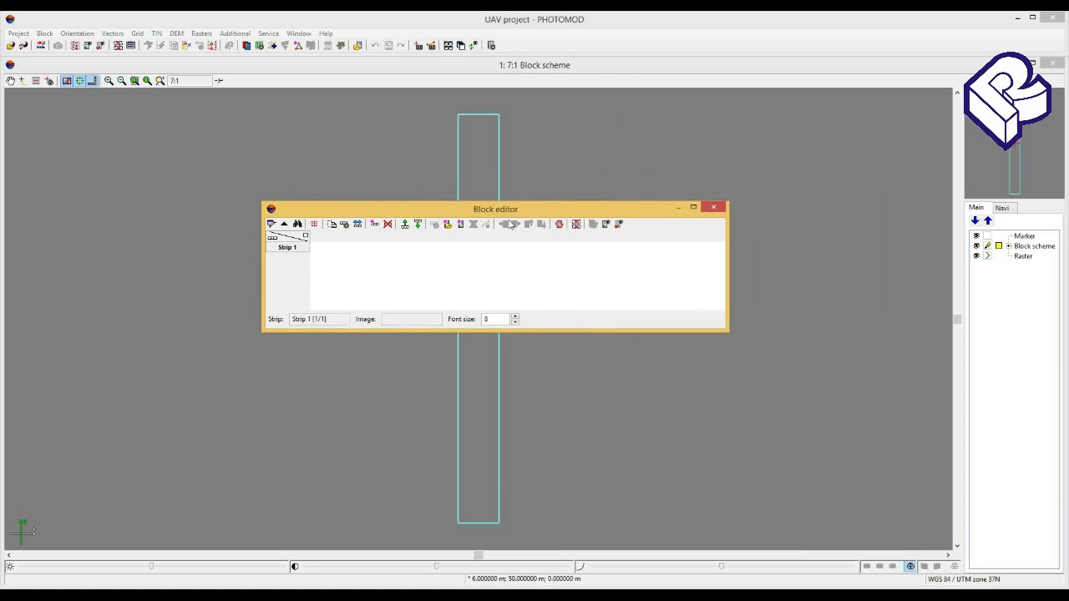
{"action": "left_click", "coordinate": [458, 223]}
{"action": "left_click", "coordinate": [448, 225]}
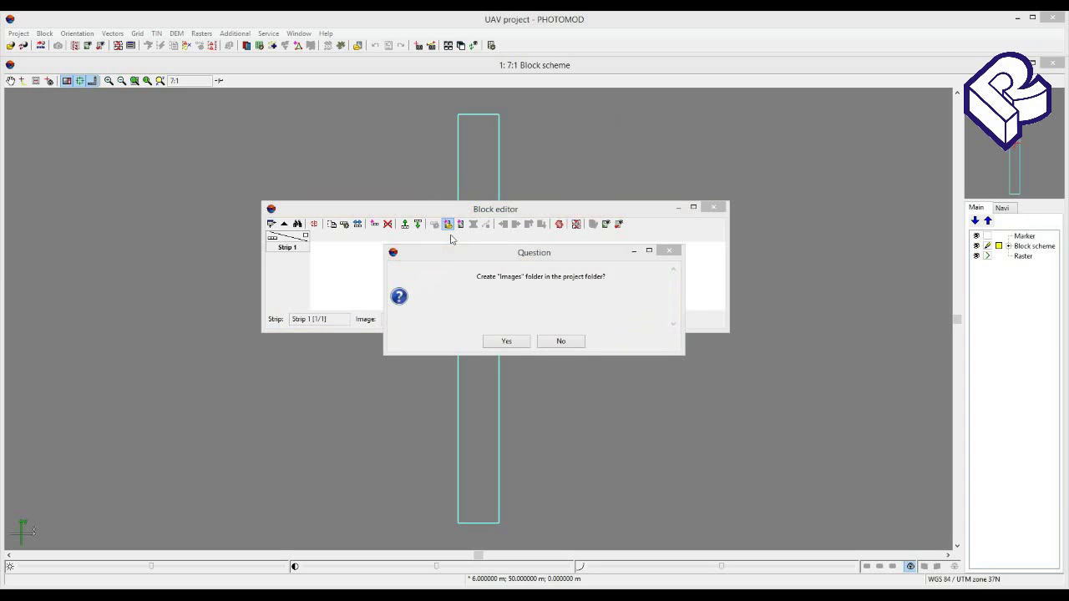
{"action": "left_click", "coordinate": [506, 342]}
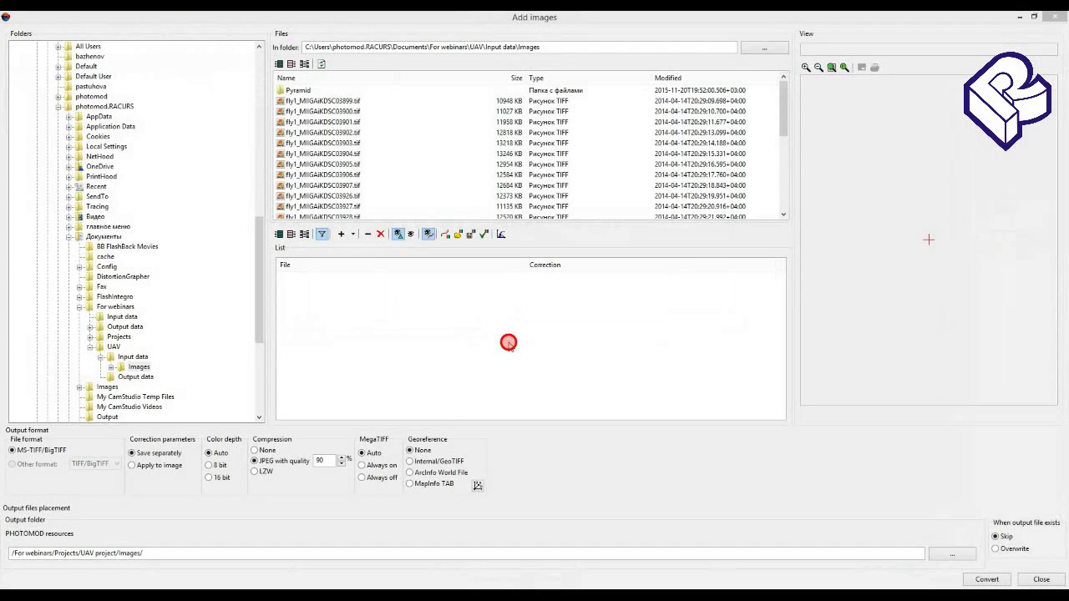
- Add all images from the UAV/Input data/Images folder to the list of images for conversion
{"action": "left_click", "coordinate": [259, 234]}
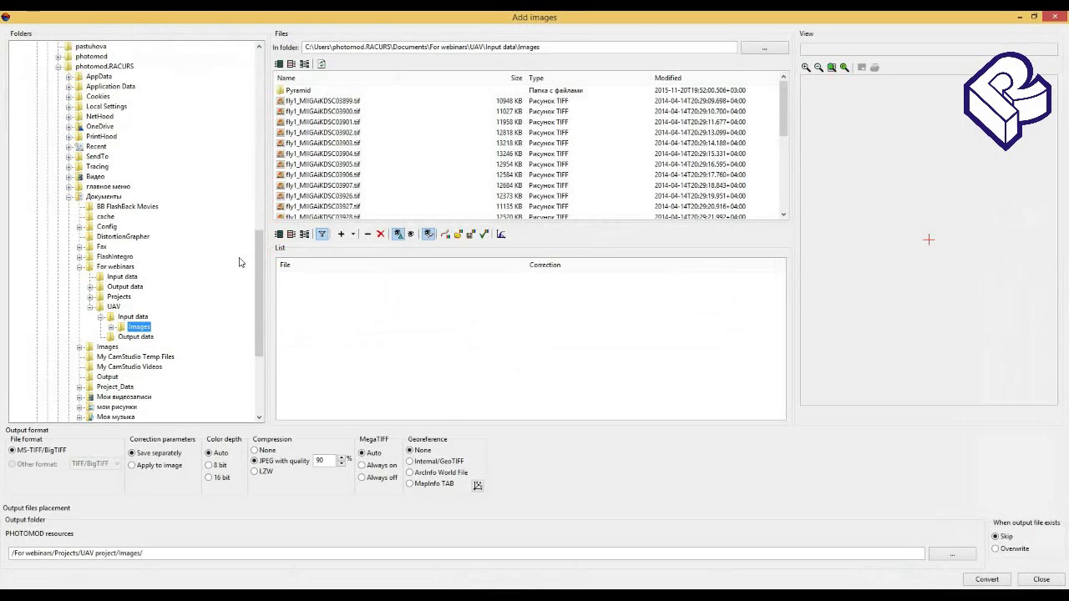
{"action": "left_click", "coordinate": [138, 328]}
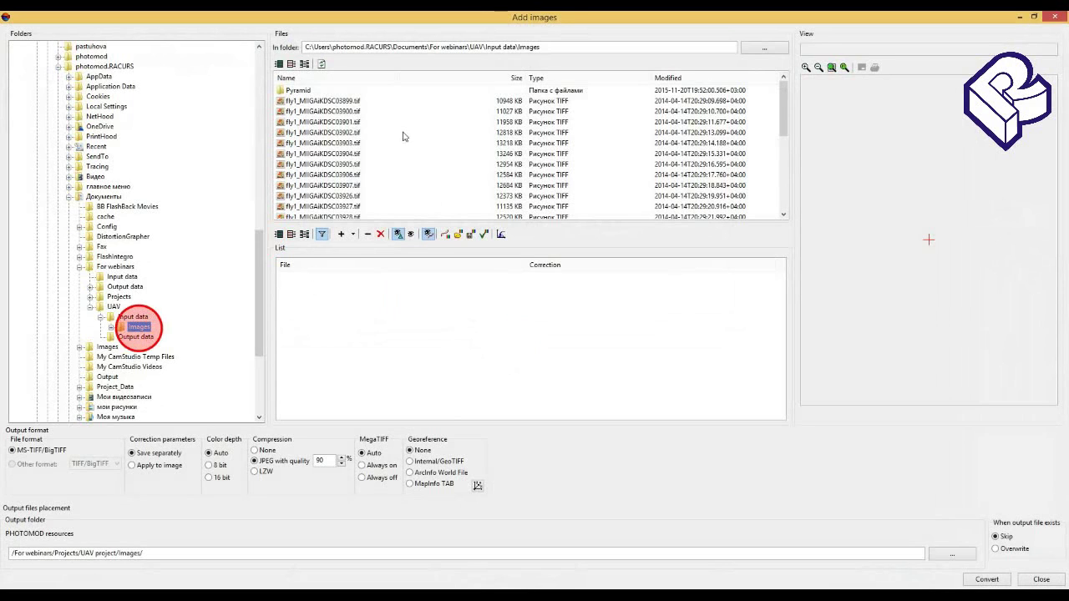
{"action": "left_click", "coordinate": [357, 101]}
{"action": "left_click", "coordinate": [352, 234]}
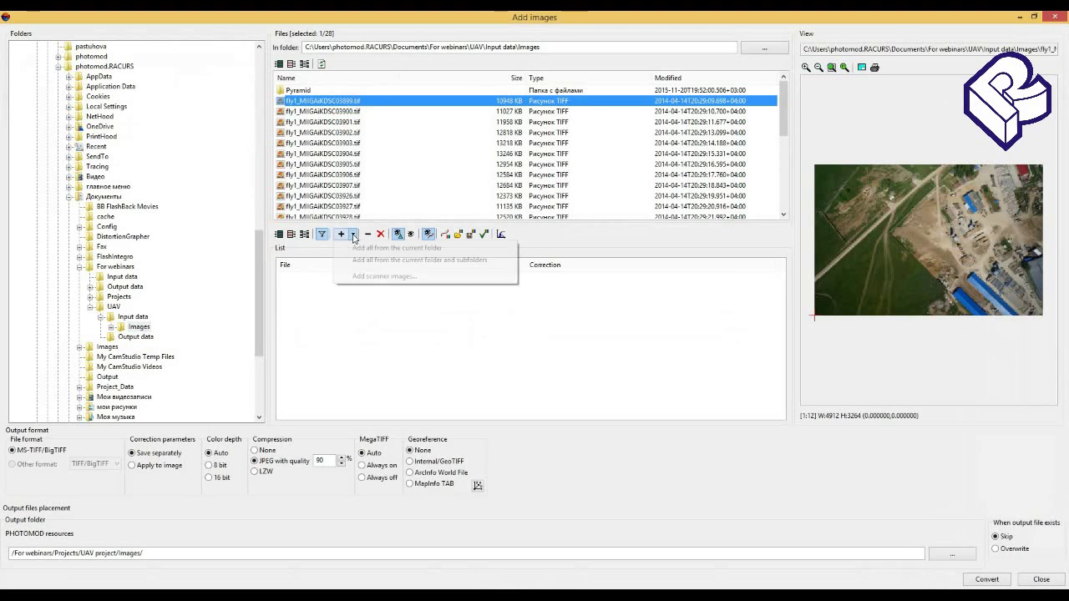
{"action": "left_click", "coordinate": [356, 248]}
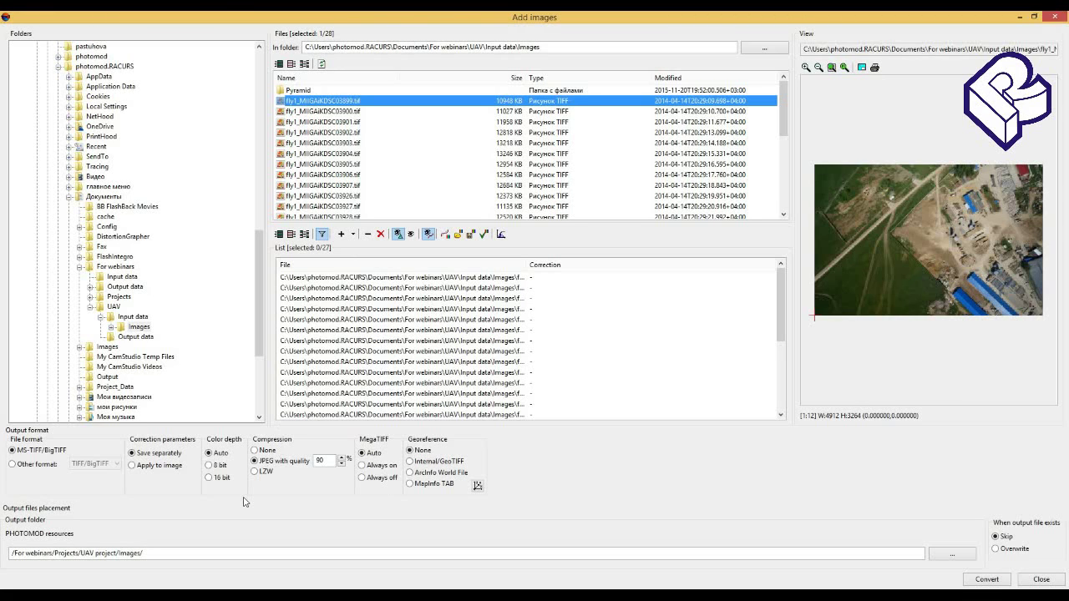
- Convert the listed images into the project's output folder /For webinars/Projects/UAV project/Images/
{"action": "left_click", "coordinate": [295, 556]}
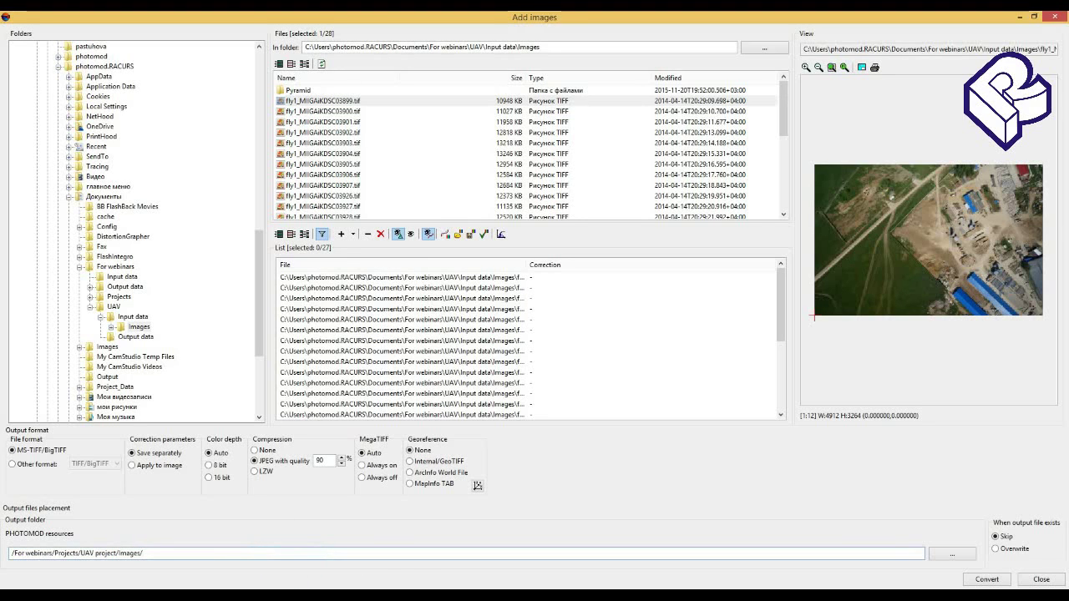
{"action": "left_click", "coordinate": [987, 579]}
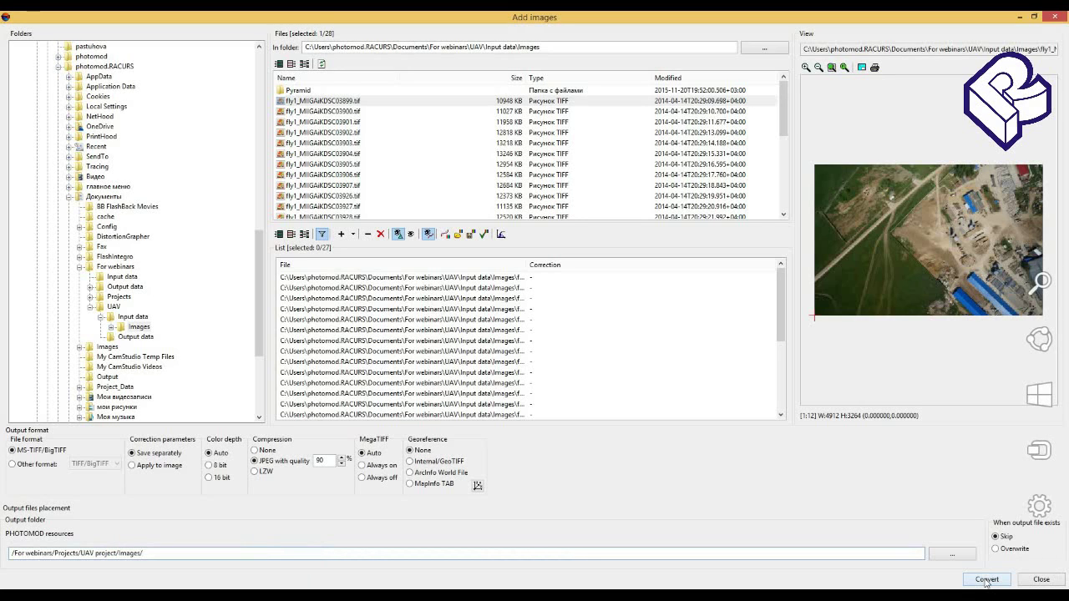
{"action": "left_click", "coordinate": [987, 580]}
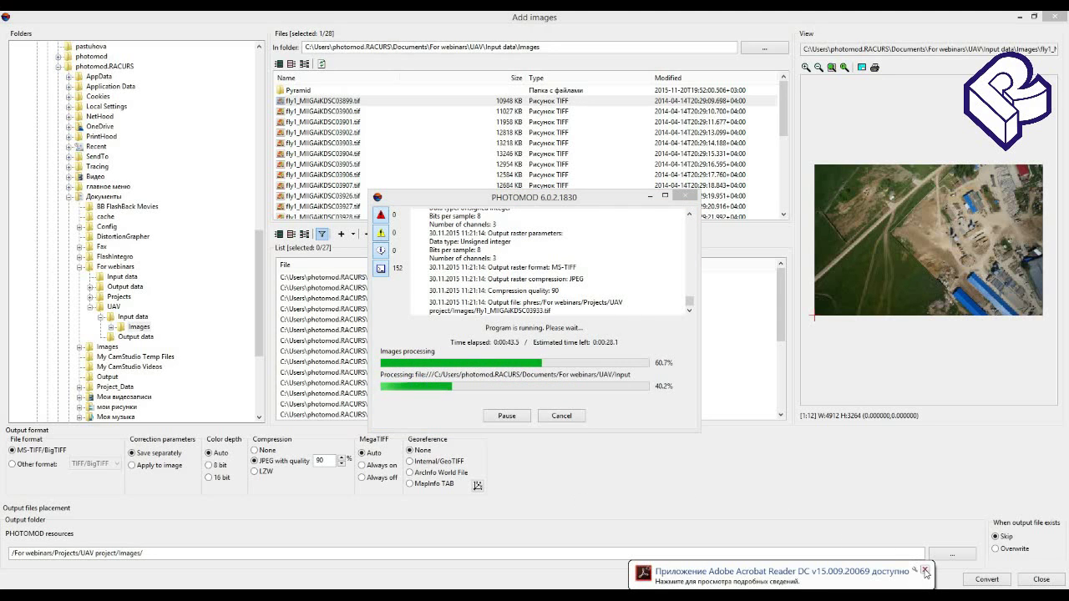
{"action": "left_click", "coordinate": [926, 573]}
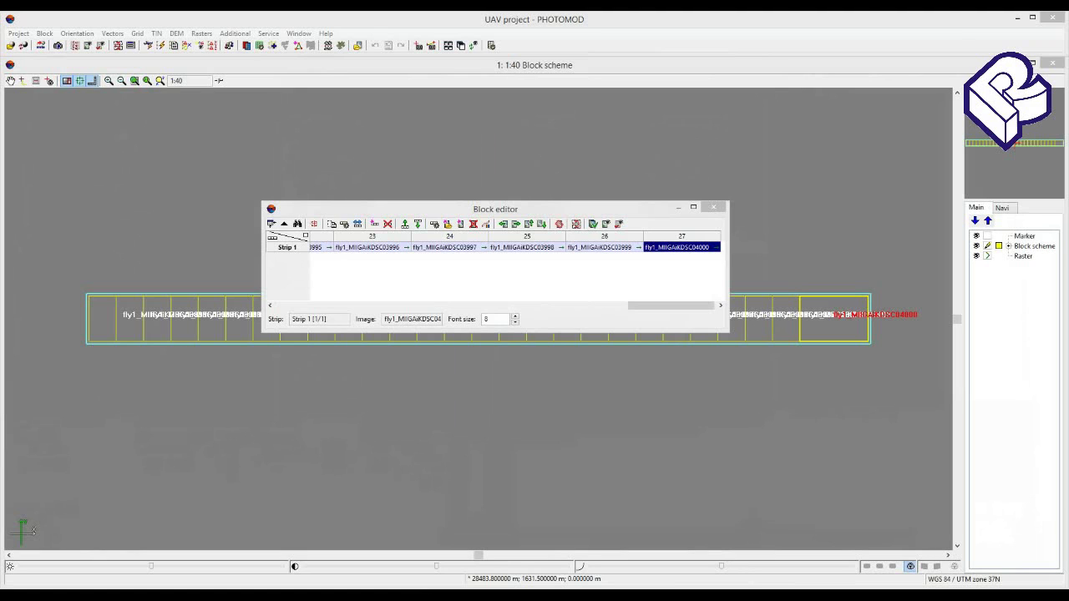
- Open the standalone Raster Converter to examine its distributed processing option, and close it again
{"action": "right_click", "coordinate": [889, 588]}
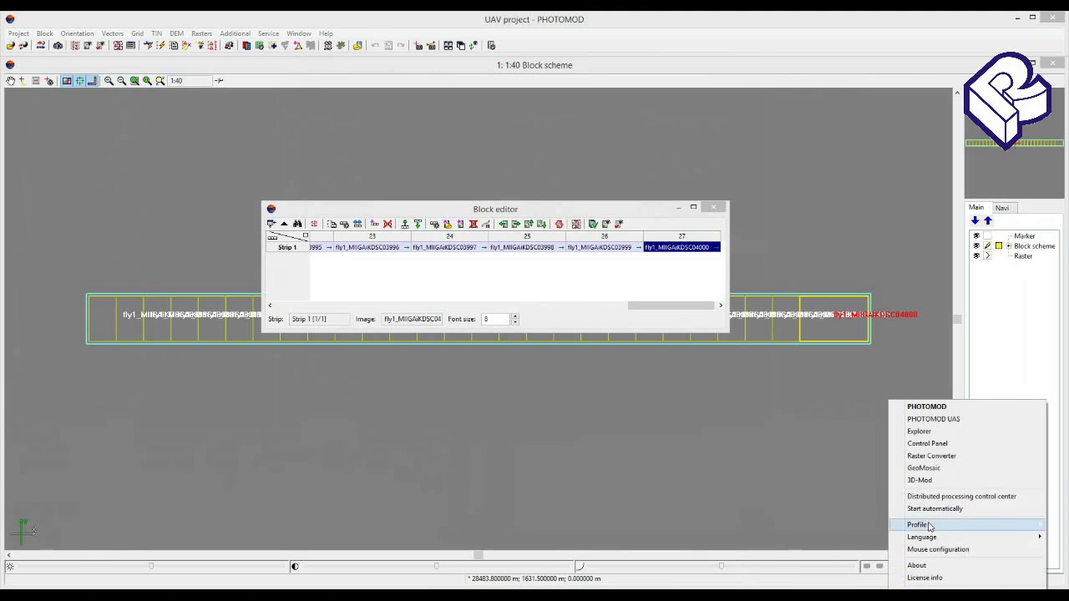
{"action": "left_click", "coordinate": [1004, 495]}
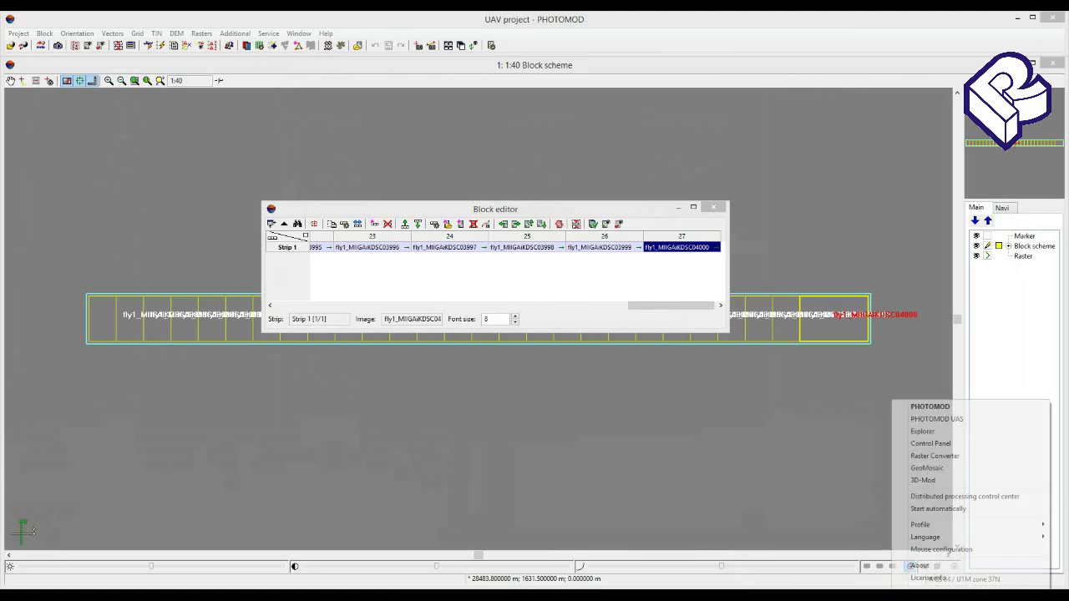
{"action": "right_click", "coordinate": [889, 587]}
{"action": "left_click", "coordinate": [937, 456]}
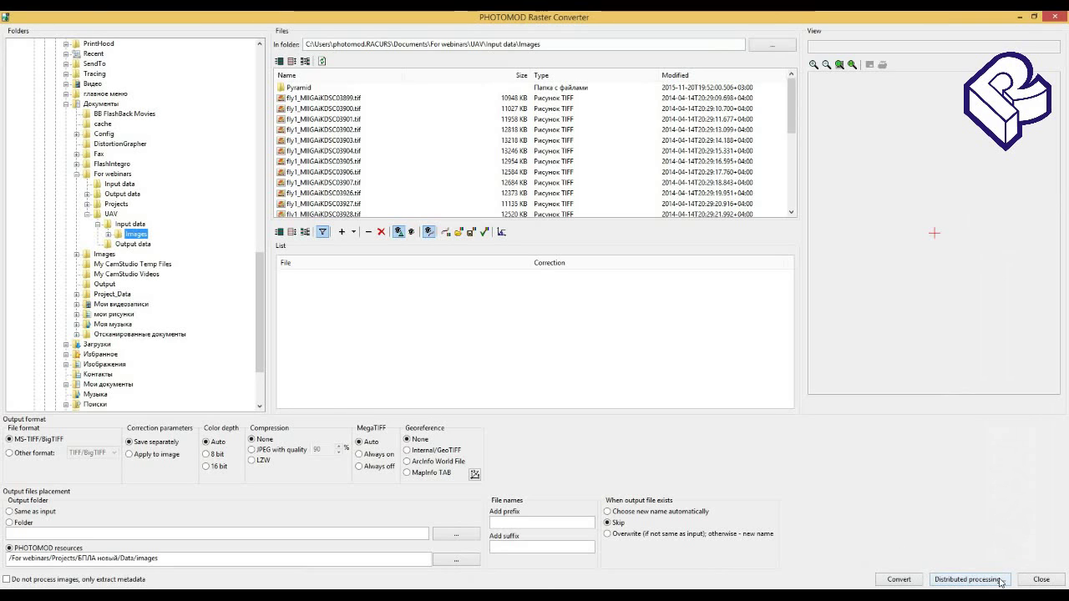
{"action": "left_click", "coordinate": [1053, 17]}
- Import both interior and exterior orientation from the image metadata, without replacing existing data
{"action": "left_click_drag", "start_coordinate": [490, 209], "coordinate": [496, 162]}
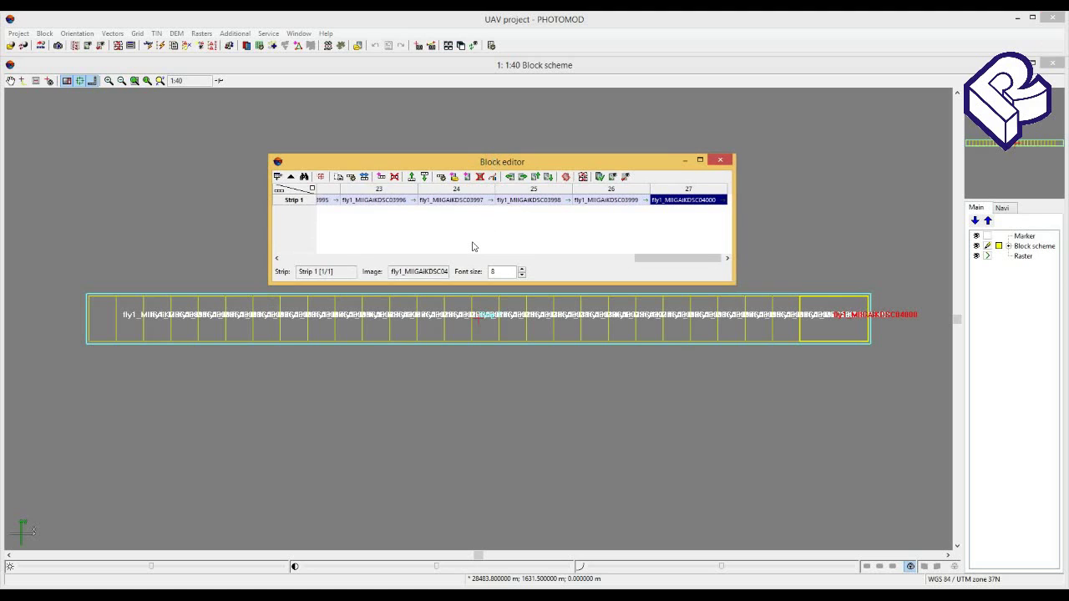
{"action": "left_click", "coordinate": [161, 22]}
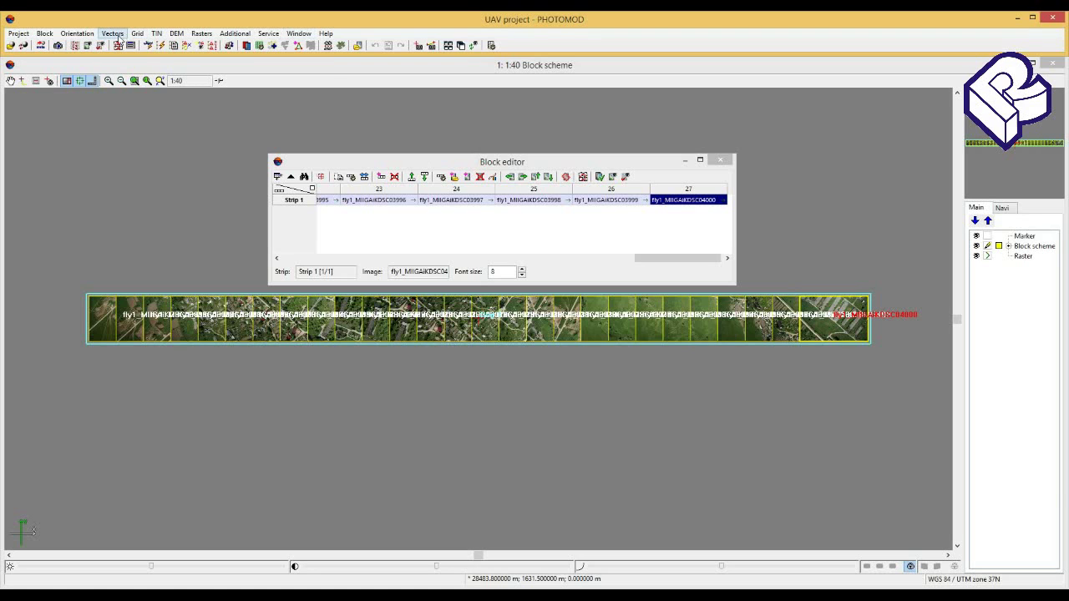
{"action": "left_click", "coordinate": [78, 35]}
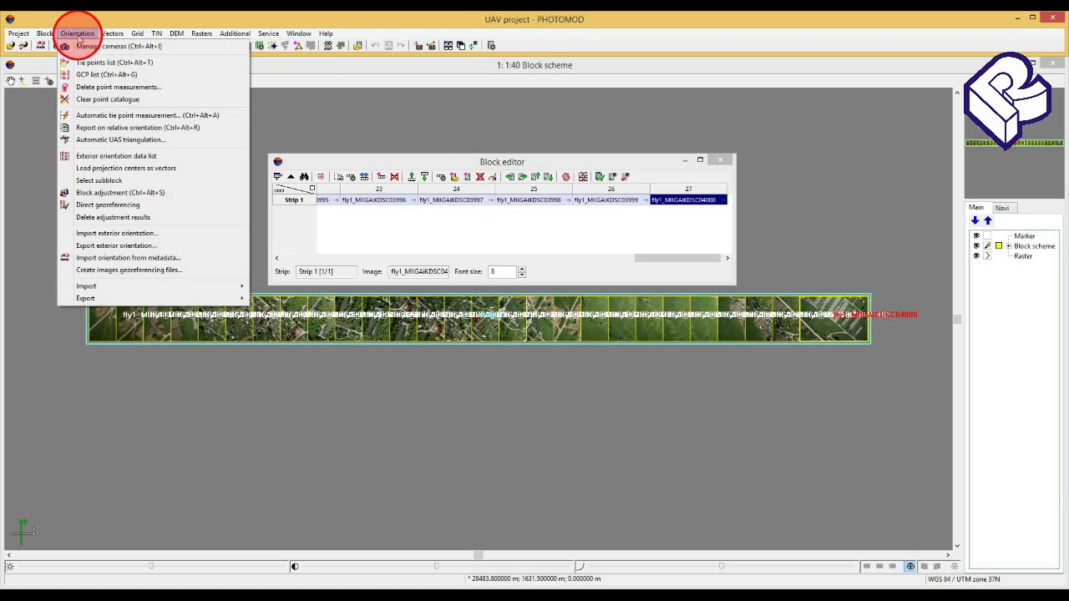
{"action": "left_click", "coordinate": [111, 260]}
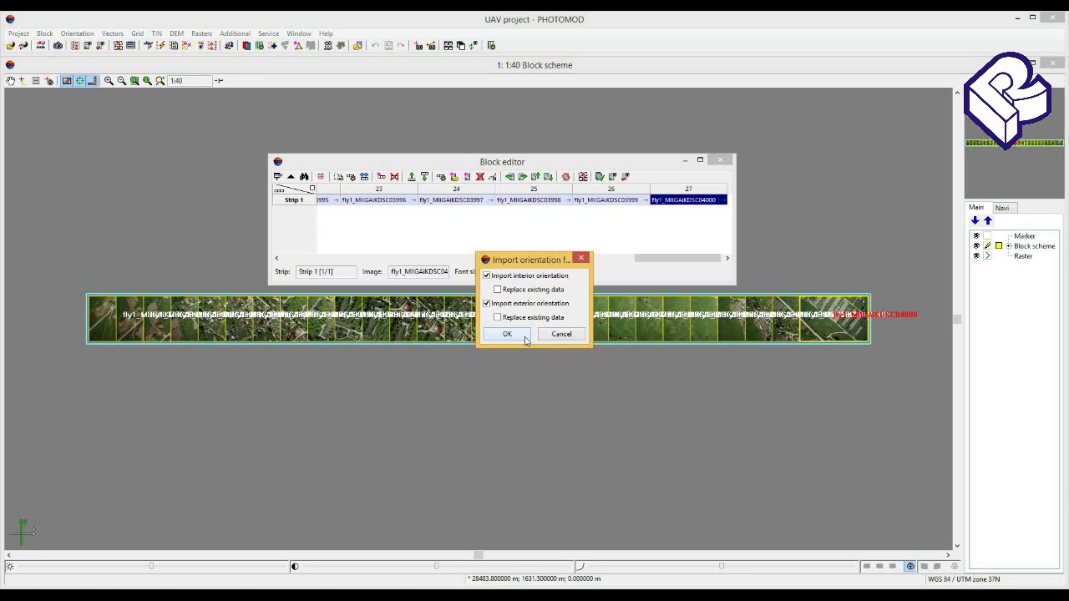
{"action": "left_click", "coordinate": [507, 334]}
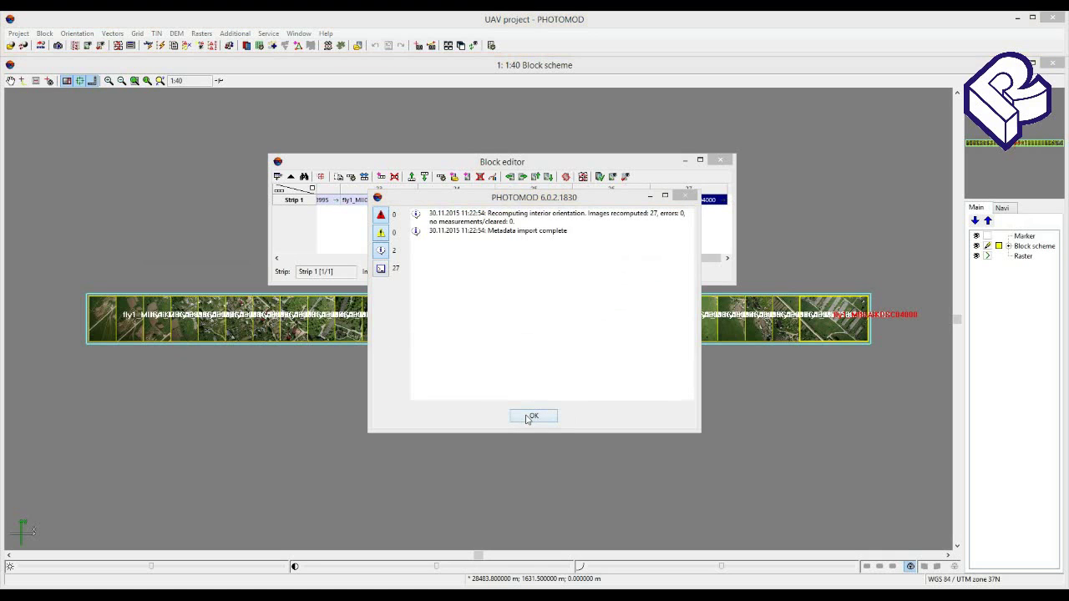
{"action": "left_click", "coordinate": [527, 417]}
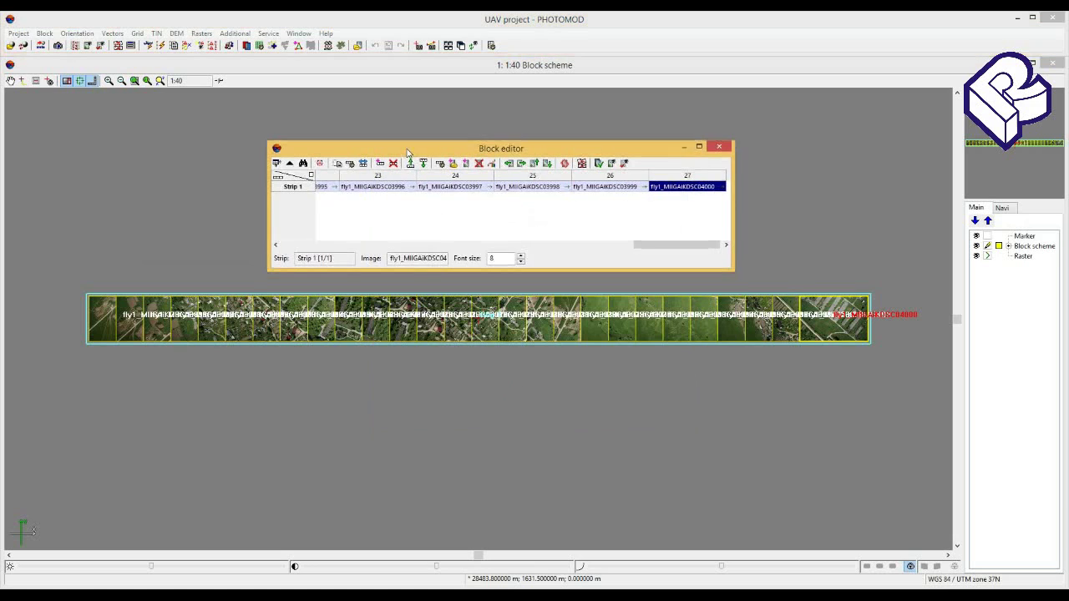
- Open the project camera manager and resize its image list to examine each image's interior orientation, camera and full rotation value
{"action": "left_click", "coordinate": [410, 160]}
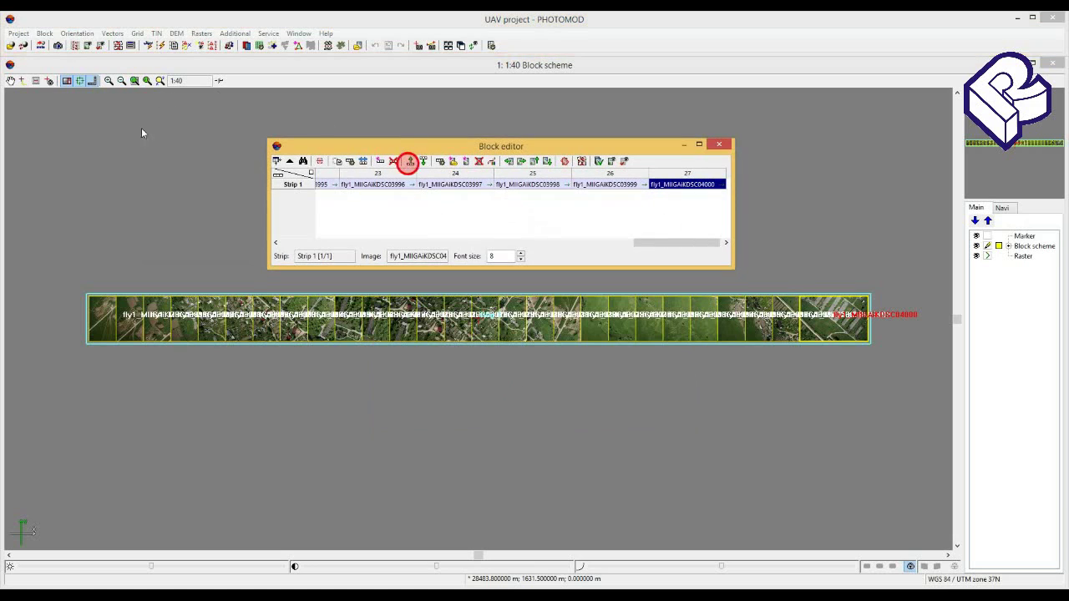
{"action": "left_click", "coordinate": [59, 46]}
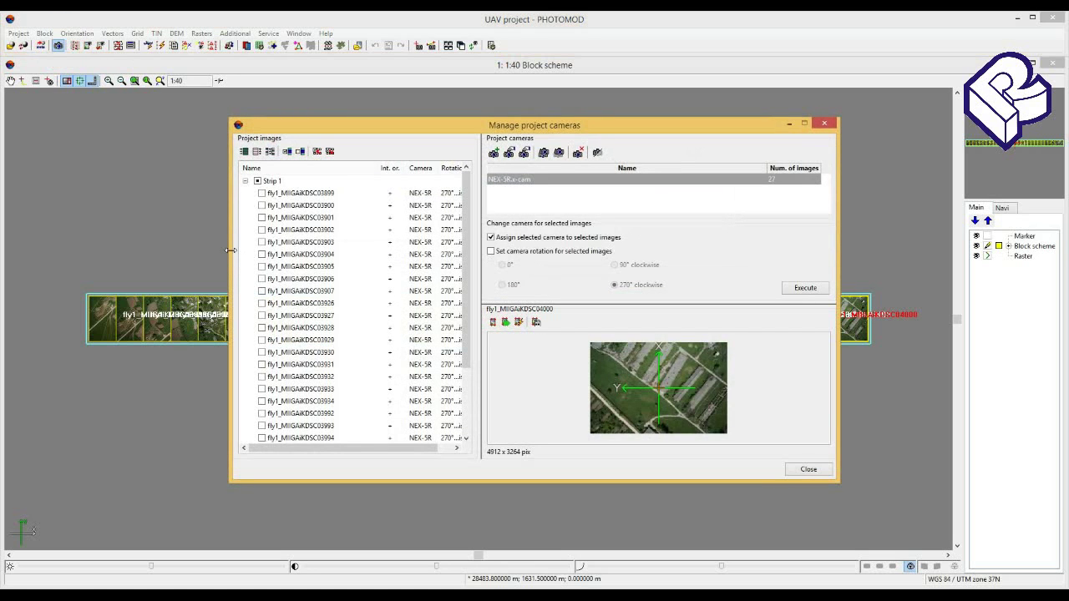
{"action": "left_click_drag", "start_coordinate": [230, 250], "coordinate": [170, 250]}
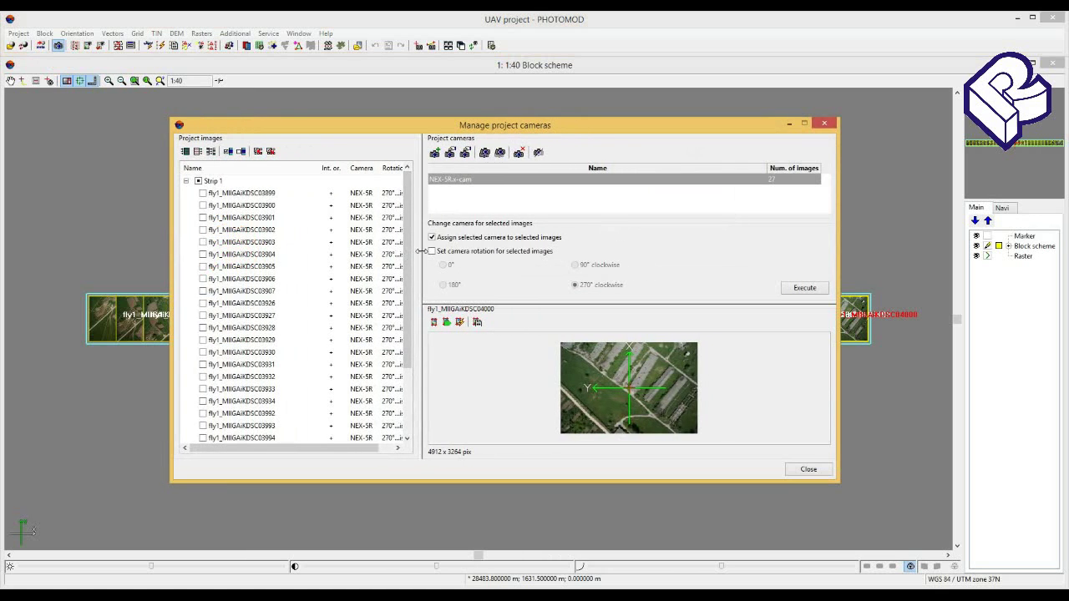
{"action": "left_click_drag", "start_coordinate": [421, 250], "coordinate": [478, 244]}
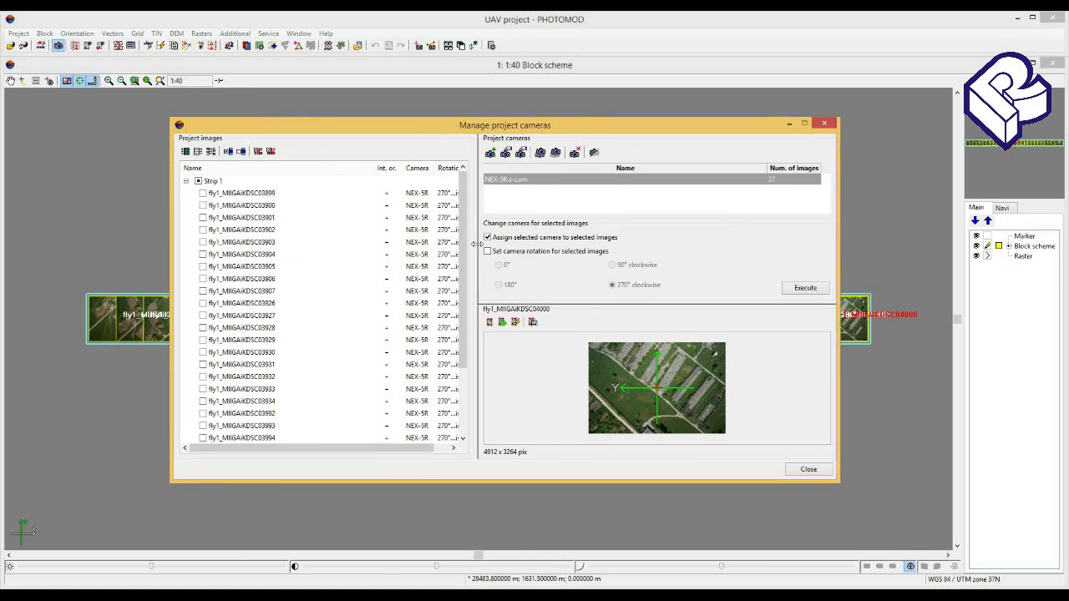
{"action": "left_click_drag", "start_coordinate": [373, 168], "coordinate": [307, 168]}
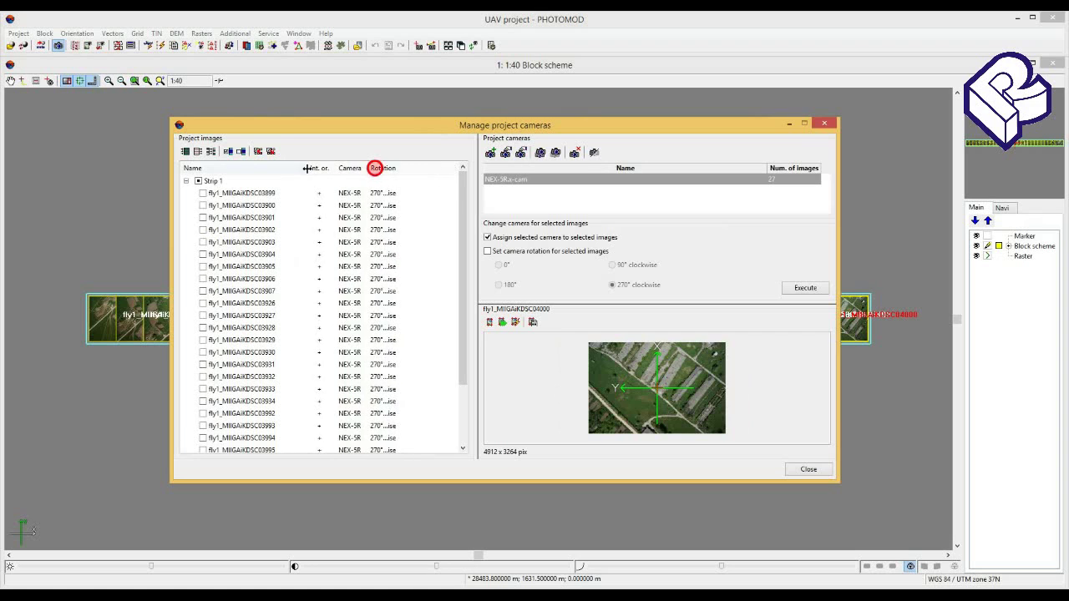
{"action": "left_click_drag", "start_coordinate": [398, 168], "coordinate": [448, 168]}
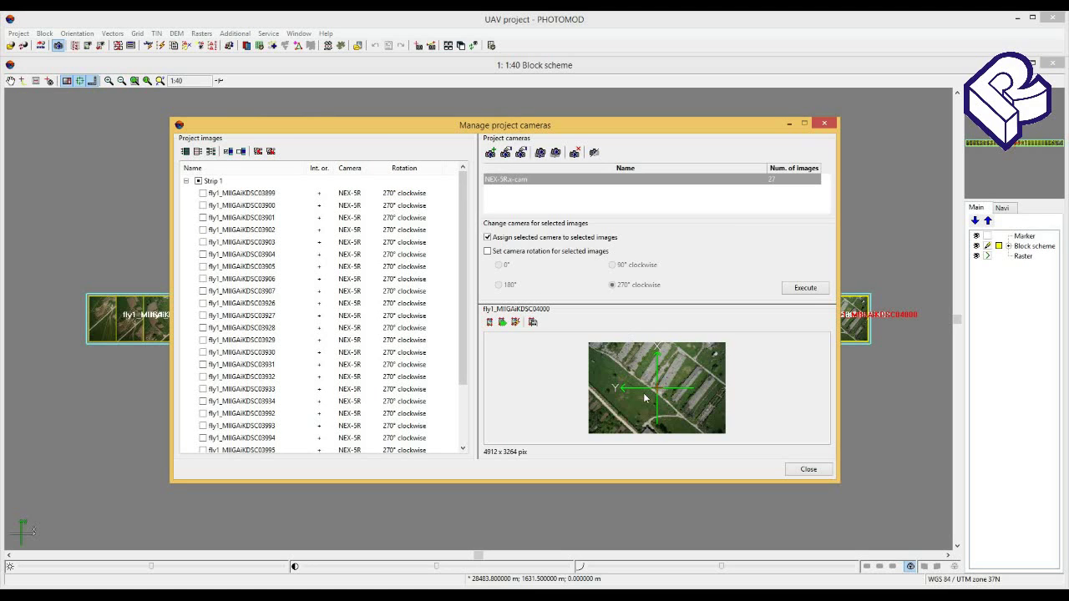
- Preview the strip's first images one after another from fly1_MIIGAiKDSC03899 to fly1_MIIGAiKDSC03904, examining the orientation axes on each
{"action": "left_click", "coordinate": [253, 195]}
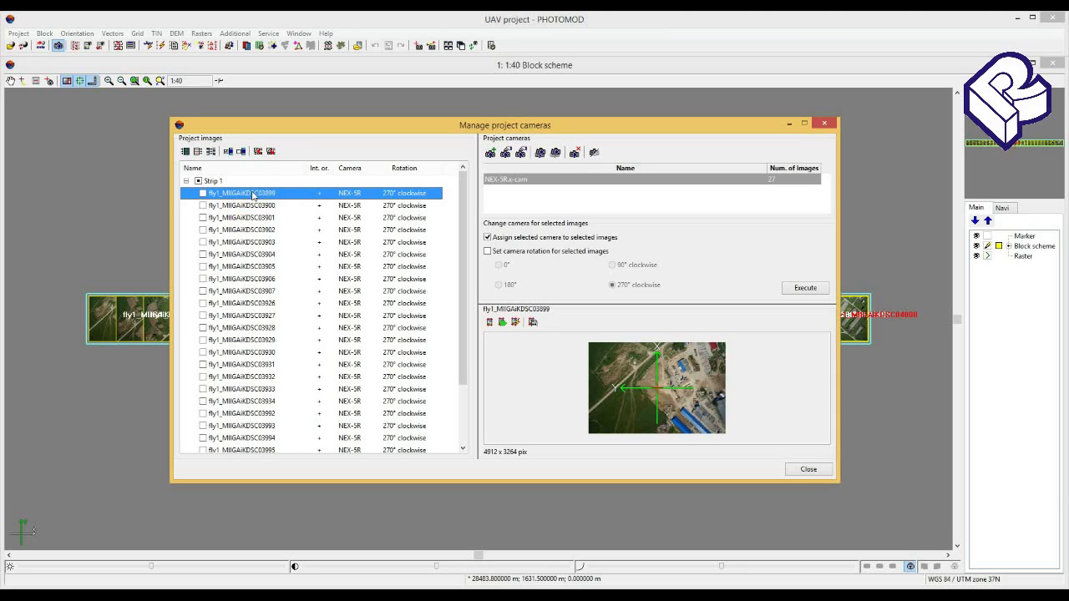
{"action": "key", "text": "Down"}
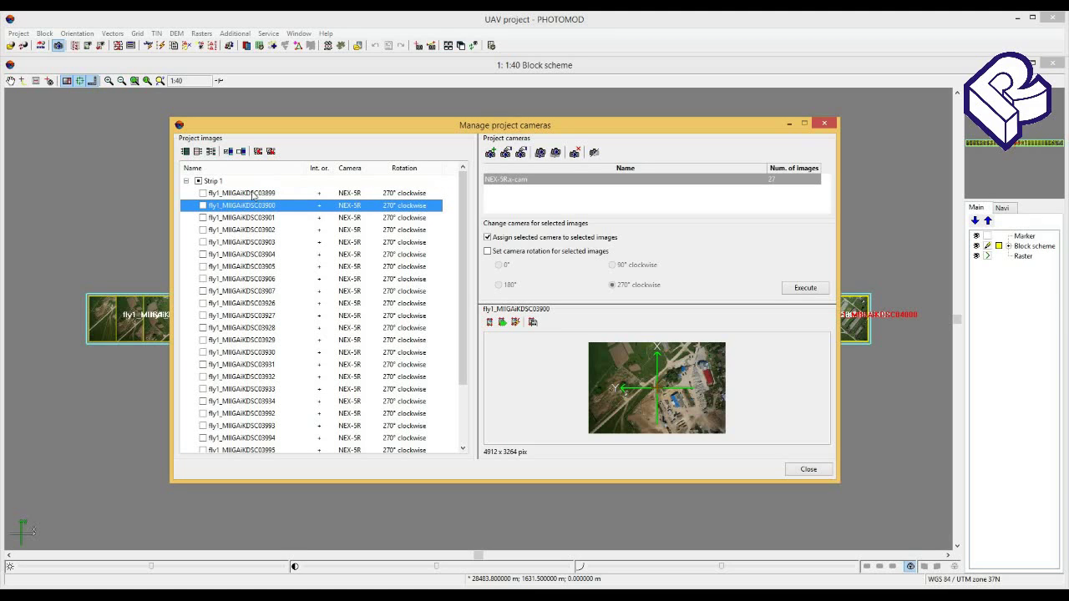
{"action": "key", "text": "Down"}
{"action": "key", "text": "Down"}
{"action": "key", "text": "Down"}
{"action": "key", "text": "Down"}
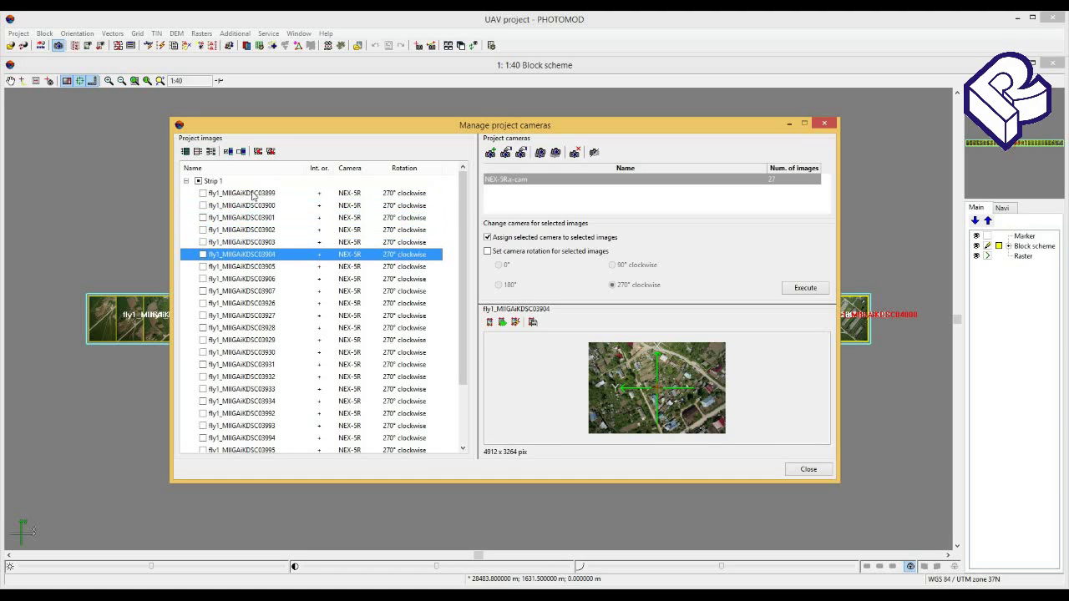
{"action": "key", "text": "Down"}
{"action": "key", "text": "Up"}
{"action": "left_click_drag", "start_coordinate": [335, 131], "coordinate": [314, 118]}
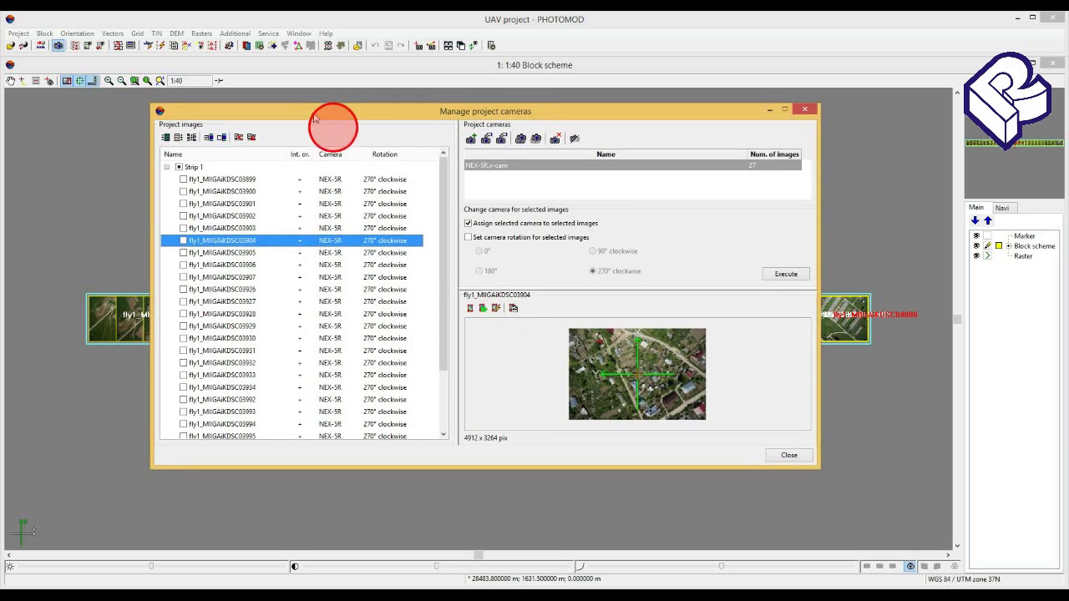
- Examine the parameters of the NEX-5R camera, accept them unchanged and close the project camera manager
{"action": "double_click", "coordinate": [512, 168]}
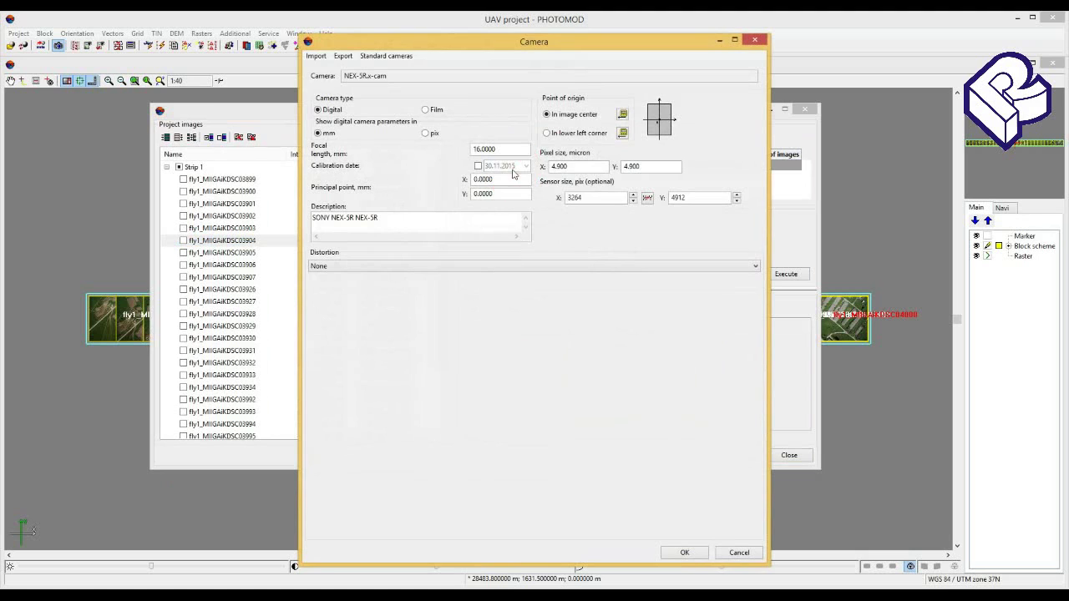
{"action": "left_click_drag", "start_coordinate": [496, 48], "coordinate": [510, 40]}
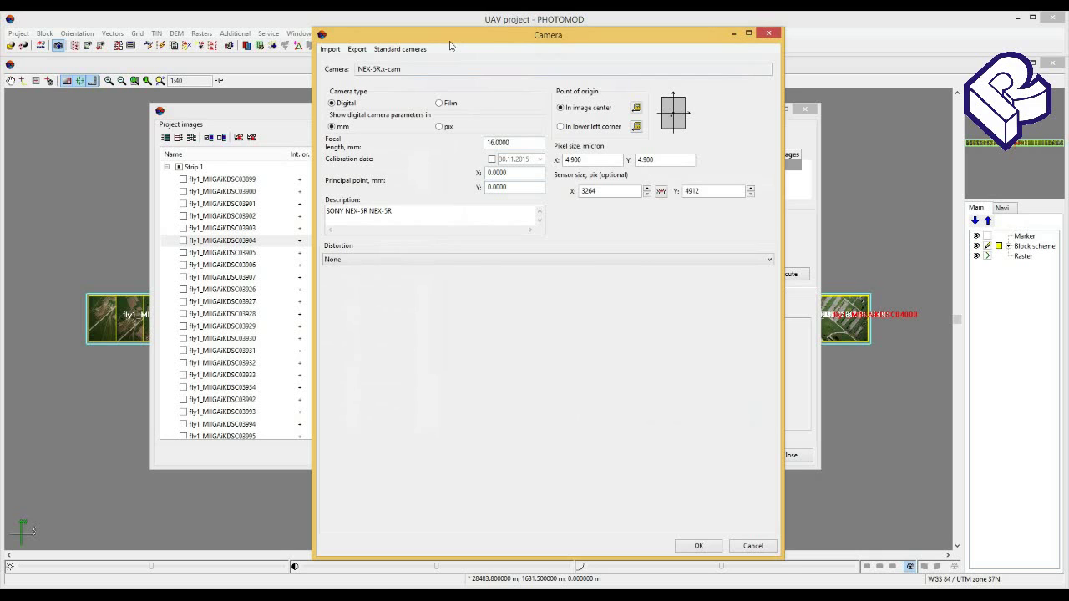
{"action": "left_click_drag", "start_coordinate": [453, 35], "coordinate": [433, 22]}
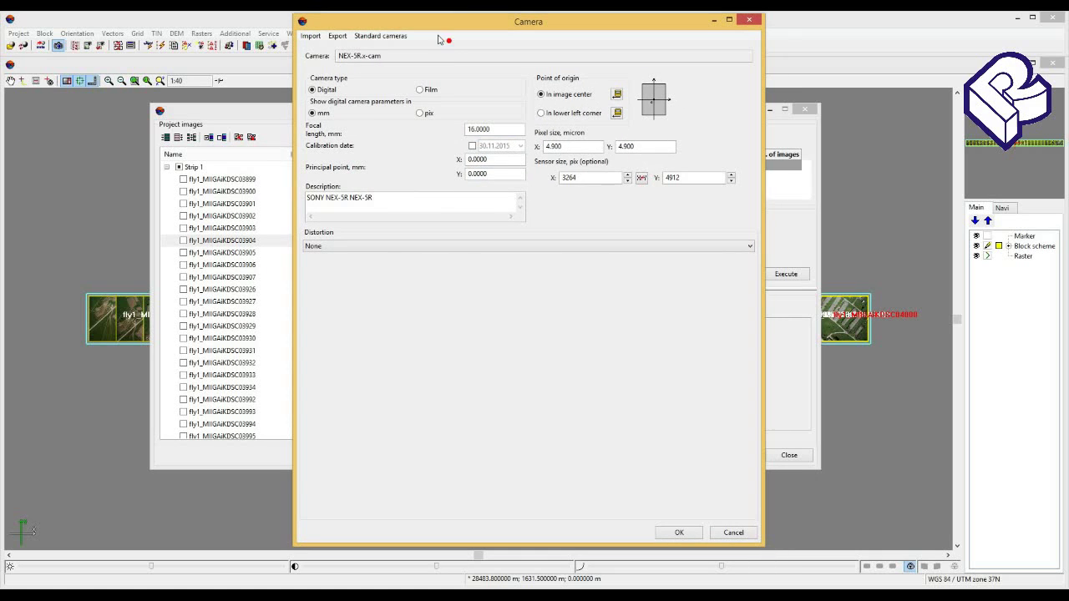
{"action": "left_click", "coordinate": [687, 534]}
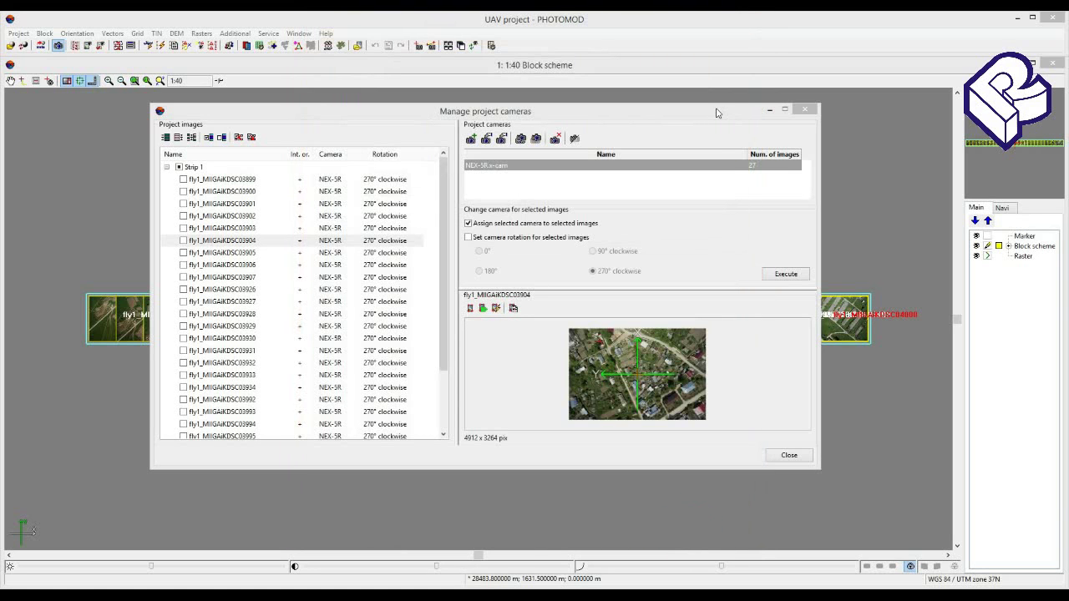
{"action": "left_click", "coordinate": [806, 110]}
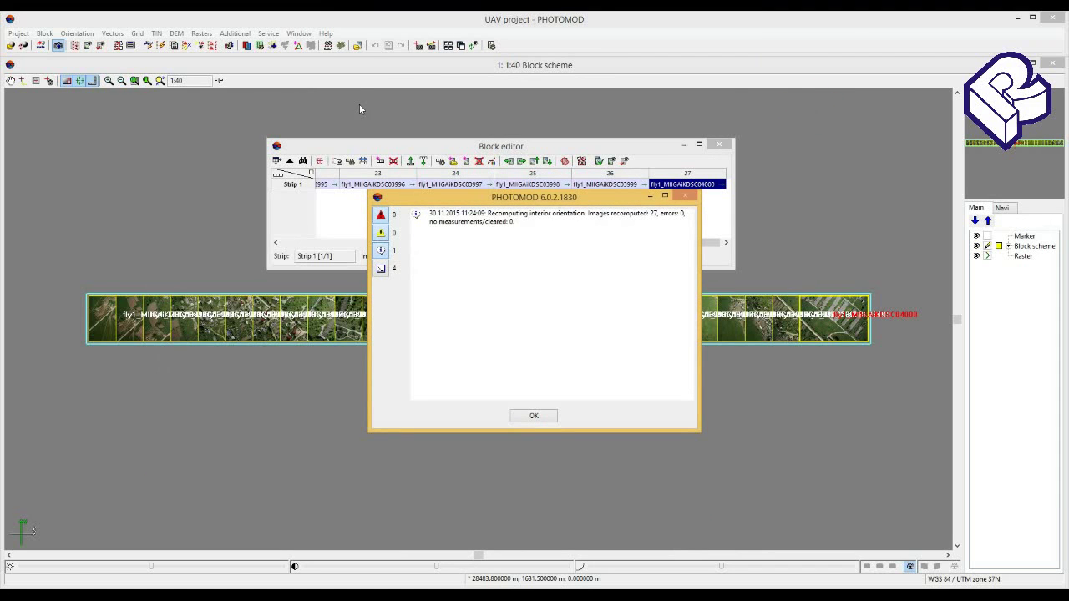
{"action": "left_click", "coordinate": [534, 417]}
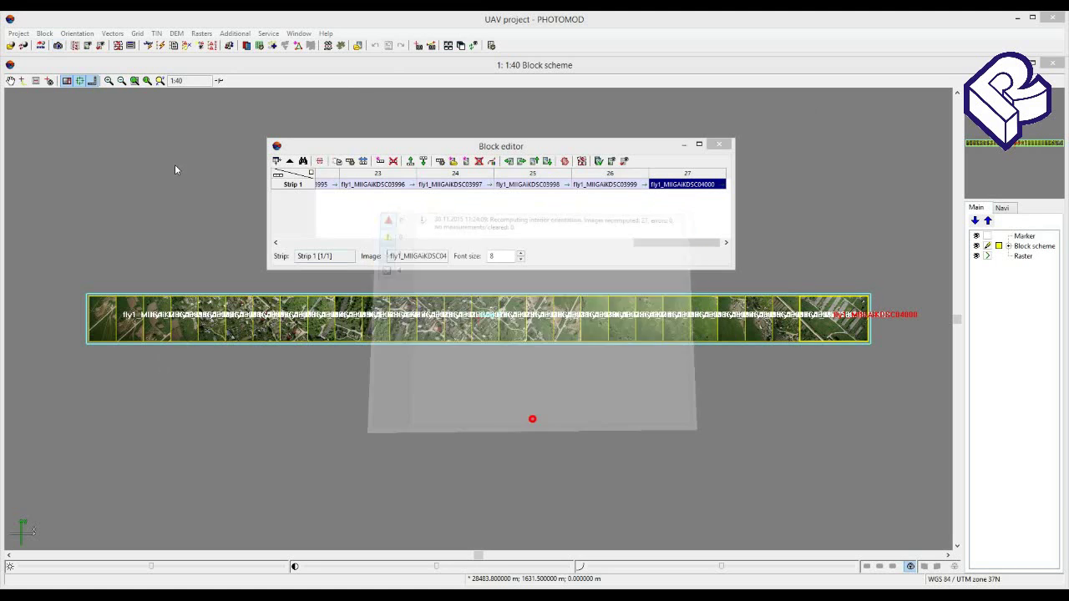
- Open the project's exterior orientation parameters and load EO.txt from the Seminar folder as the import file
{"action": "left_click", "coordinate": [75, 48]}
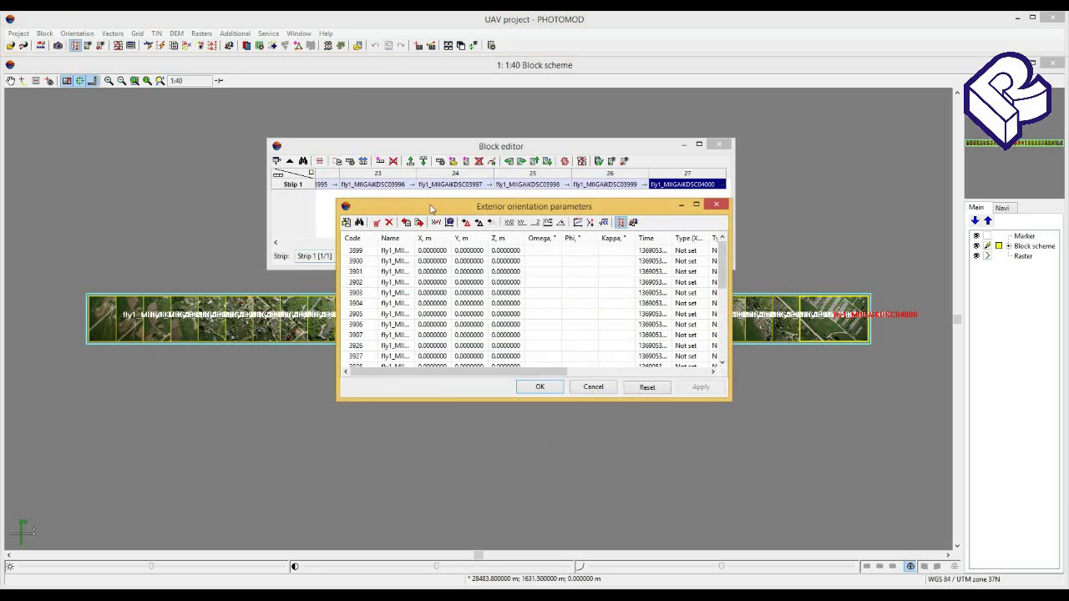
{"action": "left_click_drag", "start_coordinate": [435, 208], "coordinate": [417, 219]}
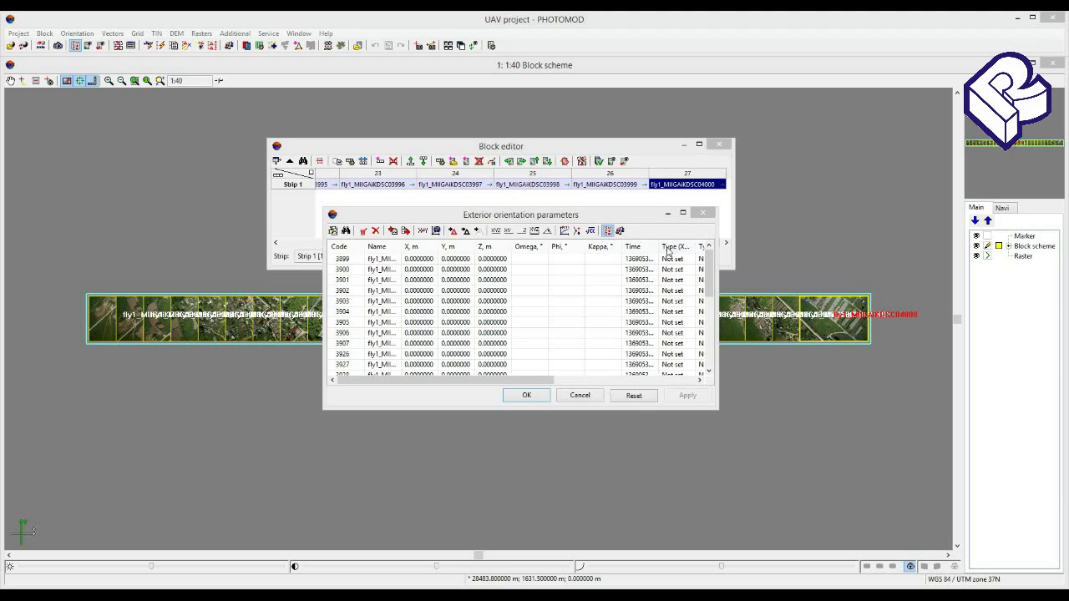
{"action": "left_click", "coordinate": [425, 215]}
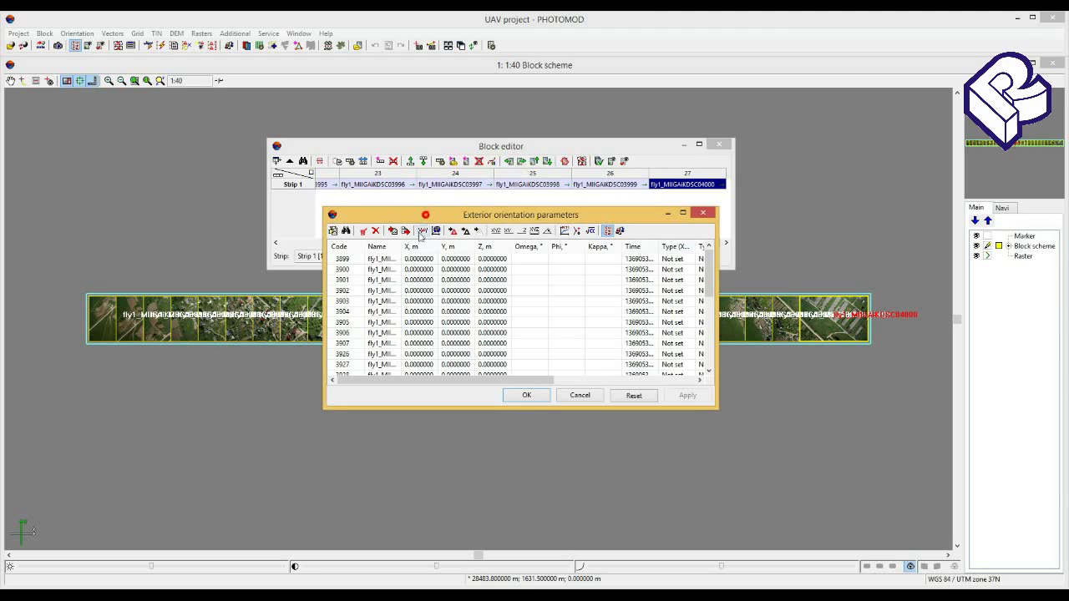
{"action": "left_click", "coordinate": [394, 233]}
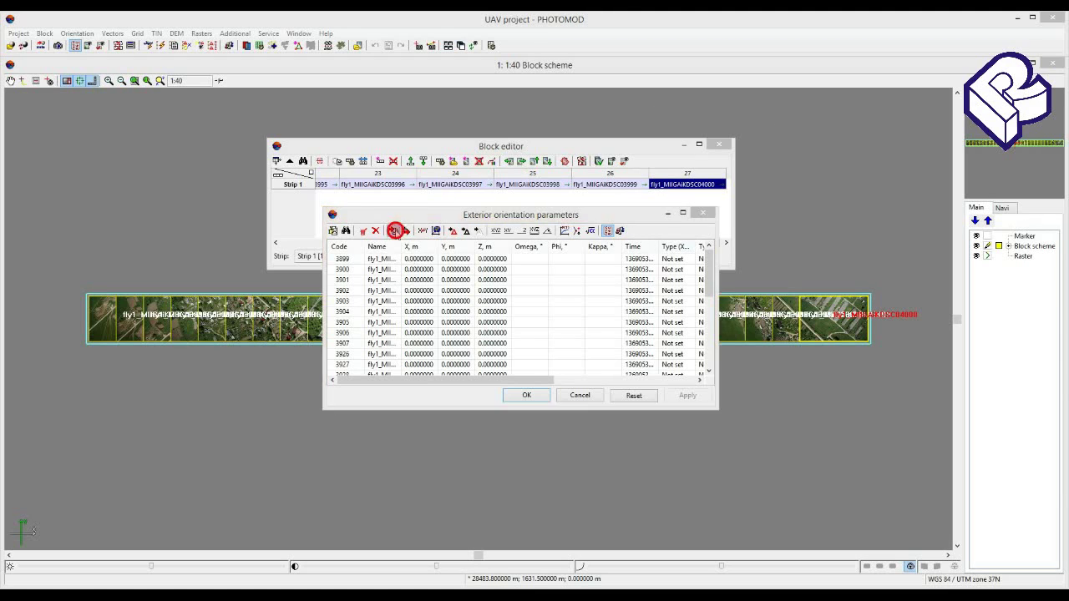
{"action": "left_click", "coordinate": [535, 364]}
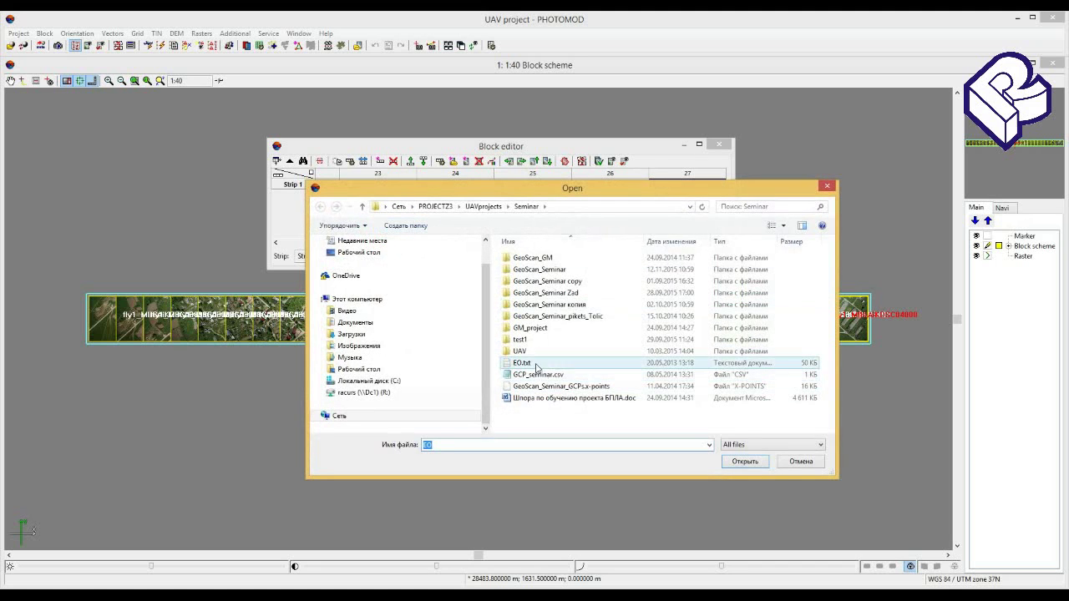
{"action": "left_click", "coordinate": [739, 461]}
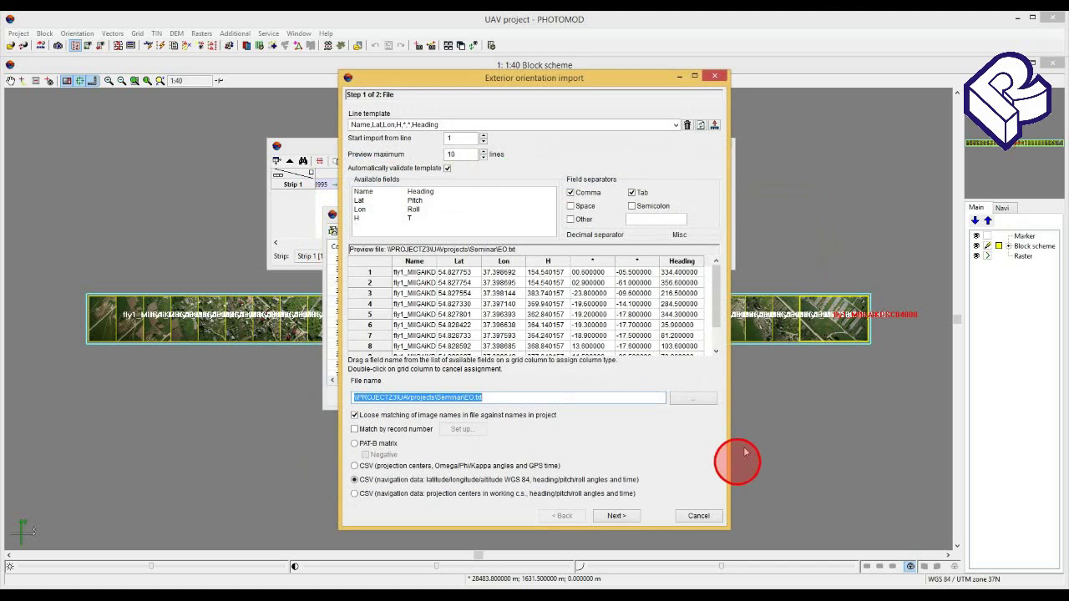
- Enlarge the import dialog and its field area, and assign Pitch and Roll to the two columns between H and Heading
{"action": "left_click_drag", "start_coordinate": [733, 342], "coordinate": [841, 341]}
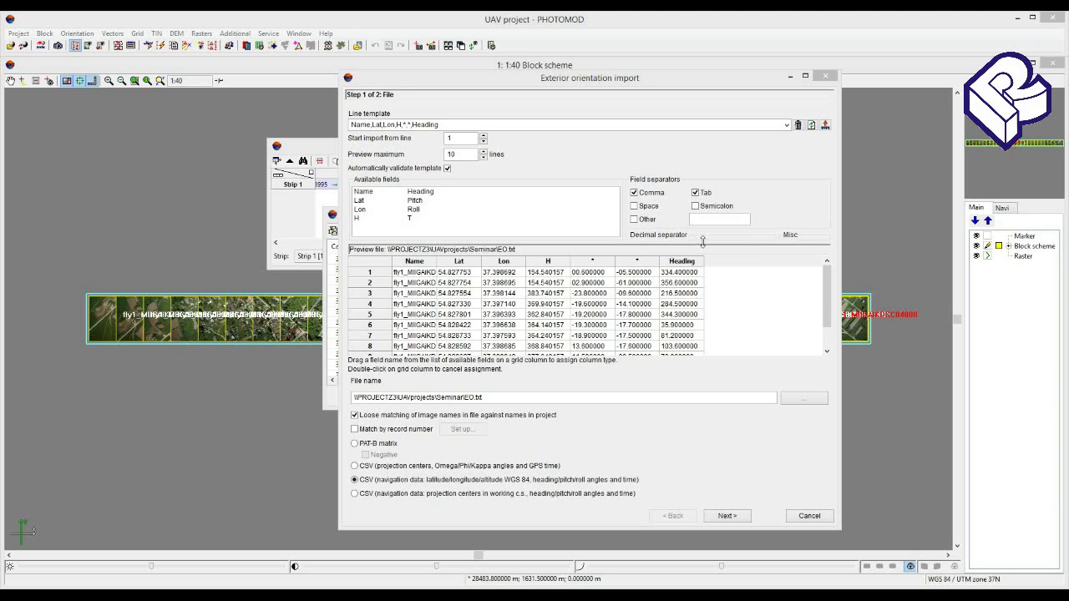
{"action": "left_click_drag", "start_coordinate": [702, 243], "coordinate": [704, 276]}
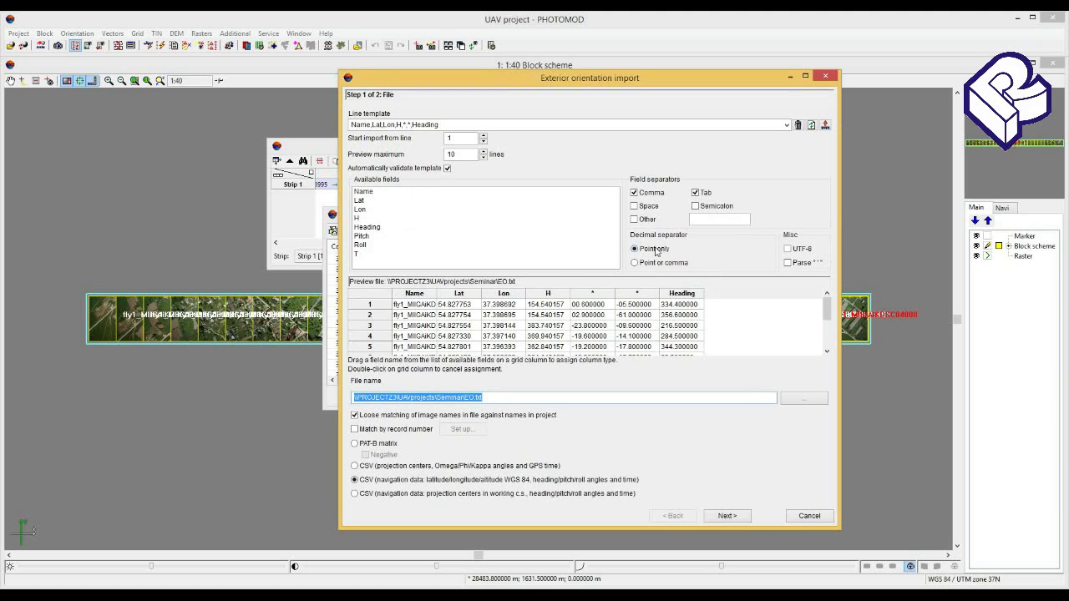
{"action": "left_click", "coordinate": [483, 142]}
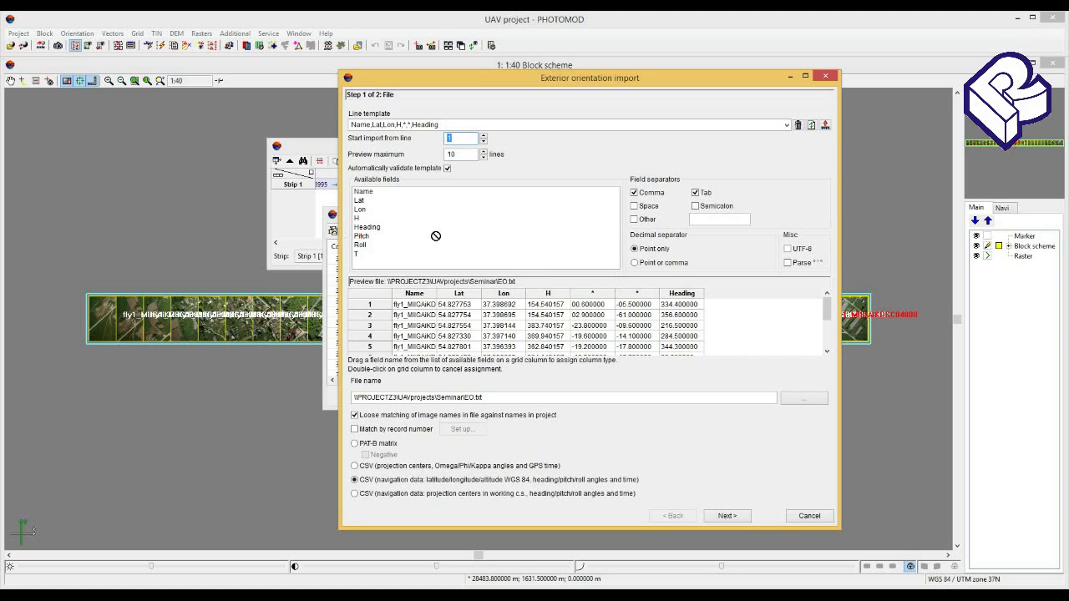
{"action": "mouse_move", "coordinate": [360, 236]}
{"action": "left_mouse_down"}
{"action": "mouse_move", "coordinate": [587, 283]}
{"action": "mouse_move", "coordinate": [595, 297]}
{"action": "left_mouse_up"}
{"action": "mouse_move", "coordinate": [359, 245]}
{"action": "left_mouse_down"}
{"action": "mouse_move", "coordinate": [657, 297]}
{"action": "mouse_move", "coordinate": [635, 299]}
{"action": "left_mouse_up"}
- Replace the Pitch and Roll entries in the line template with * so that both columns are skipped
{"action": "left_click", "coordinate": [432, 124]}
{"action": "left_click", "coordinate": [432, 125]}
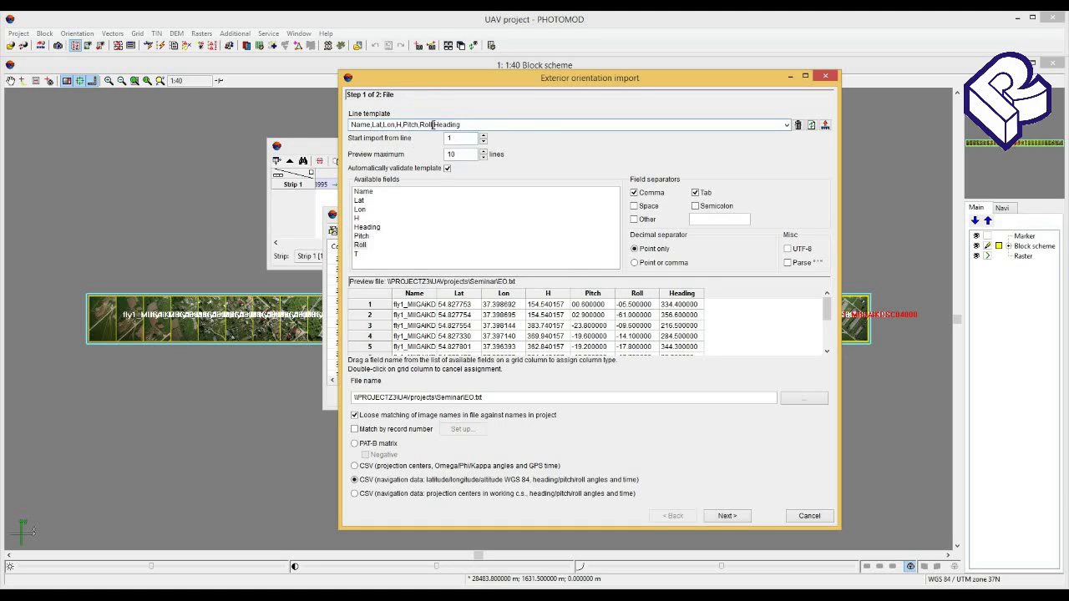
{"action": "key", "text": "BackSpace"}
{"action": "key", "text": "BackSpace"}
{"action": "key", "text": "BackSpace"}
{"action": "key", "text": "BackSpace"}
{"action": "type", "text": "*"}
{"action": "key", "text": "BackSpace"}
{"action": "key", "text": "BackSpace"}
{"action": "key", "text": "BackSpace"}
{"action": "key", "text": "BackSpace"}
{"action": "key", "text": "BackSpace"}
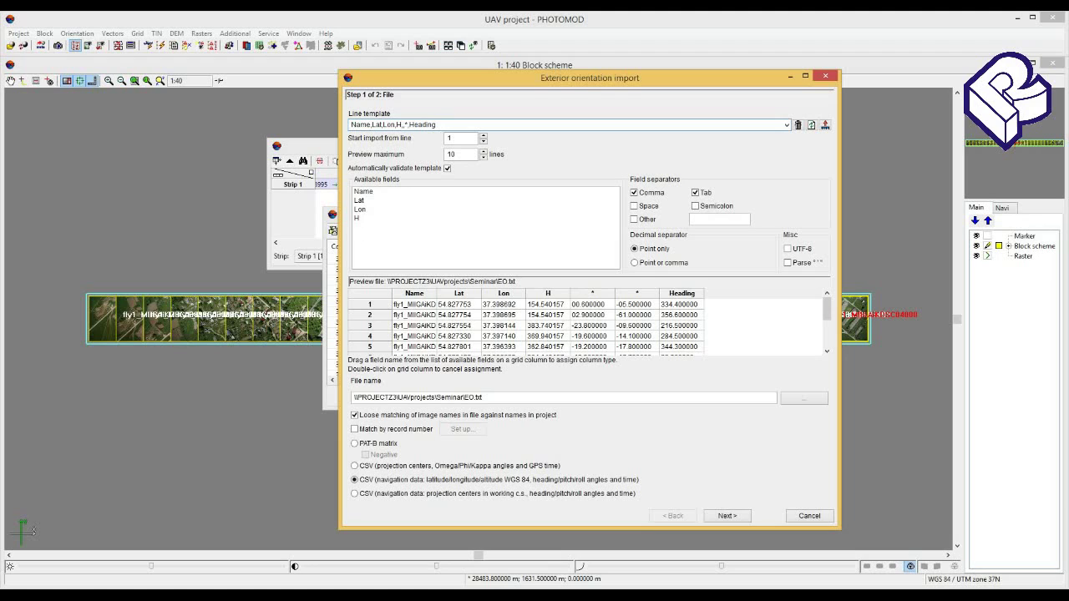
{"action": "type", "text": "*"}
- Import the exterior orientation in degrees with uniform precision of 10.00 m for projection centers and 0.005 degrees for angles, and apply it
{"action": "left_click_drag", "start_coordinate": [618, 84], "coordinate": [609, 70]}
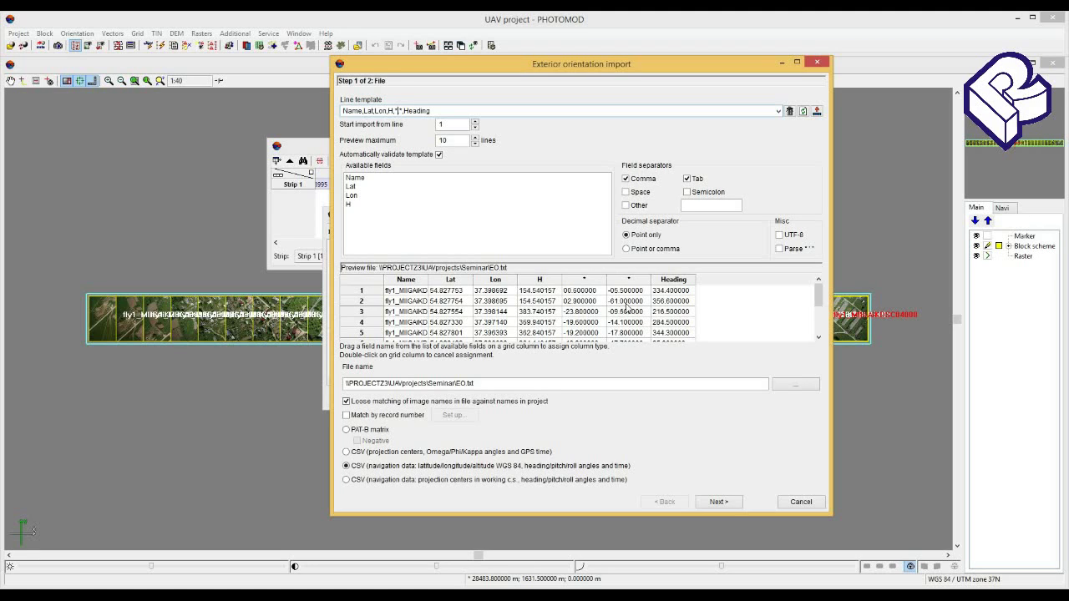
{"action": "left_click", "coordinate": [720, 502]}
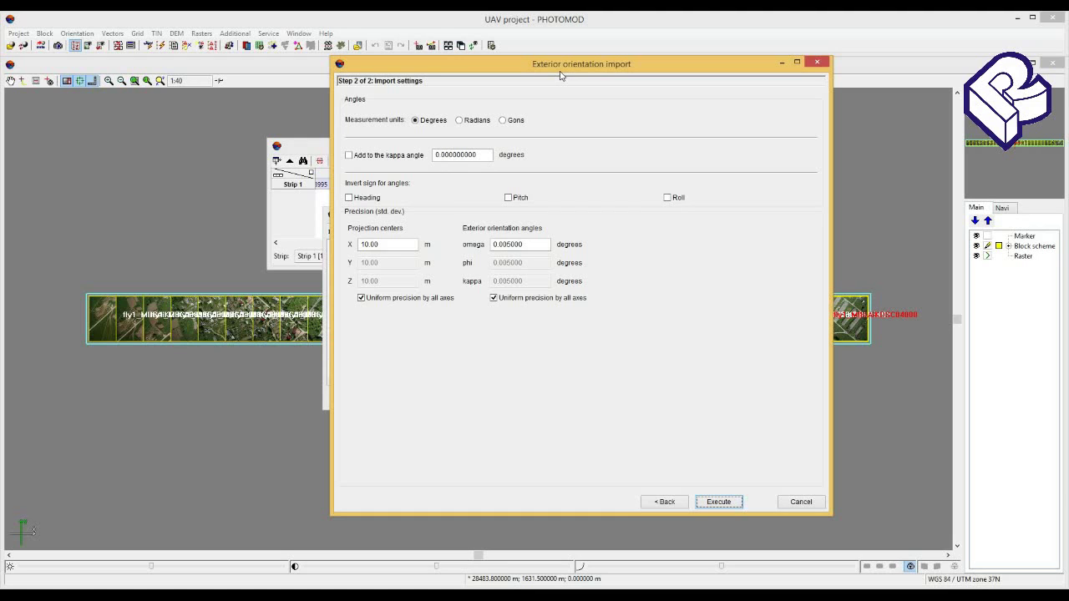
{"action": "double_click", "coordinate": [409, 245]}
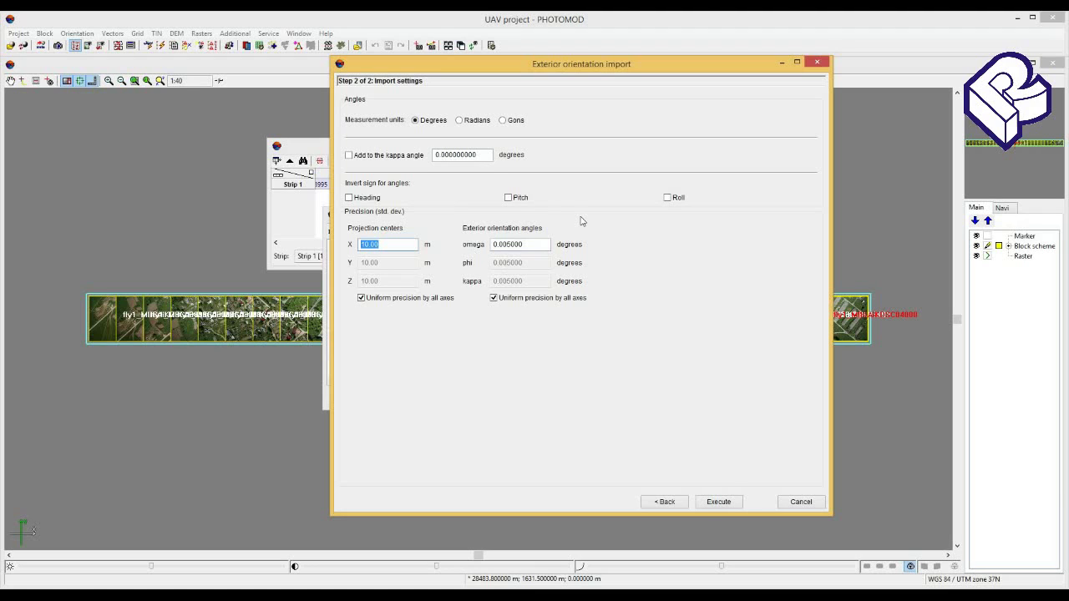
{"action": "left_click", "coordinate": [718, 502]}
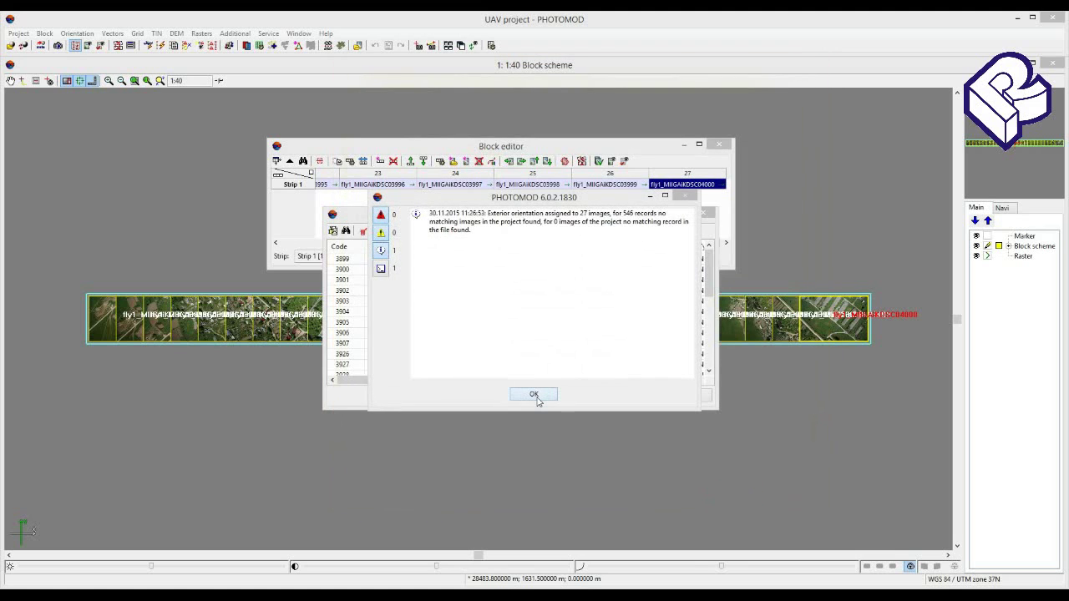
{"action": "left_click", "coordinate": [535, 397]}
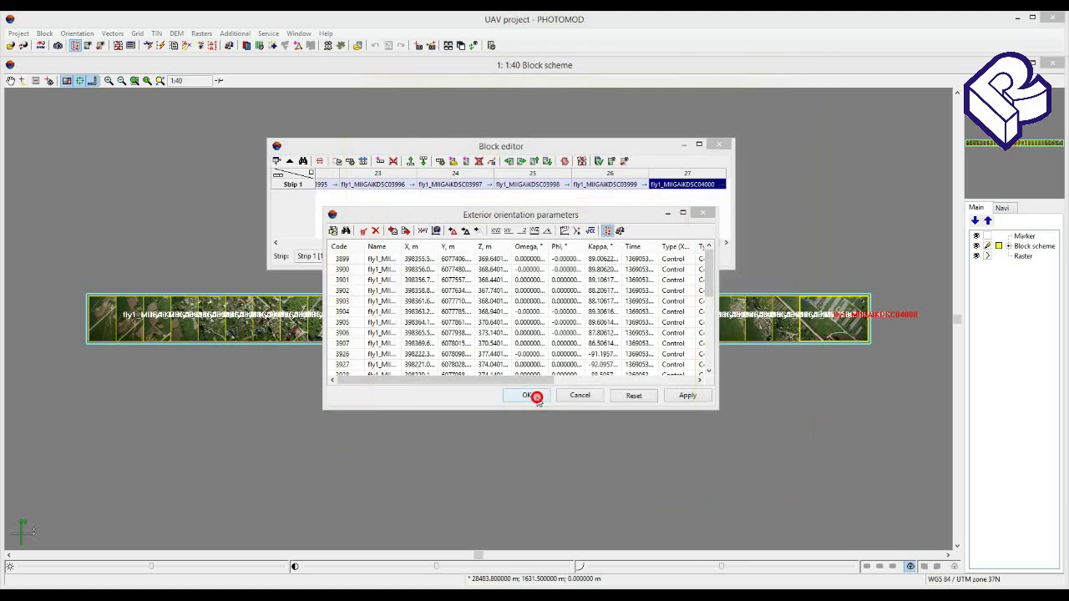
{"action": "left_click", "coordinate": [685, 398]}
{"action": "left_click", "coordinate": [517, 397]}
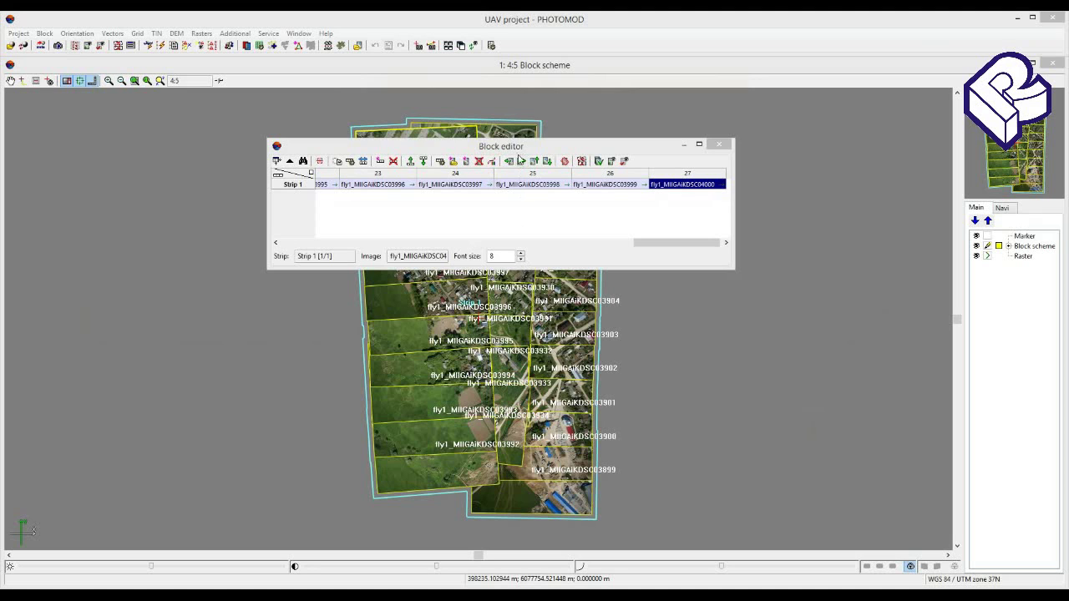
- Split the block into strips by exterior orientation, ordering images by GPS-time, top to bottom between strips and left to right inside them
{"action": "left_click_drag", "start_coordinate": [518, 151], "coordinate": [593, 120]}
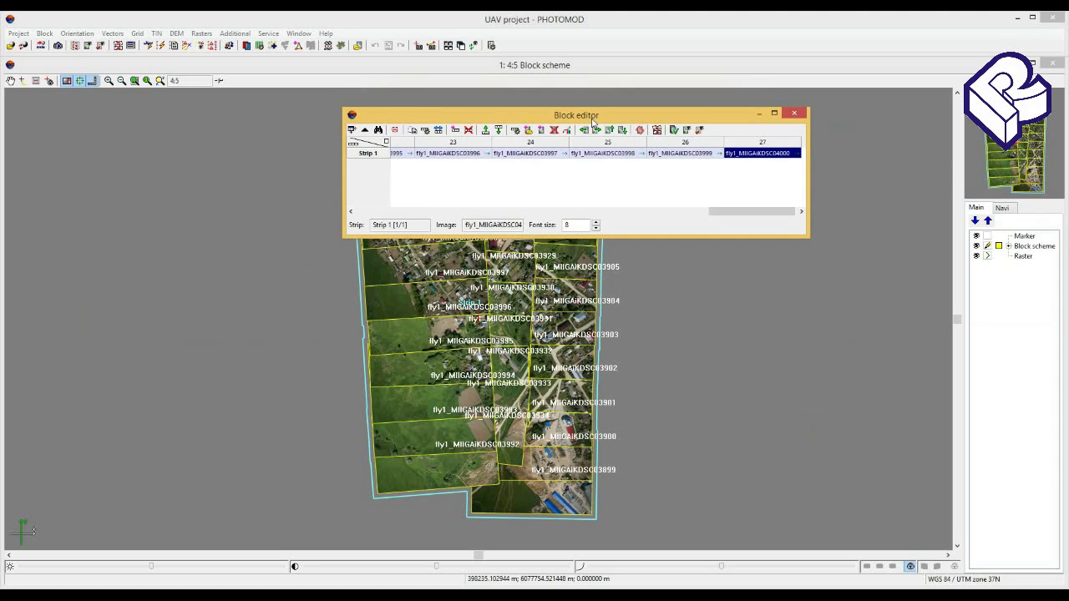
{"action": "left_click", "coordinate": [46, 34]}
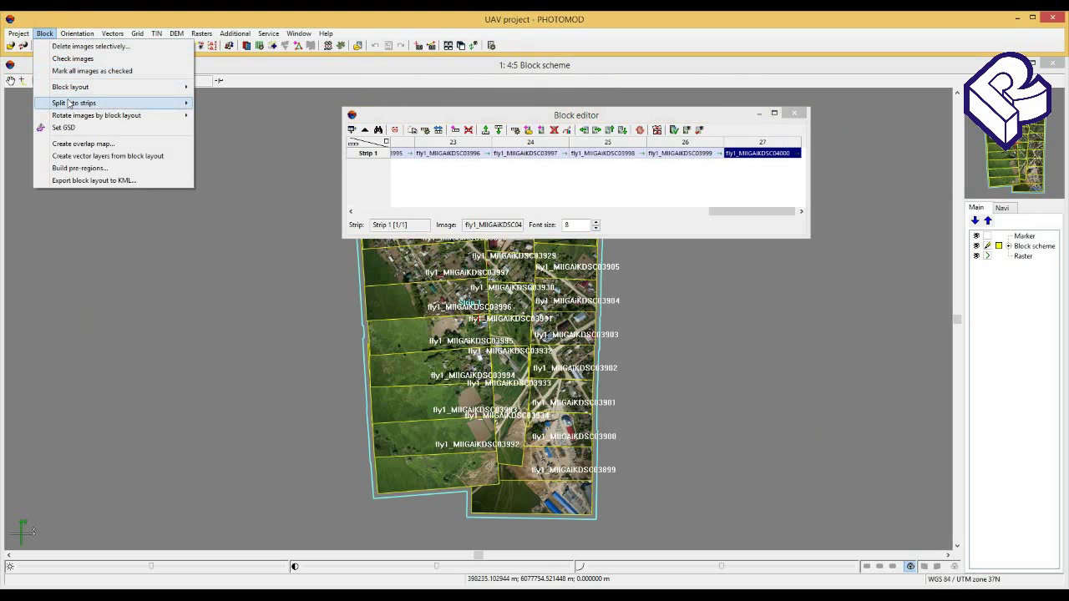
{"action": "mouse_move", "coordinate": [69, 106]}
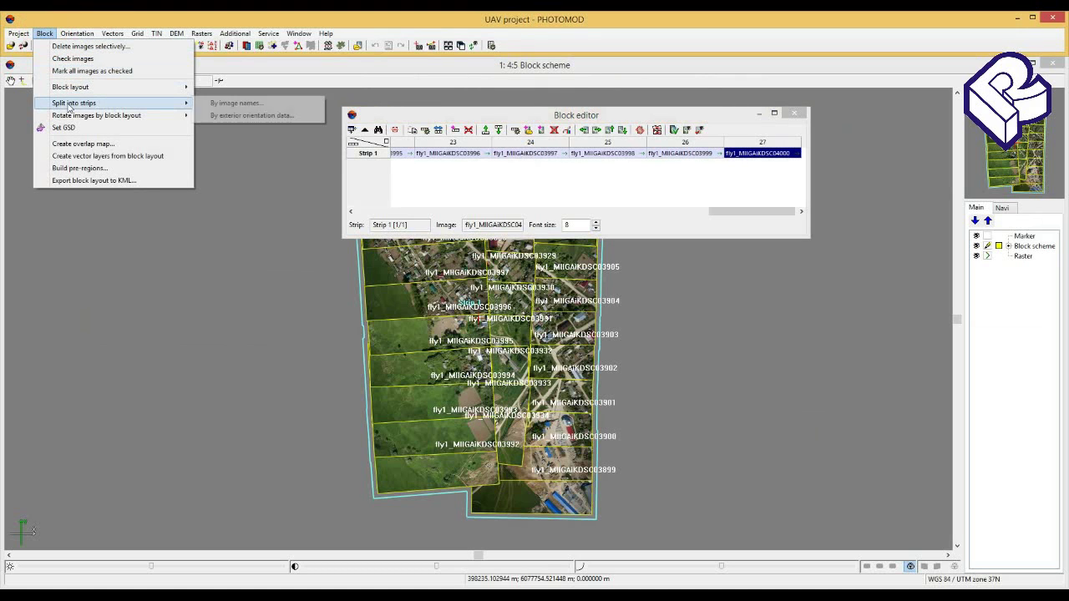
{"action": "left_click", "coordinate": [241, 116]}
{"action": "left_click_drag", "start_coordinate": [462, 227], "coordinate": [547, 260]}
{"action": "left_click", "coordinate": [655, 395]}
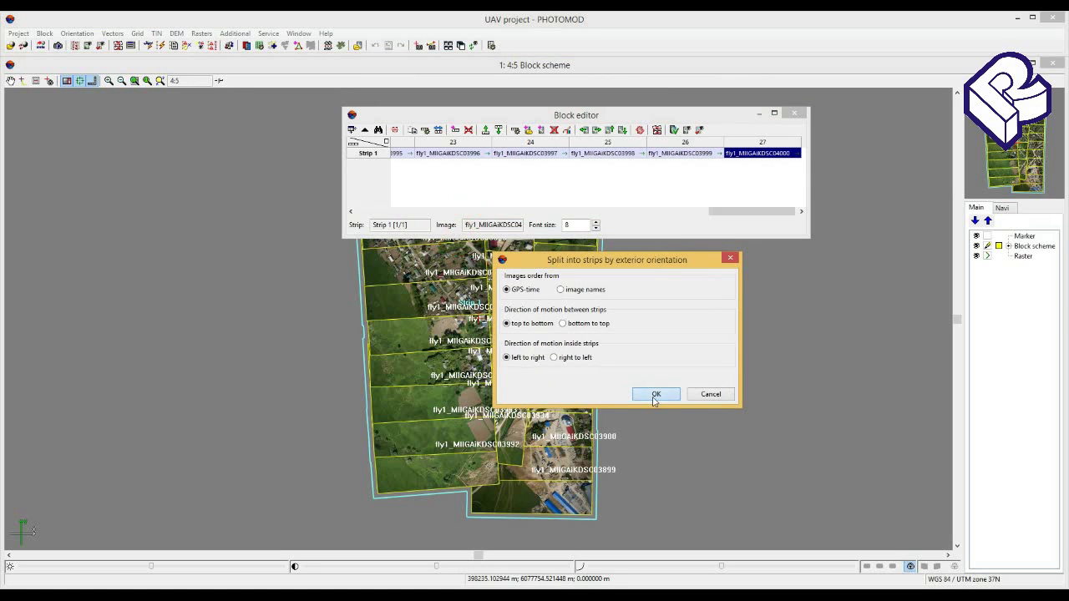
- Reposition and widen the block editor to examine the full image sequence of each strip
{"action": "left_click_drag", "start_coordinate": [539, 116], "coordinate": [521, 118]}
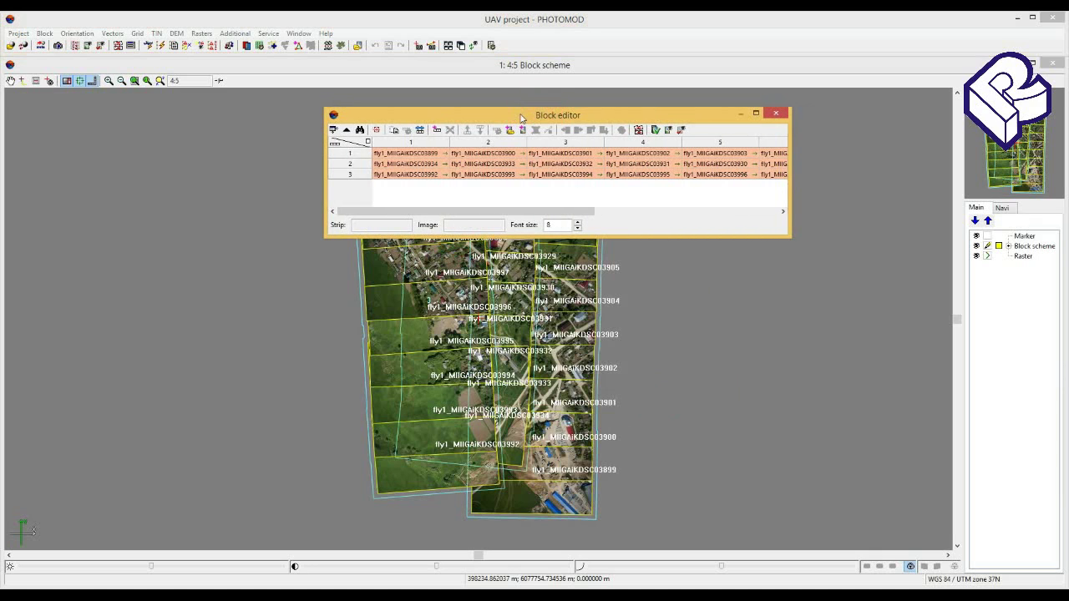
{"action": "left_click_drag", "start_coordinate": [521, 117], "coordinate": [513, 109]}
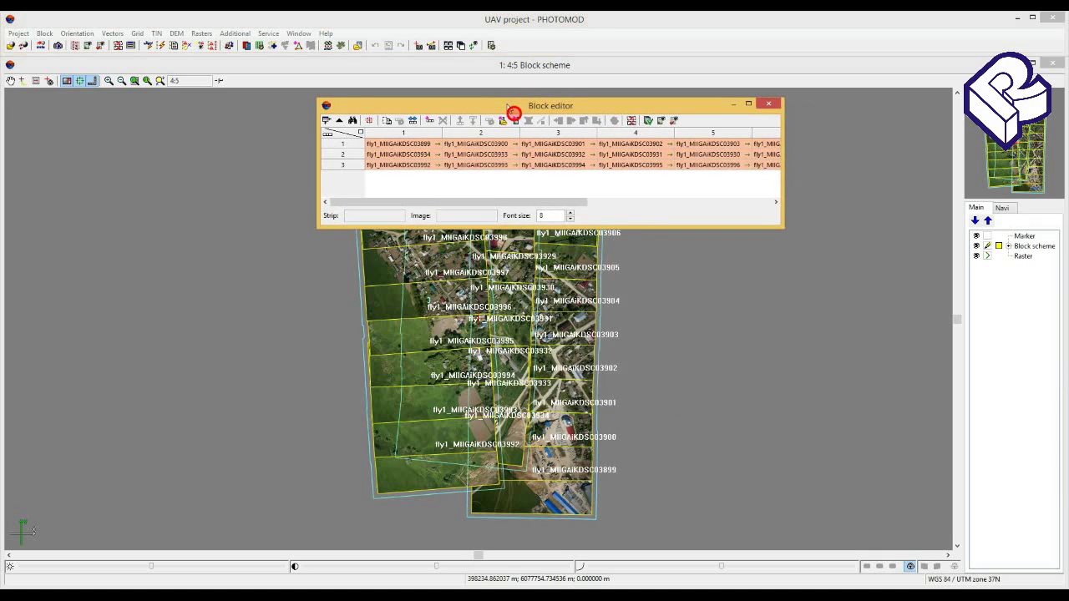
{"action": "left_click_drag", "start_coordinate": [784, 154], "coordinate": [946, 170]}
{"action": "left_click_drag", "start_coordinate": [747, 105], "coordinate": [620, 111]}
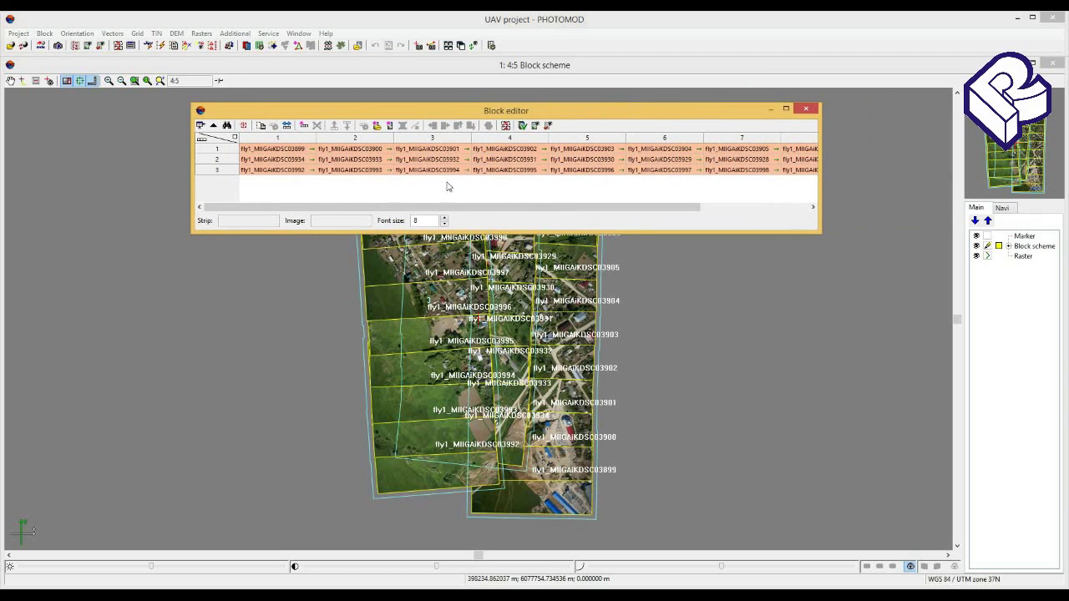
{"action": "left_click_drag", "start_coordinate": [192, 152], "coordinate": [73, 152]}
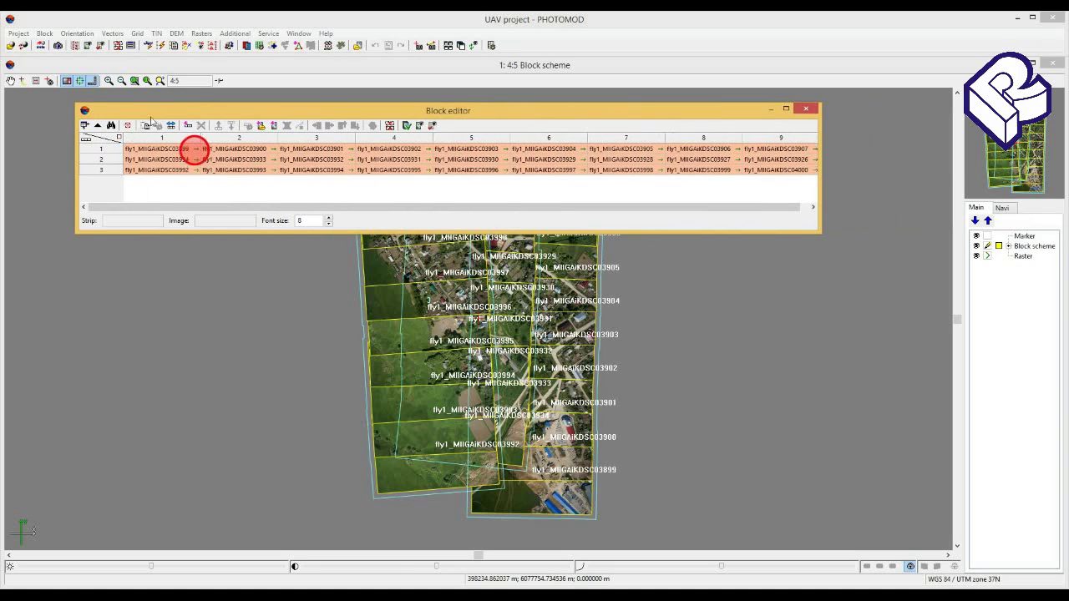
- Set up UAS automatic triangulation with performance at full Robustness and precision at Fine
{"action": "left_click_drag", "start_coordinate": [153, 109], "coordinate": [152, 99]}
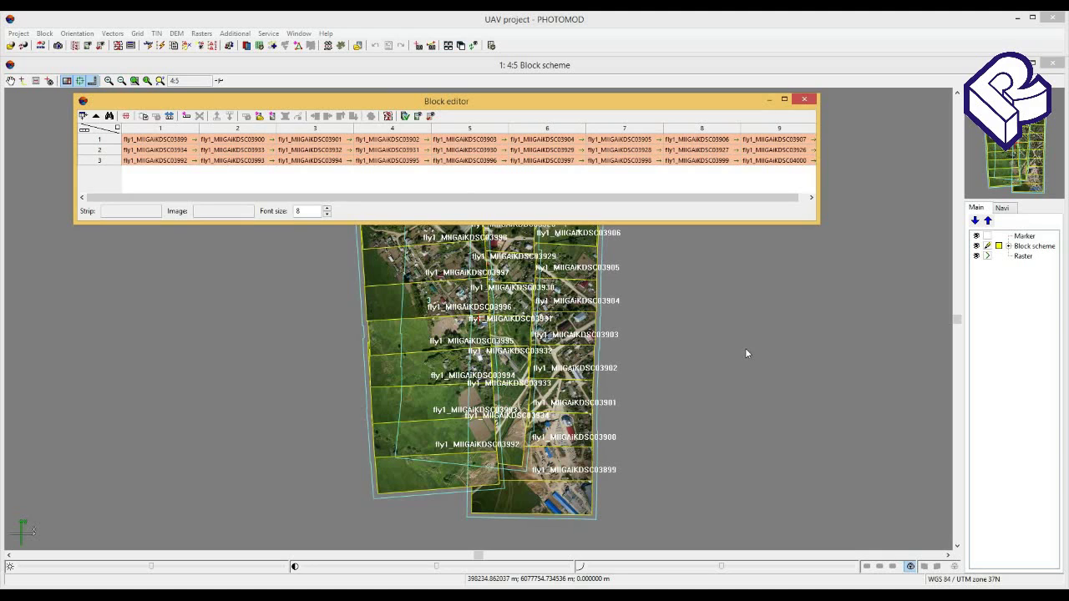
{"action": "left_click", "coordinate": [147, 46]}
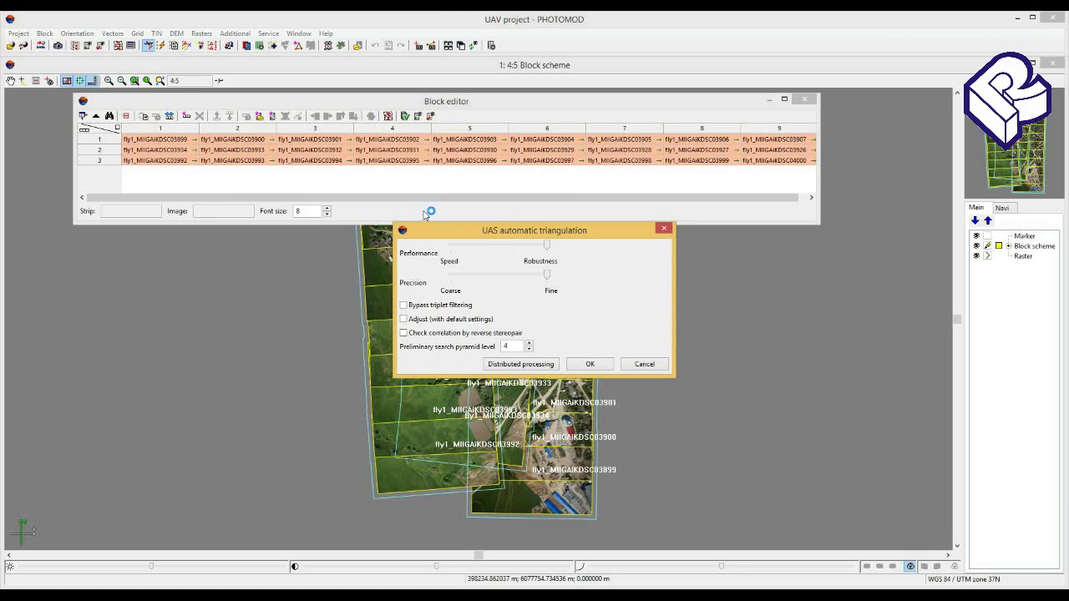
{"action": "left_click", "coordinate": [548, 245]}
{"action": "left_click", "coordinate": [549, 278]}
{"action": "left_click_drag", "start_coordinate": [549, 248], "coordinate": [446, 261]}
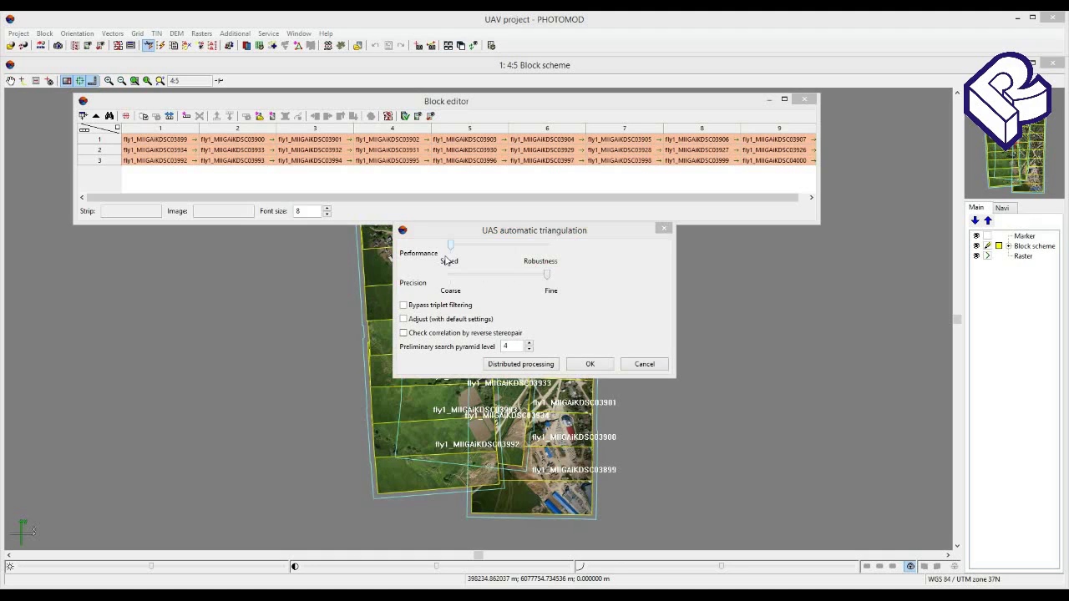
{"action": "left_click_drag", "start_coordinate": [446, 260], "coordinate": [552, 260]}
- Clear all completed tasks from the distributed processing monitor and check that tasks are set to run automatically
{"action": "left_click", "coordinate": [521, 364]}
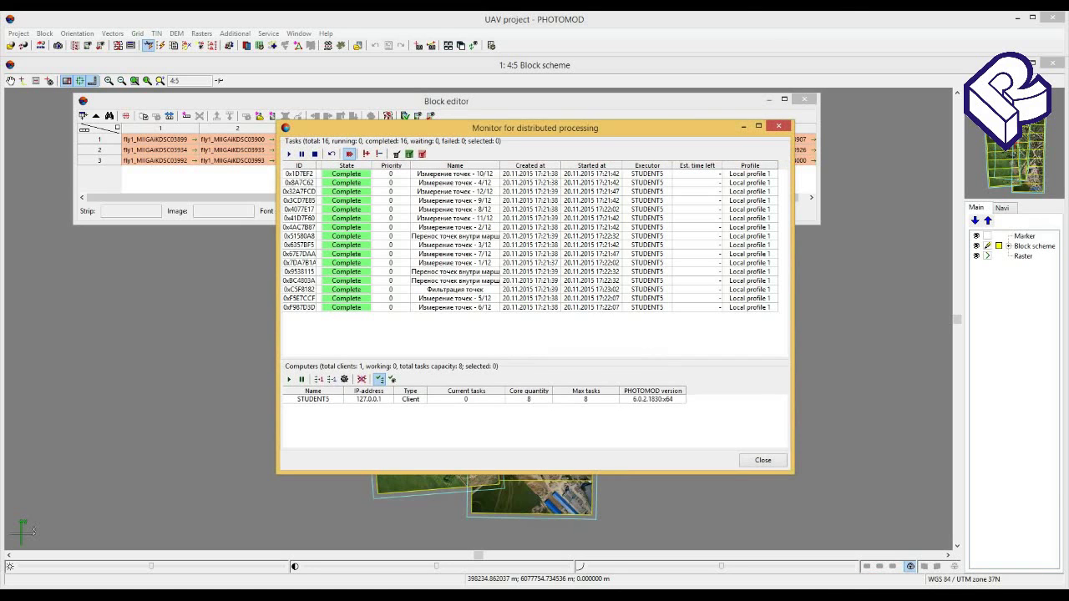
{"action": "left_click", "coordinate": [422, 154]}
{"action": "left_click", "coordinate": [499, 341]}
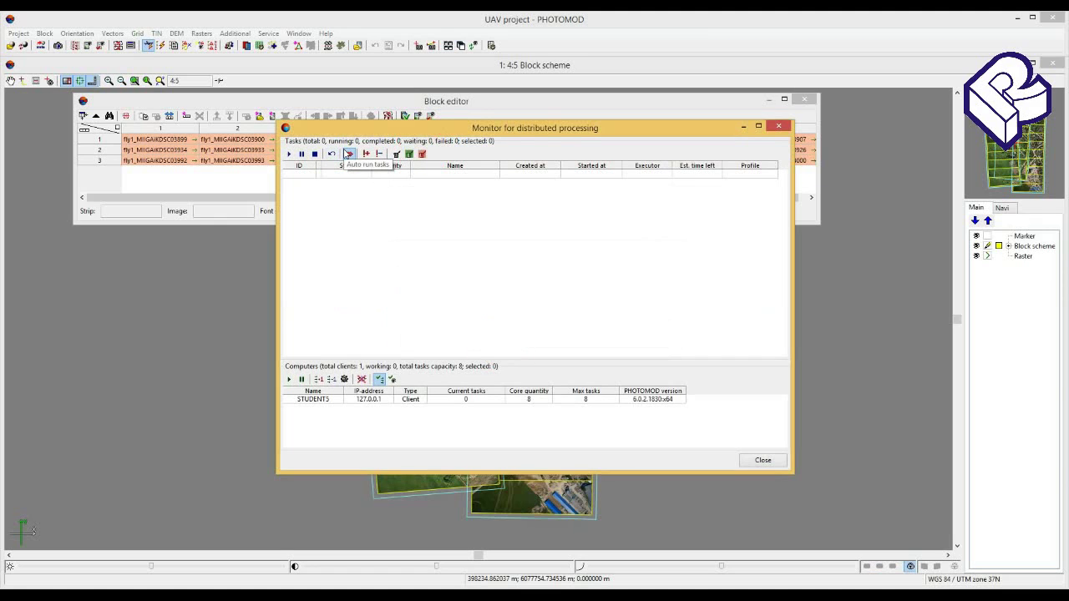
{"action": "left_click", "coordinate": [348, 154]}
{"action": "left_click", "coordinate": [779, 127]}
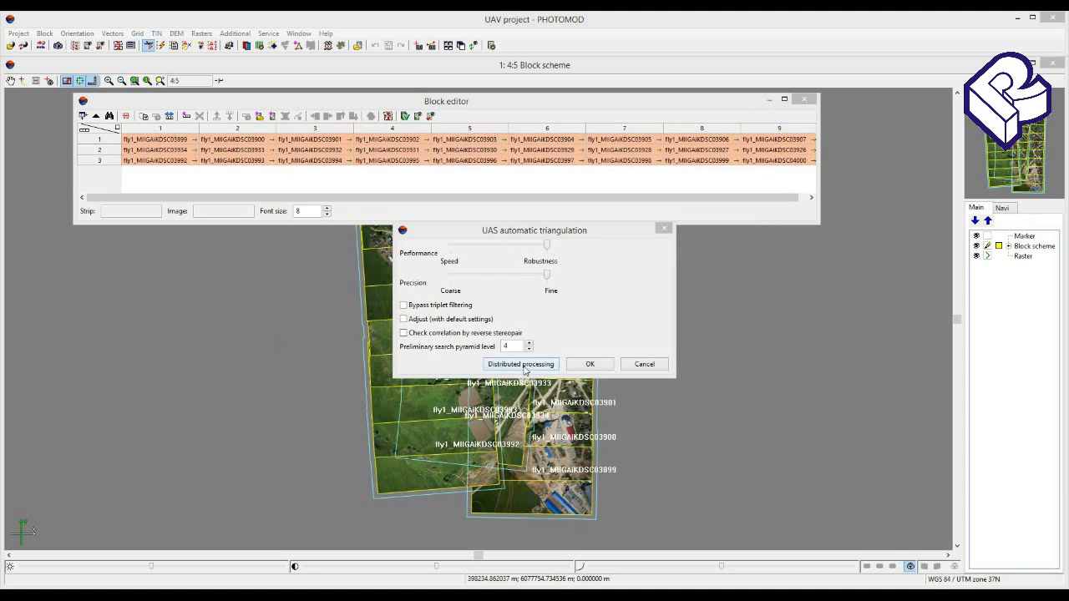
- Start the UAS triangulation as distributed processing with 6 models per task, using the project's Temp folder
{"action": "left_click", "coordinate": [521, 365]}
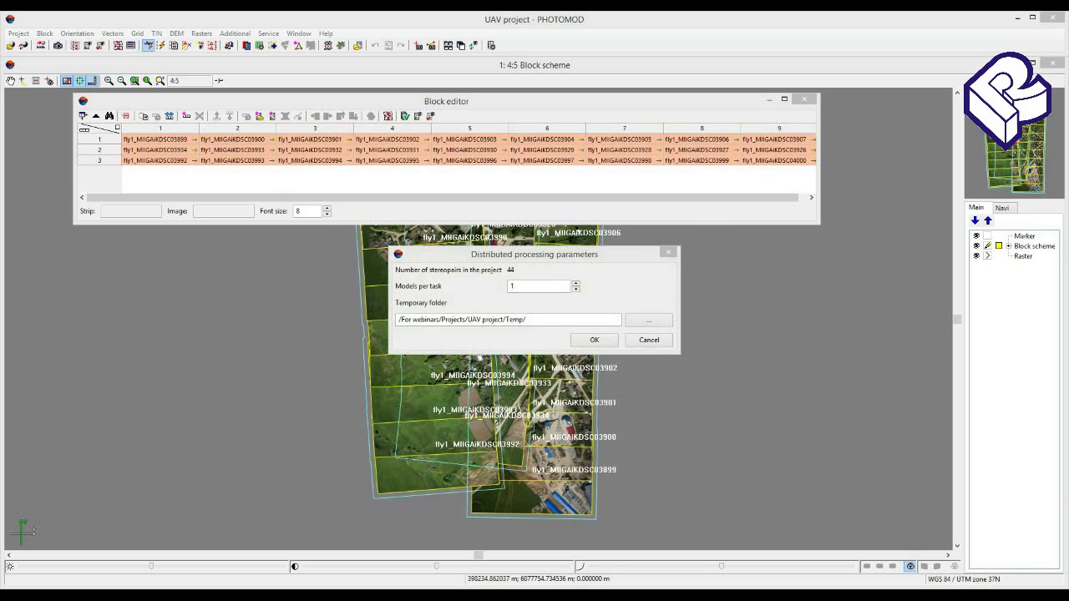
{"action": "key", "text": "Return"}
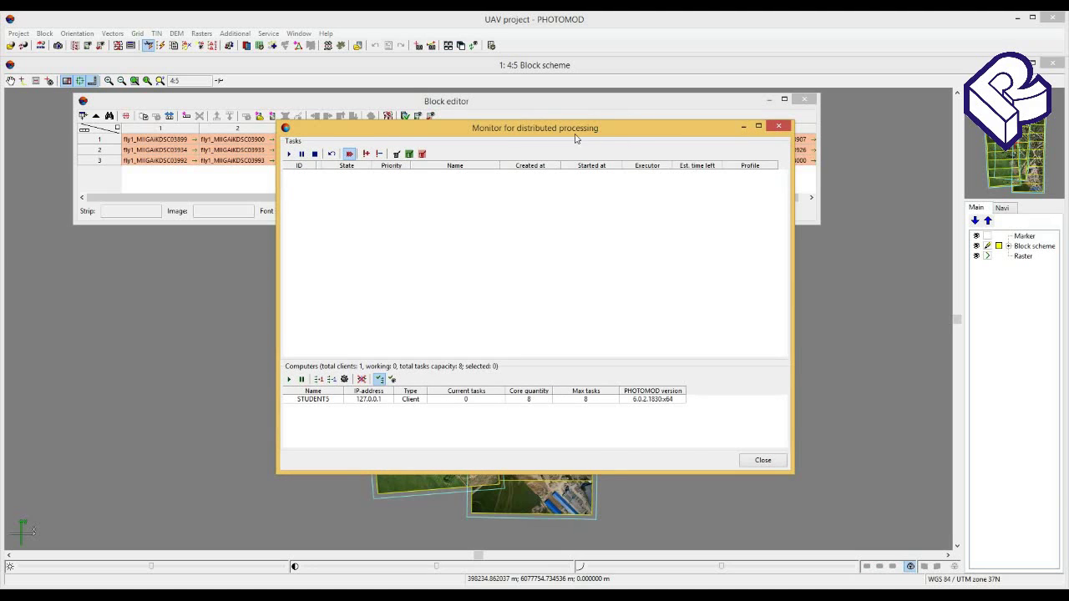
{"action": "left_click_drag", "start_coordinate": [575, 131], "coordinate": [577, 151]}
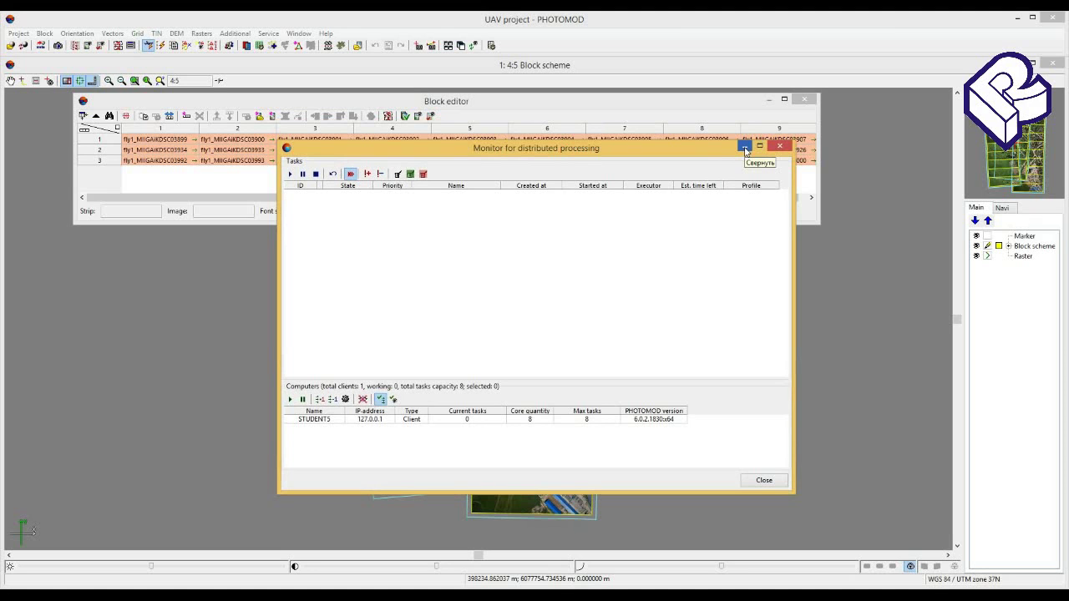
{"action": "left_click", "coordinate": [744, 147]}
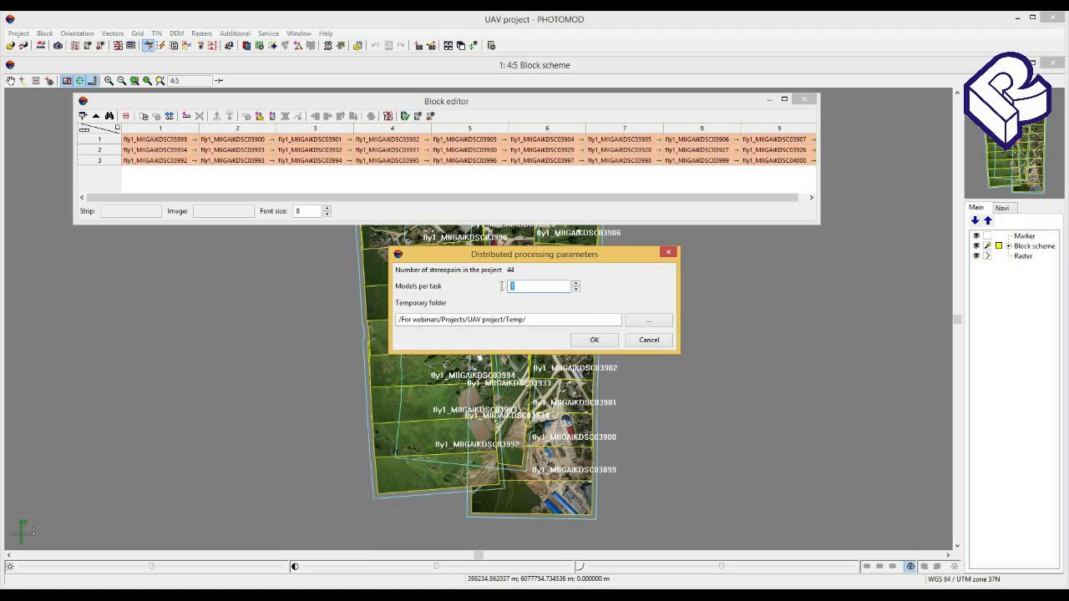
{"action": "double_click", "coordinate": [522, 286]}
{"action": "type", "text": "6"}
{"action": "left_click", "coordinate": [589, 343]}
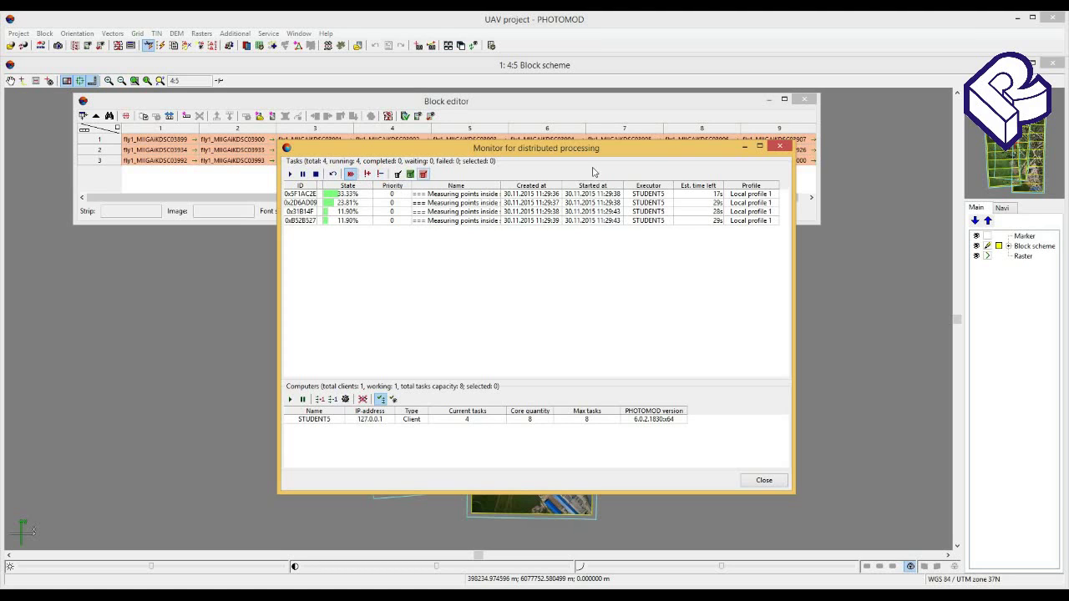
- Follow the triangulation tasks in the distributed processing monitor until they finish, and close the monitor and the process log
{"action": "left_click", "coordinate": [743, 148]}
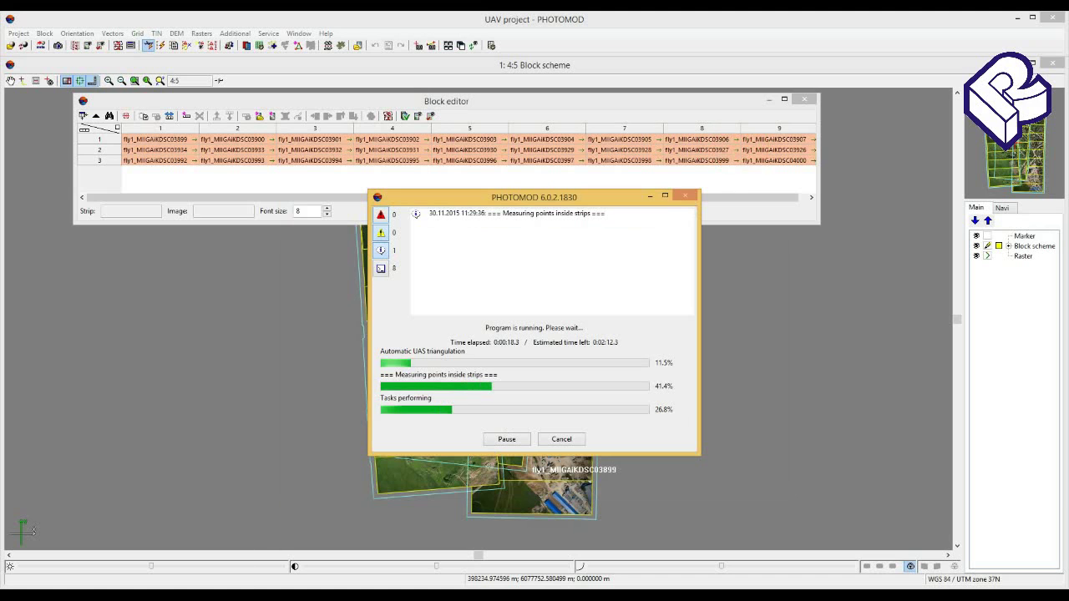
{"action": "left_click", "coordinate": [226, 585]}
{"action": "left_click_drag", "start_coordinate": [527, 150], "coordinate": [540, 66]}
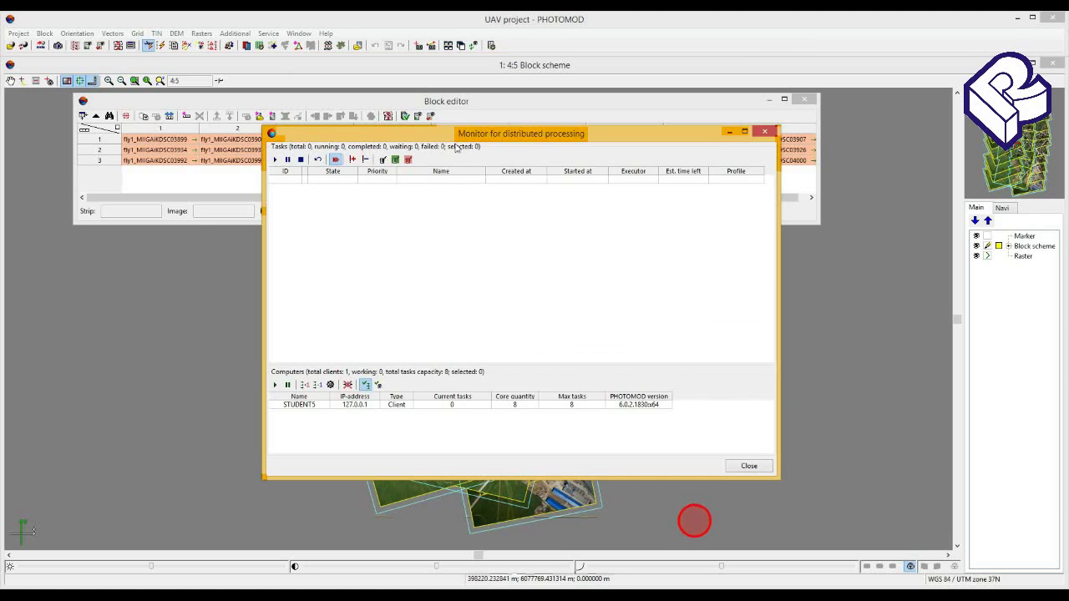
{"action": "left_click", "coordinate": [455, 134]}
{"action": "left_click", "coordinate": [757, 131]}
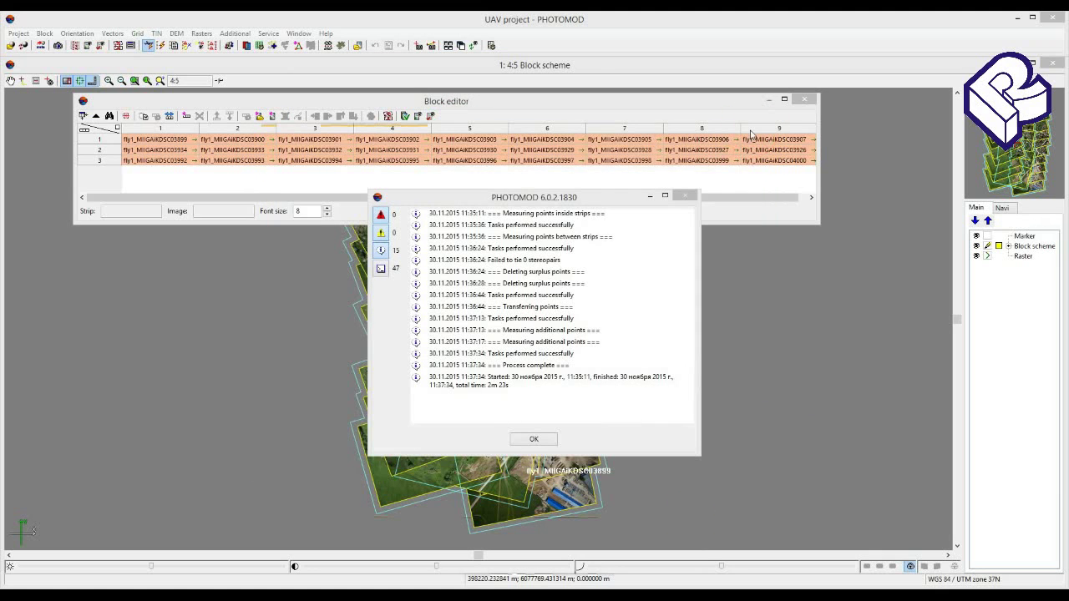
{"action": "left_click", "coordinate": [534, 438]}
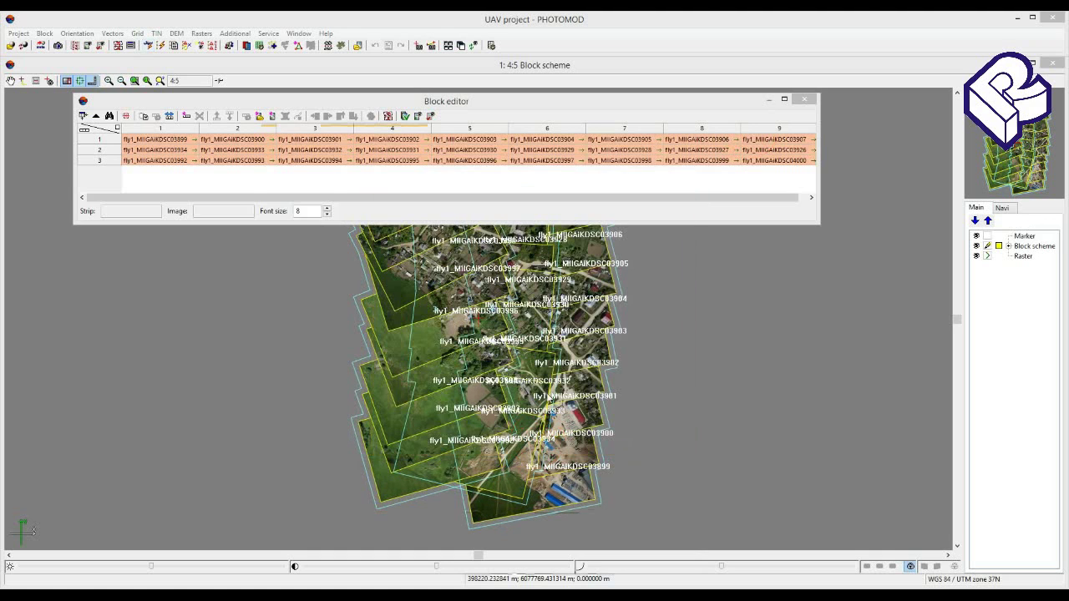
- Generate the relative orientation report for all images and examine the in-strip and inter-strip parallax and triplet residuals
{"action": "left_click", "coordinate": [118, 46]}
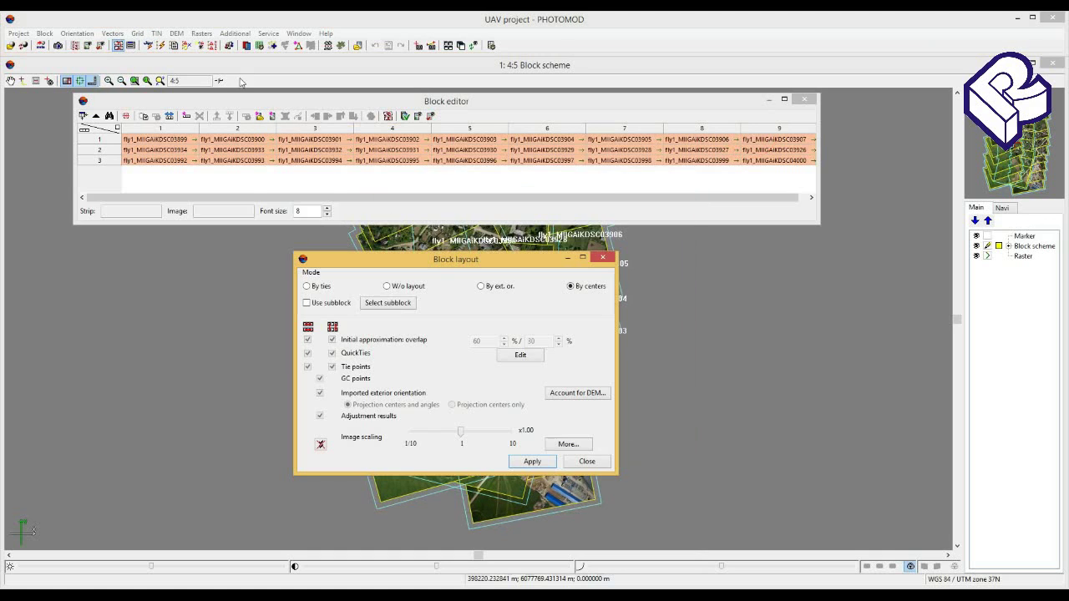
{"action": "left_click", "coordinate": [605, 258]}
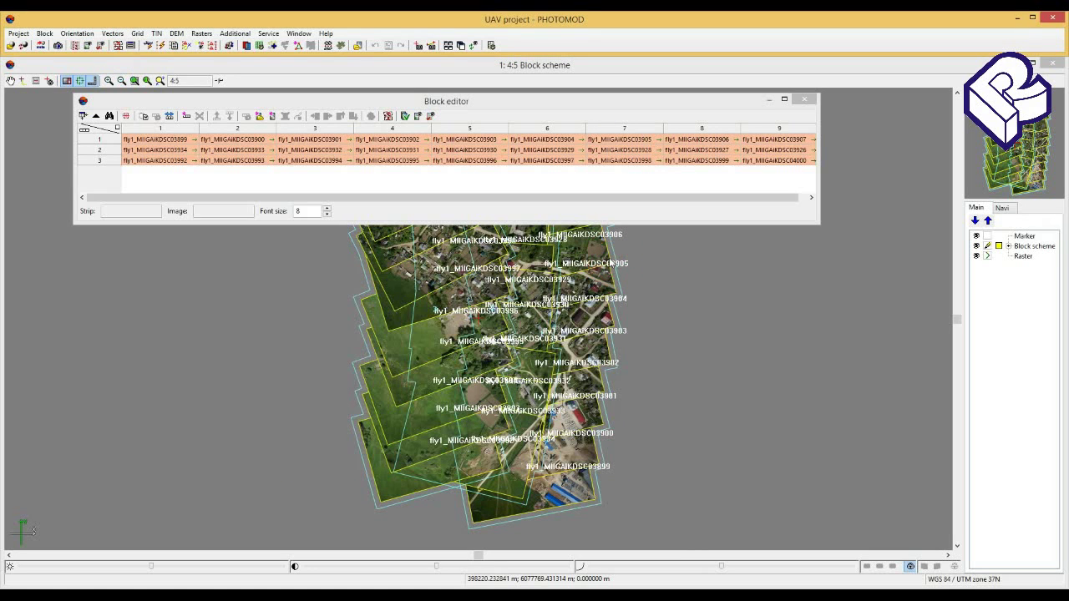
{"action": "left_click", "coordinate": [175, 45]}
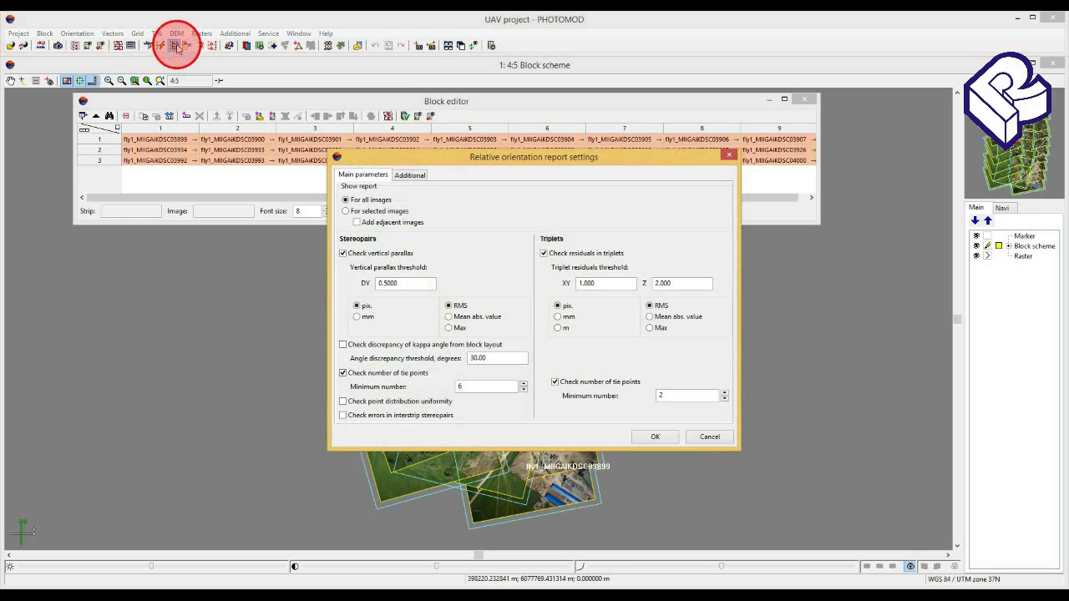
{"action": "left_click", "coordinate": [653, 437]}
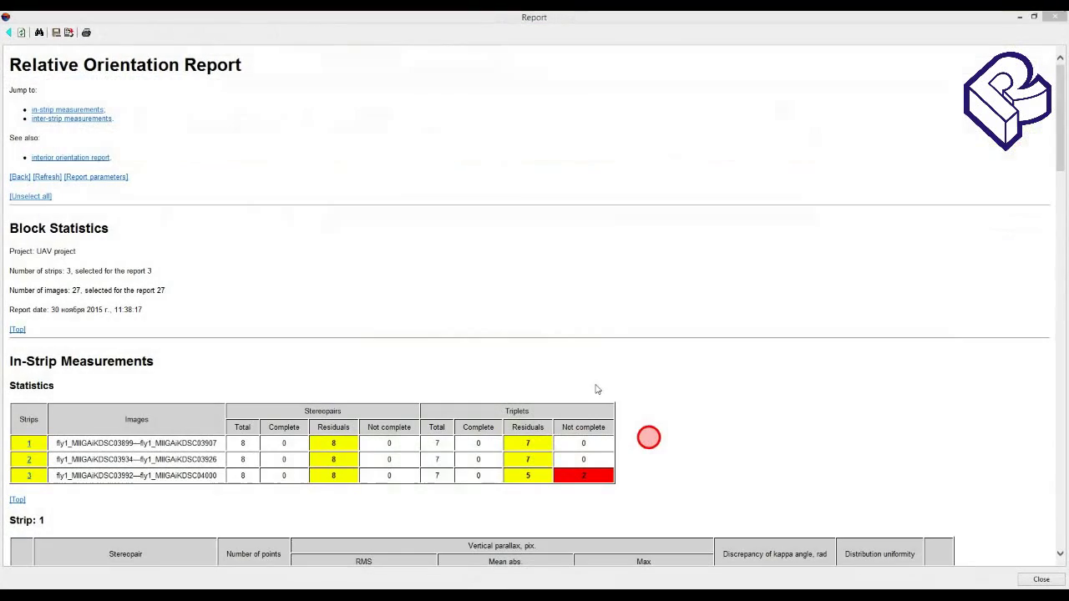
{"action": "left_click", "coordinate": [544, 337]}
{"action": "scroll", "coordinate": [545, 336], "scroll_direction": "down", "scroll_amount": 20}
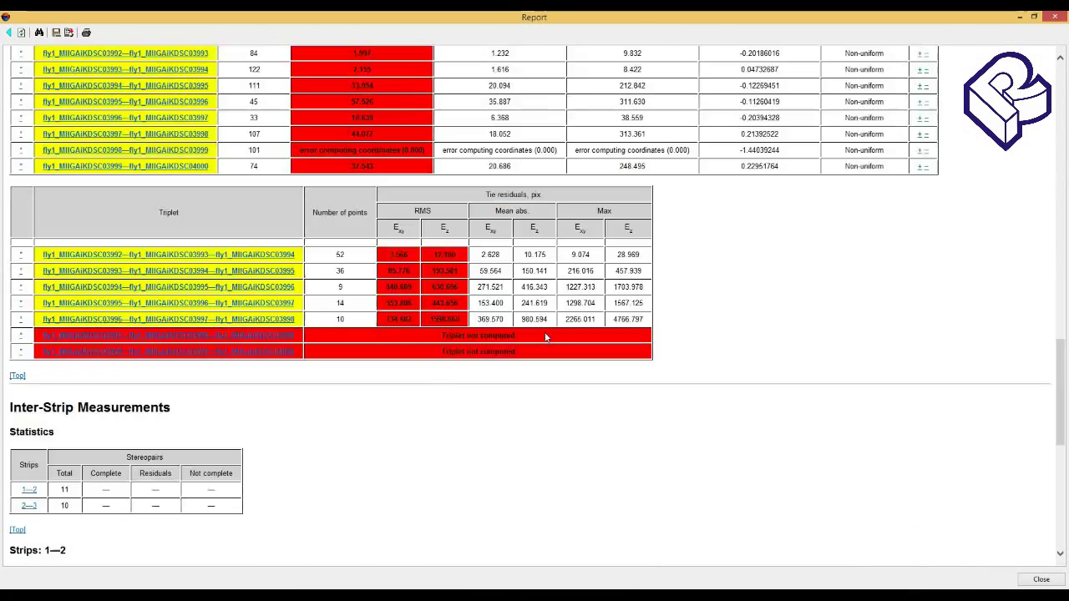
{"action": "scroll", "coordinate": [545, 336], "scroll_direction": "down", "scroll_amount": 4}
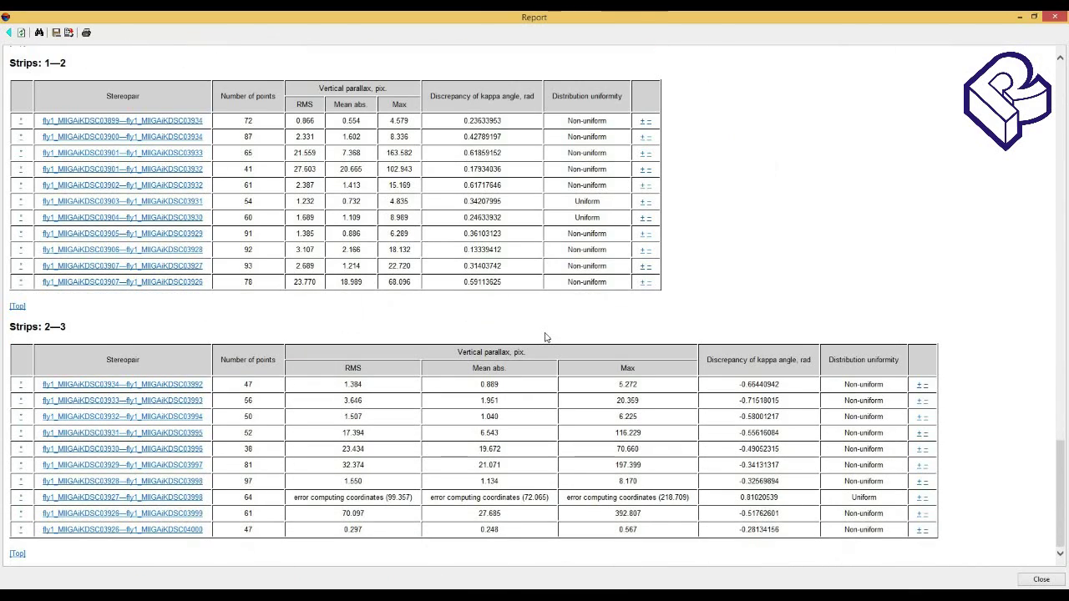
{"action": "scroll", "coordinate": [544, 337], "scroll_direction": "up", "scroll_amount": 2}
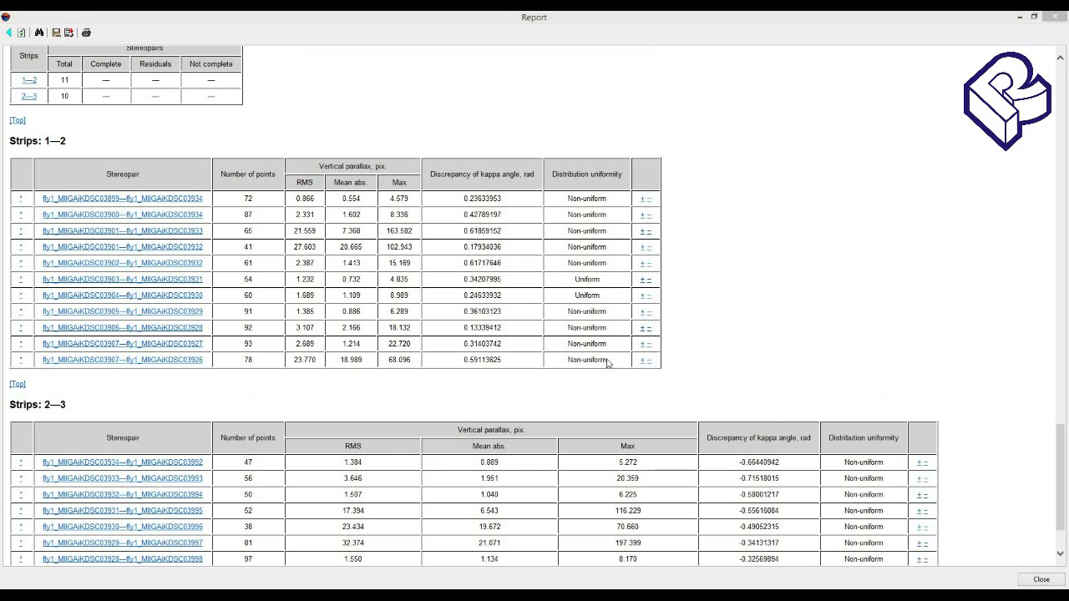
{"action": "left_click", "coordinate": [488, 336]}
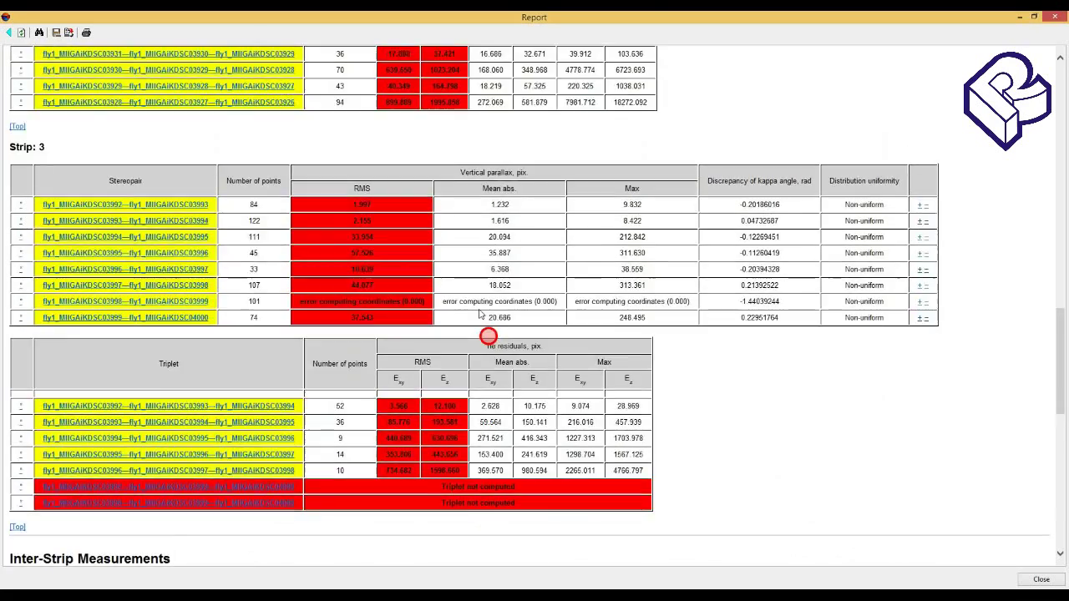
{"action": "scroll", "coordinate": [480, 314], "scroll_direction": "up", "scroll_amount": 10}
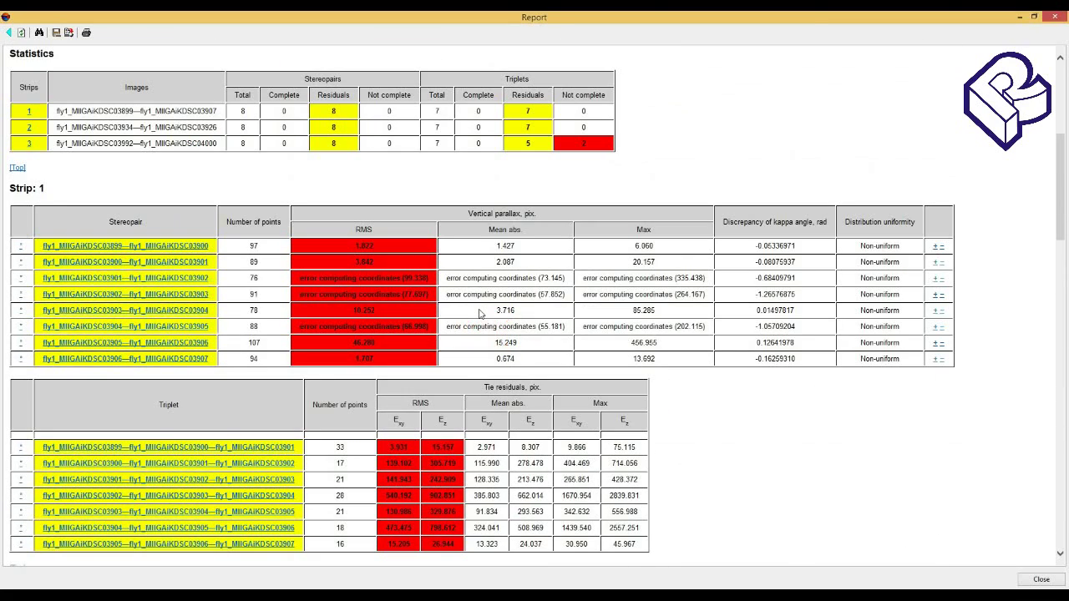
{"action": "scroll", "coordinate": [481, 314], "scroll_direction": "up", "scroll_amount": 5}
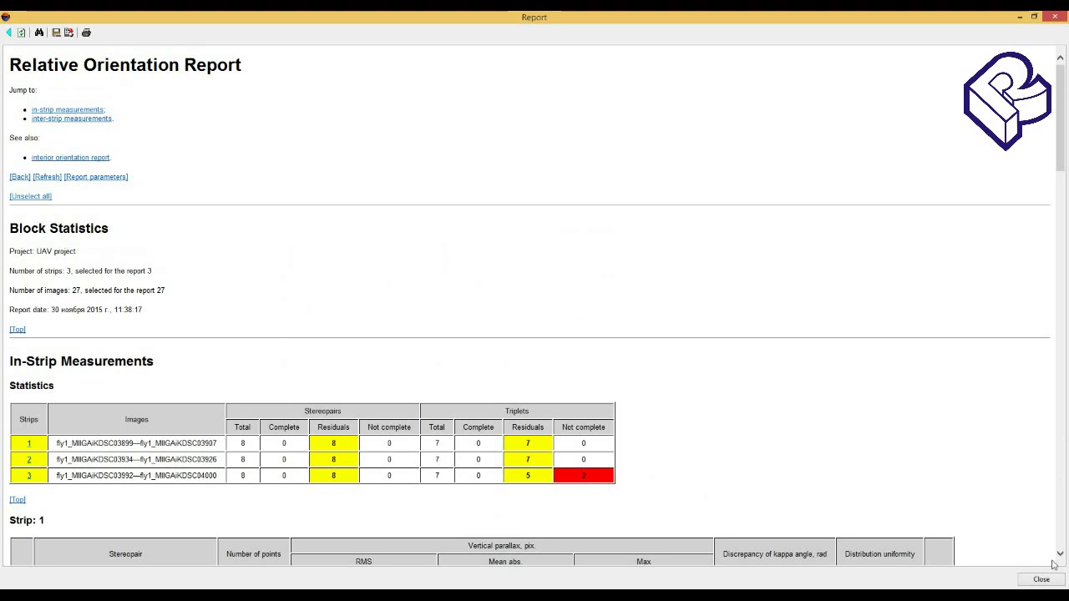
{"action": "left_click", "coordinate": [1054, 16]}
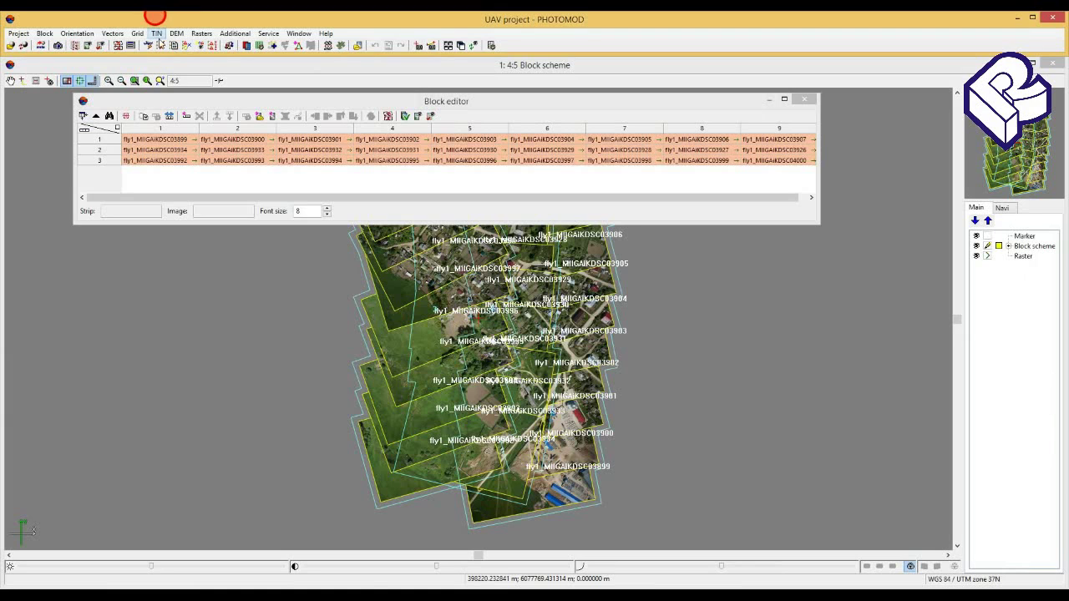
- Open automatic tie point measurement and load the UAS settings preset
{"action": "left_click", "coordinate": [163, 47]}
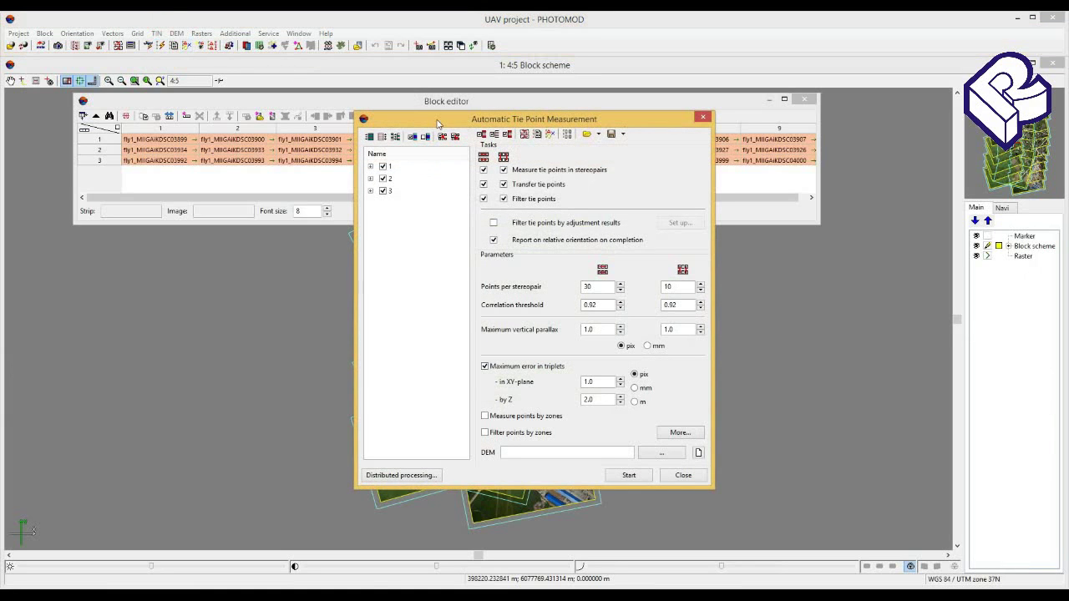
{"action": "left_click_drag", "start_coordinate": [438, 119], "coordinate": [402, 120]}
{"action": "left_click", "coordinate": [557, 134]}
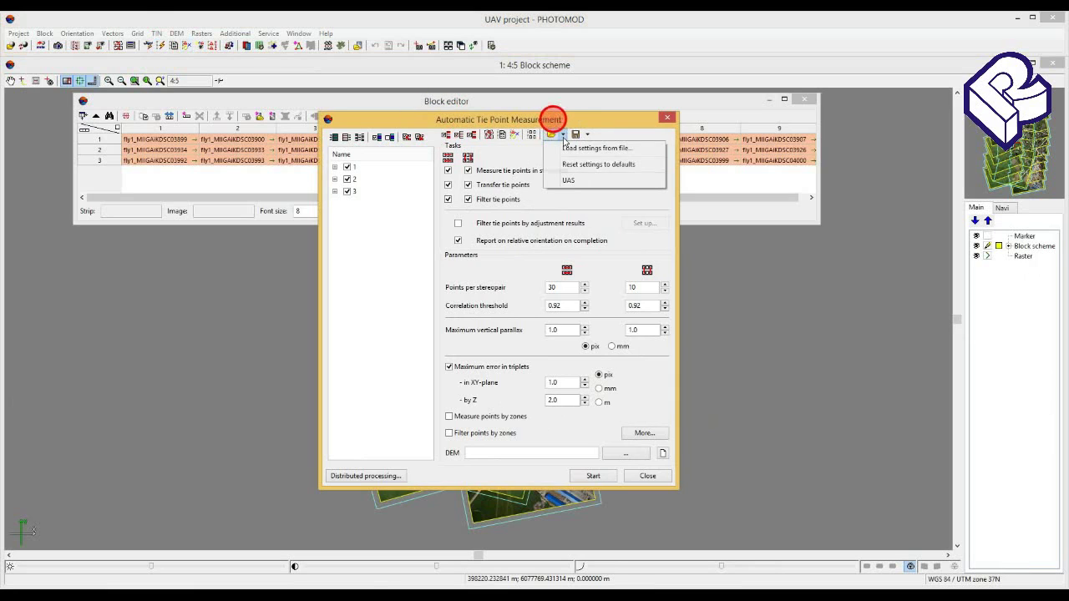
{"action": "left_click", "coordinate": [565, 181]}
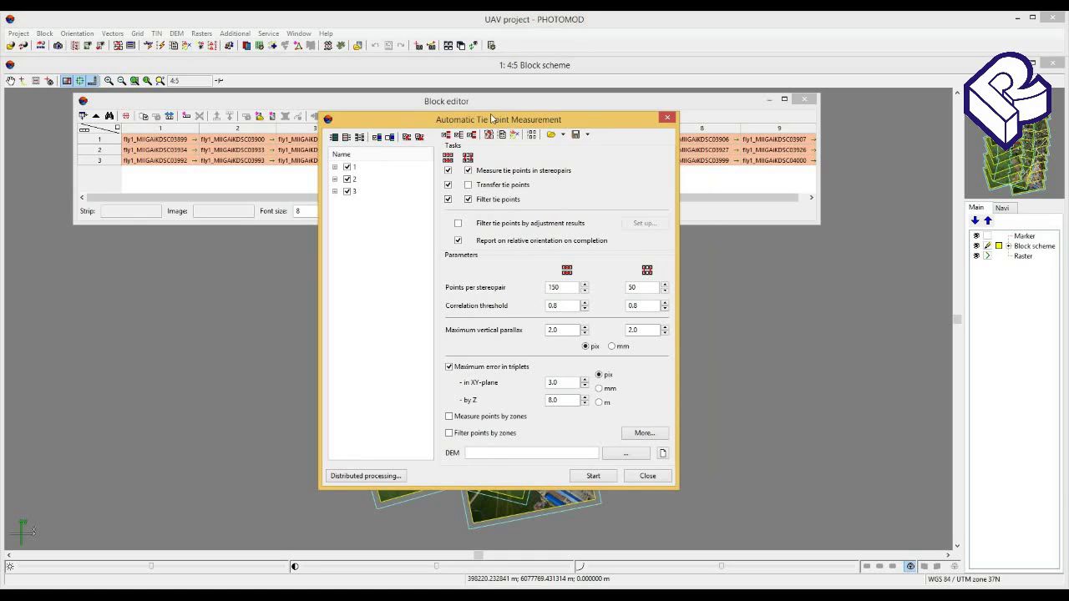
{"action": "left_click_drag", "start_coordinate": [490, 120], "coordinate": [452, 126]}
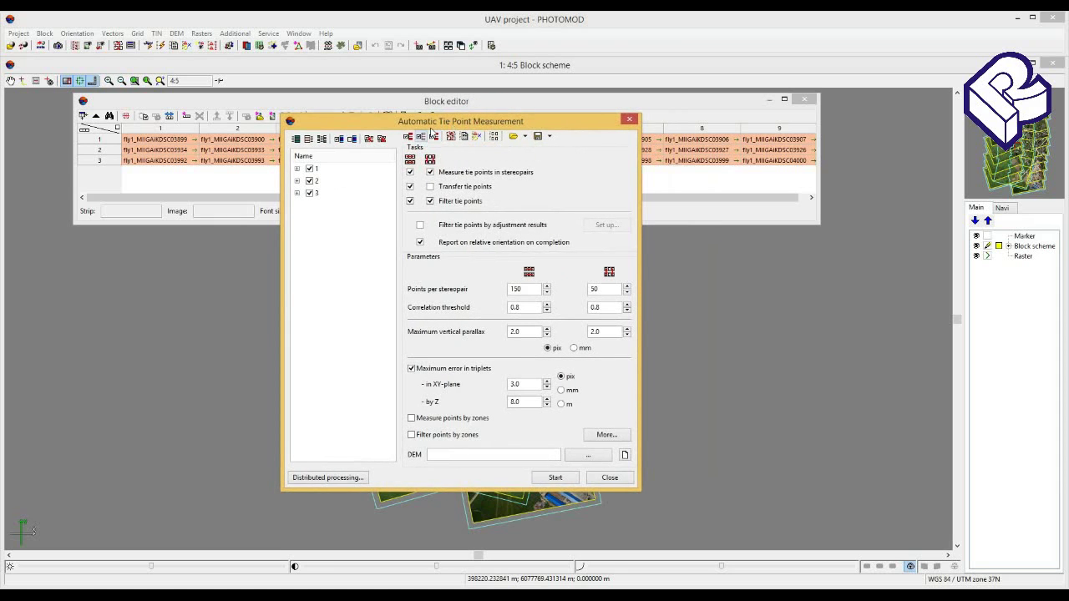
- Run the tie point measurement as 16 distributed tasks and close the monitor once they complete
{"action": "left_click", "coordinate": [326, 478]}
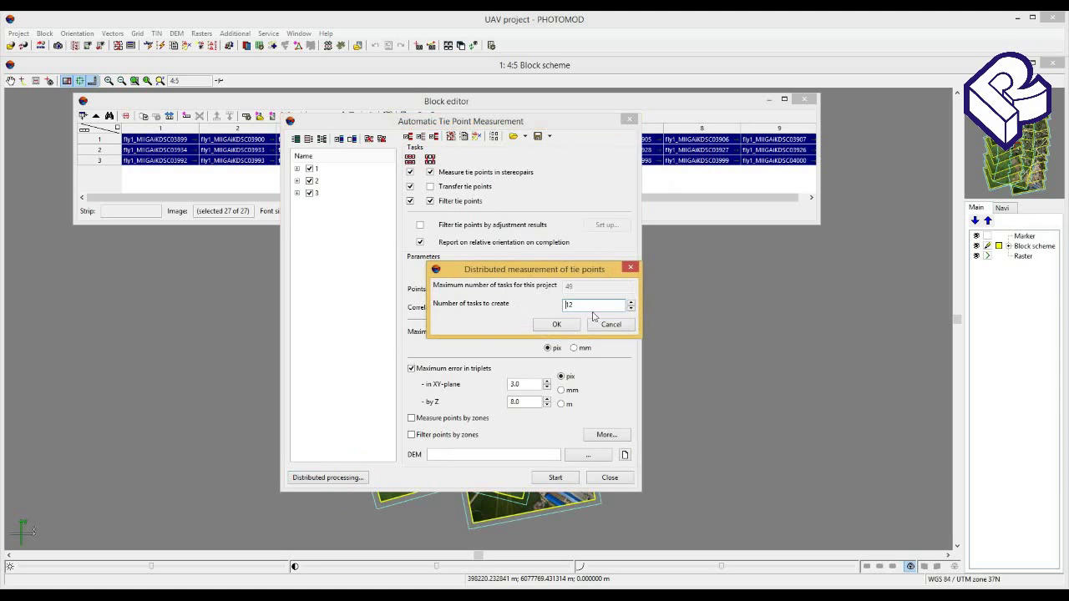
{"action": "left_click_drag", "start_coordinate": [590, 304], "coordinate": [508, 310]}
{"action": "type", "text": "16"}
{"action": "left_click", "coordinate": [568, 323]}
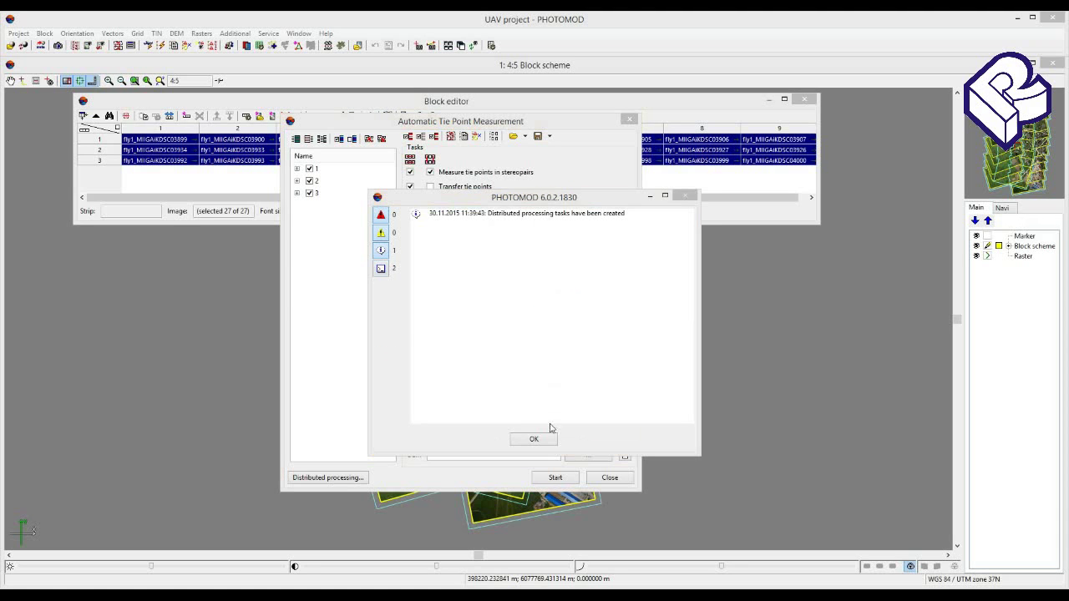
{"action": "left_click", "coordinate": [552, 442]}
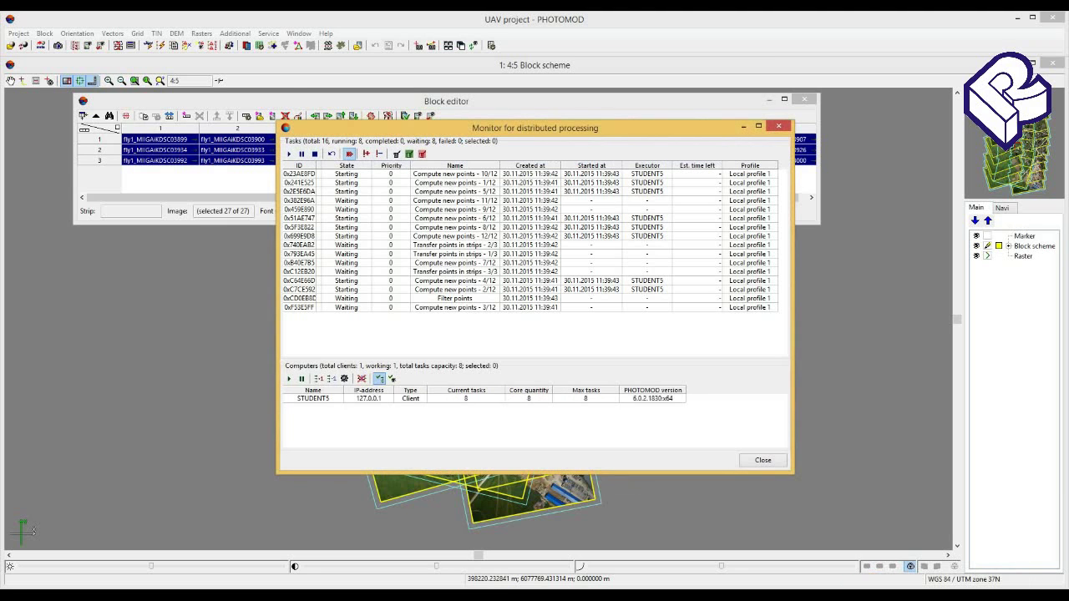
{"action": "left_click_drag", "start_coordinate": [313, 129], "coordinate": [334, 126]}
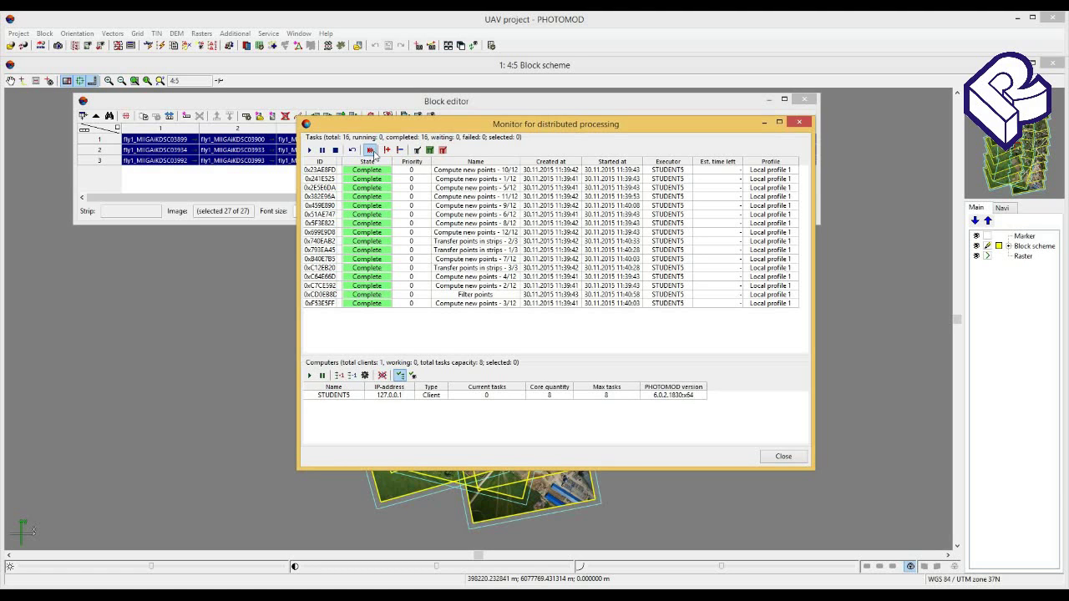
{"action": "left_click", "coordinate": [799, 123]}
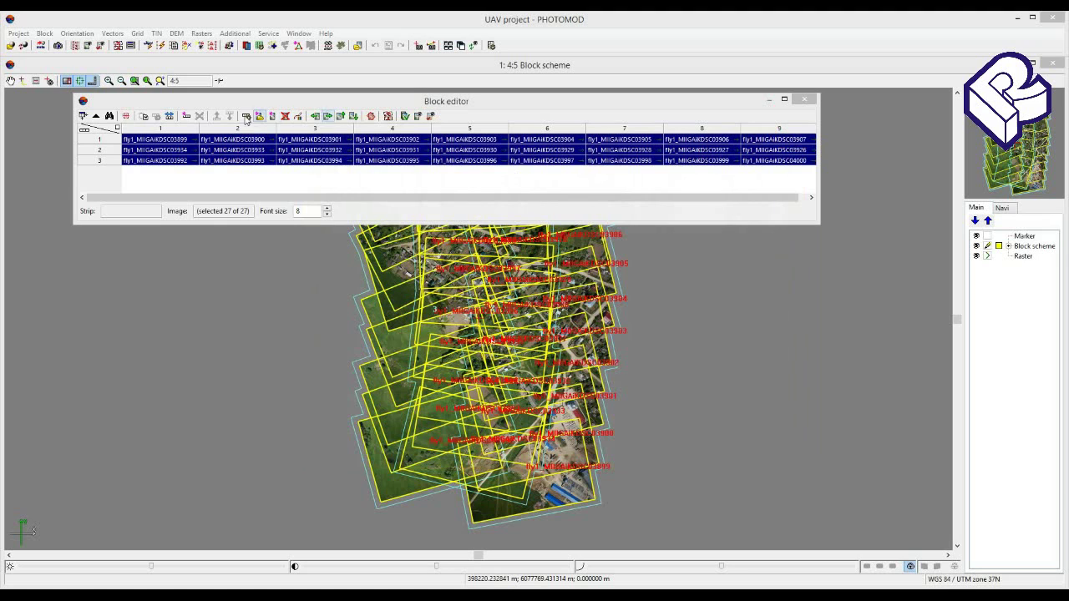
- Generate the relative orientation report with thresholds of 2 pix for vertical parallax and 3 XY, 8 Z for triplets, and examine its strip tables
{"action": "left_click", "coordinate": [174, 45]}
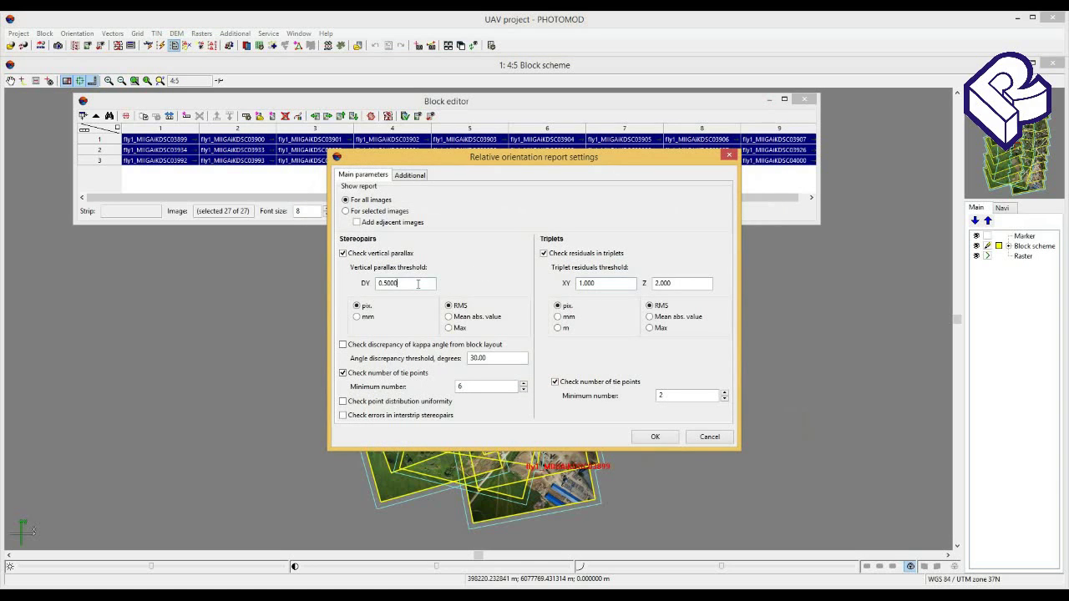
{"action": "double_click", "coordinate": [417, 283]}
{"action": "type", "text": "2"}
{"action": "double_click", "coordinate": [598, 283]}
{"action": "type", "text": "3"}
{"action": "double_click", "coordinate": [692, 284]}
{"action": "type", "text": "8"}
{"action": "left_click", "coordinate": [655, 436]}
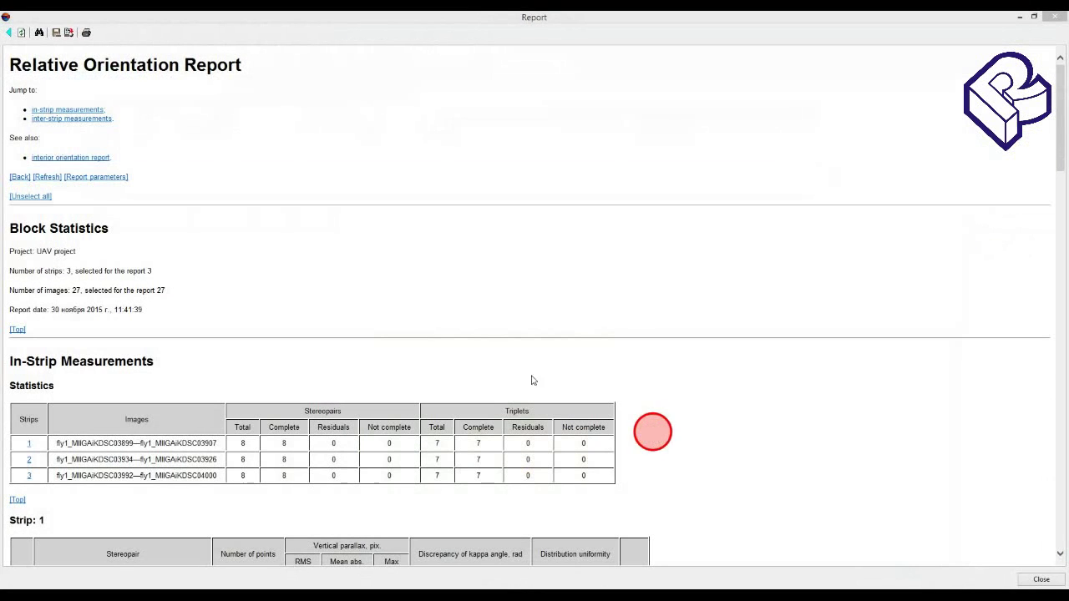
{"action": "left_click", "coordinate": [478, 356]}
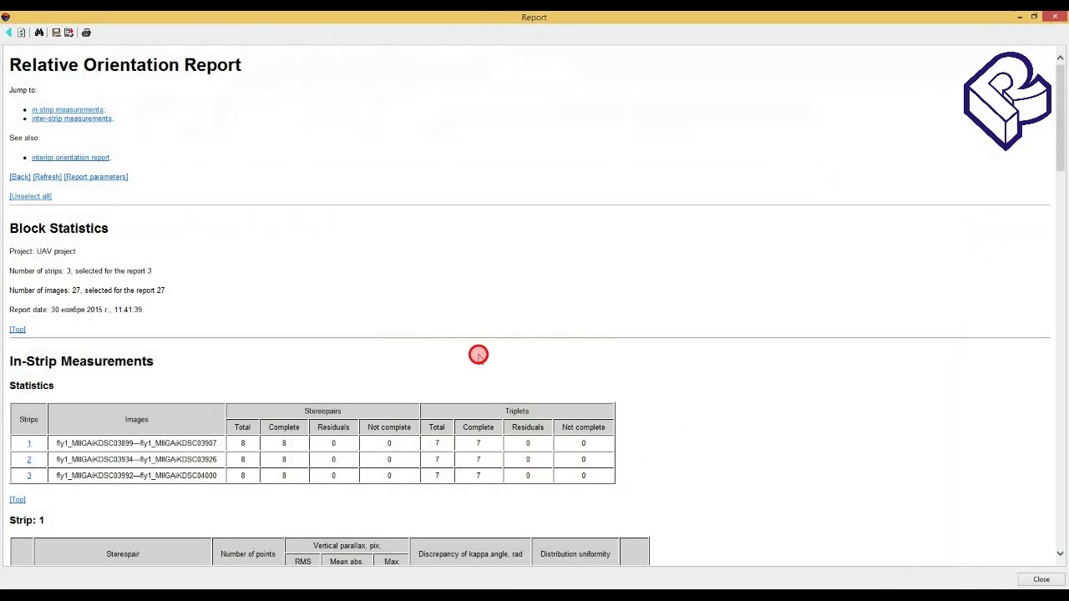
{"action": "scroll", "coordinate": [478, 355], "scroll_direction": "down", "scroll_amount": 4}
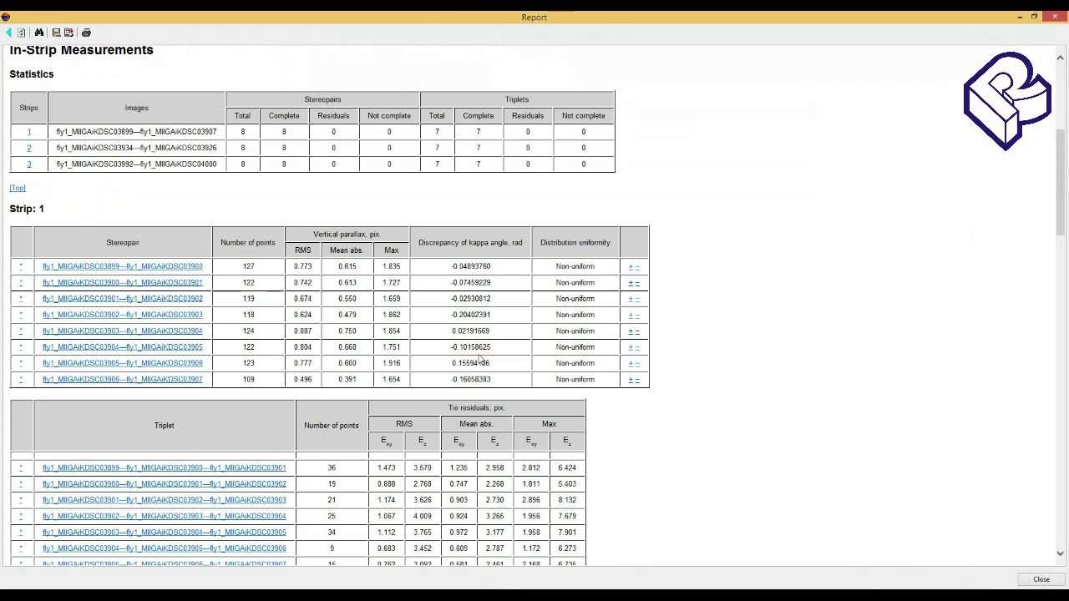
{"action": "scroll", "coordinate": [477, 356], "scroll_direction": "down", "scroll_amount": 20}
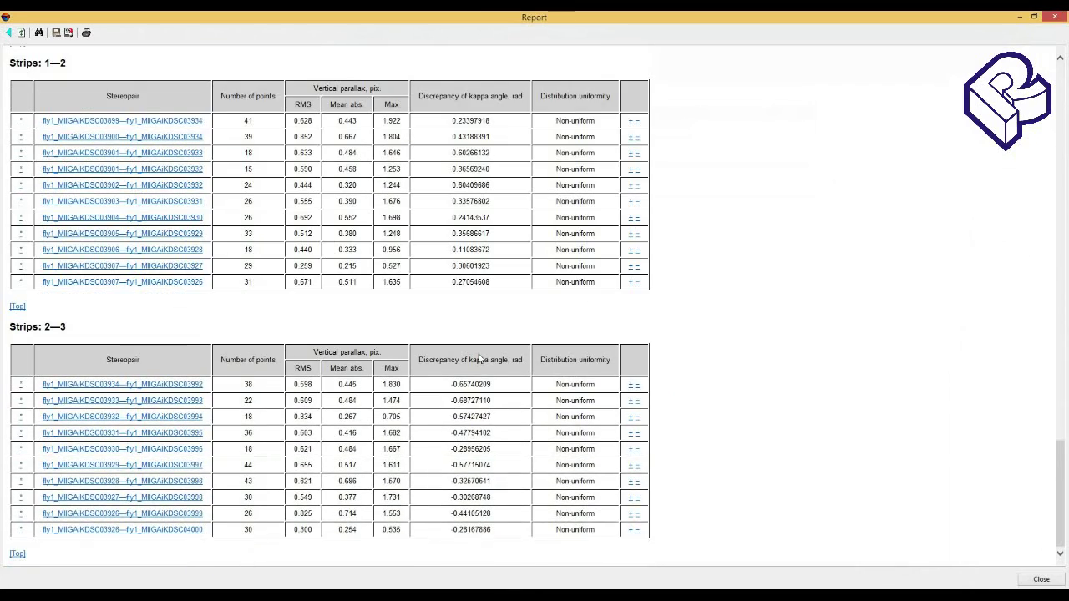
{"action": "scroll", "coordinate": [479, 358], "scroll_direction": "up", "scroll_amount": 10}
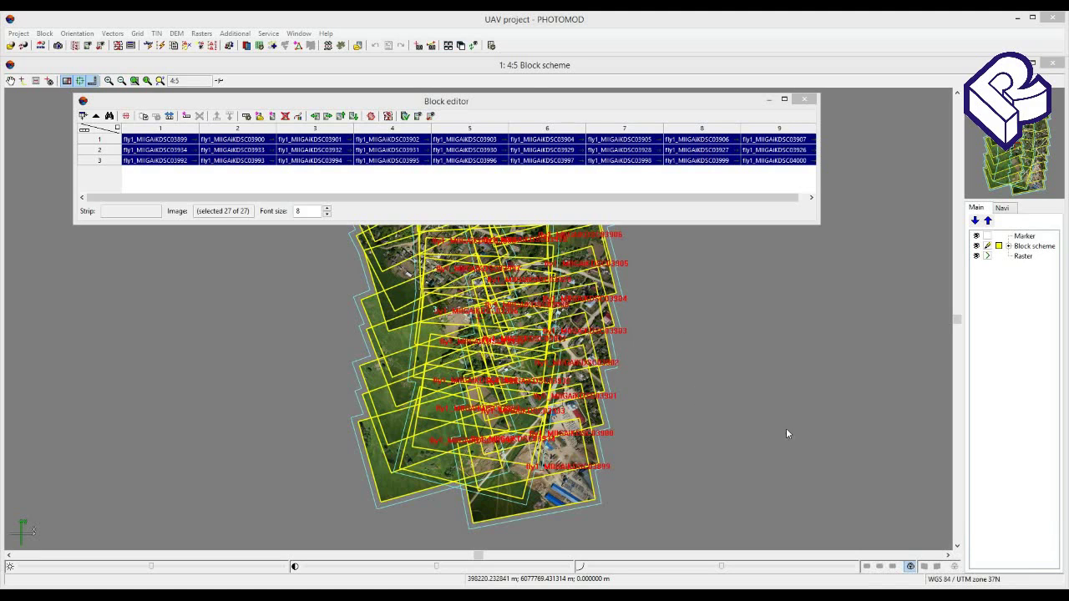
- Start importing a ground control point catalogue into the GCP list from the file GCP_seminar.csv
{"action": "left_click", "coordinate": [188, 46]}
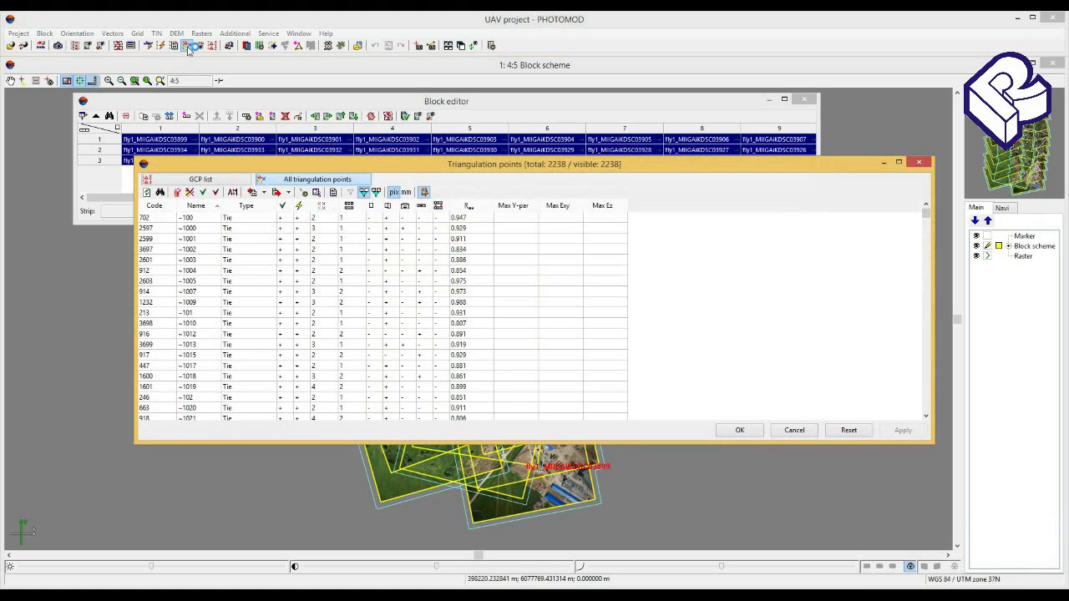
{"action": "left_click", "coordinate": [221, 180]}
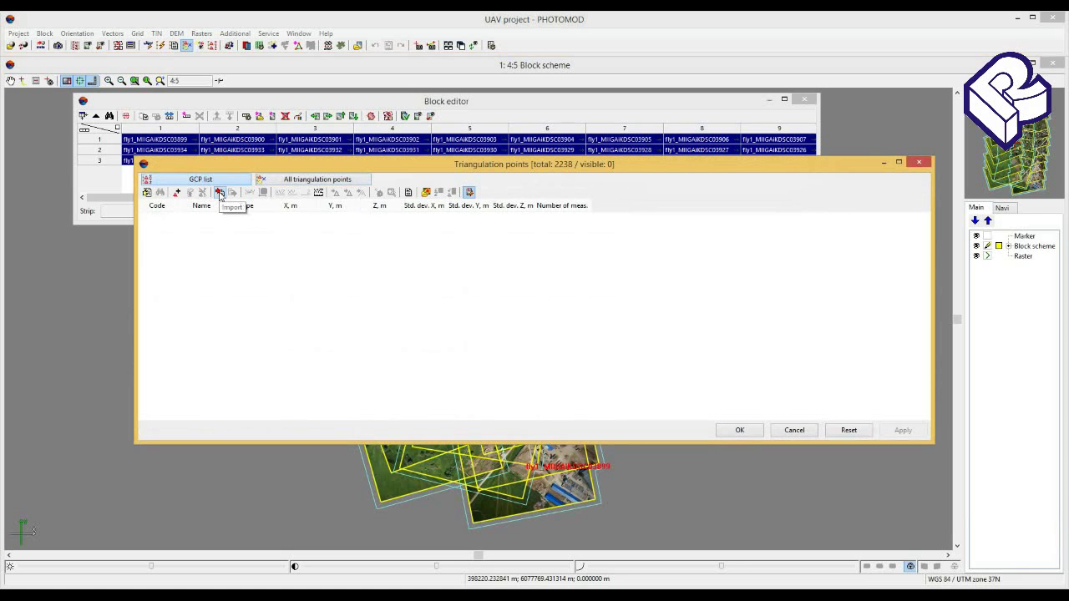
{"action": "left_click", "coordinate": [219, 192]}
{"action": "left_click", "coordinate": [536, 376]}
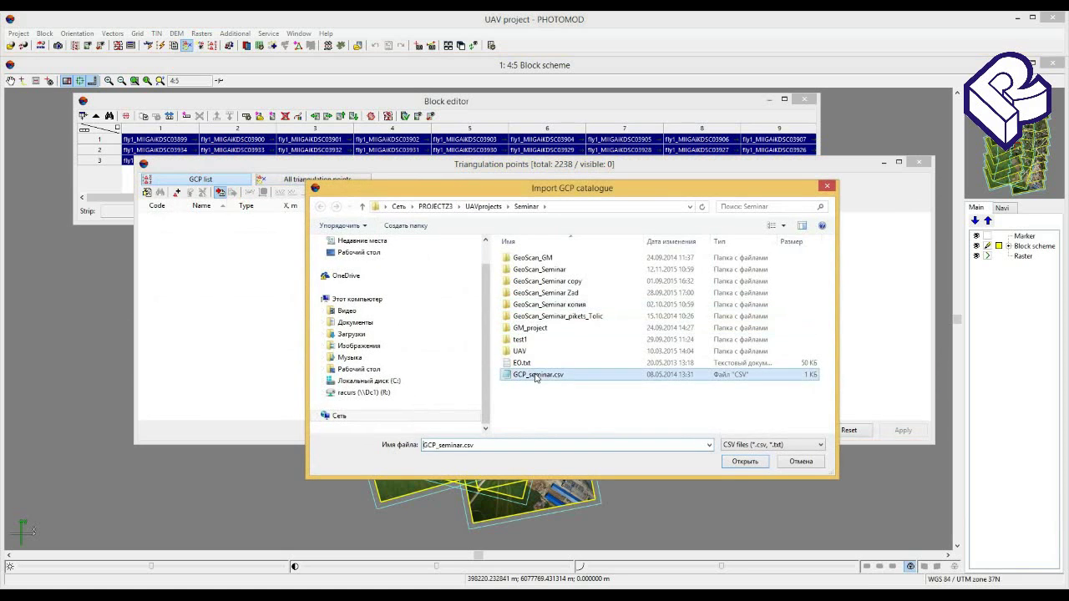
{"action": "left_click", "coordinate": [745, 461]}
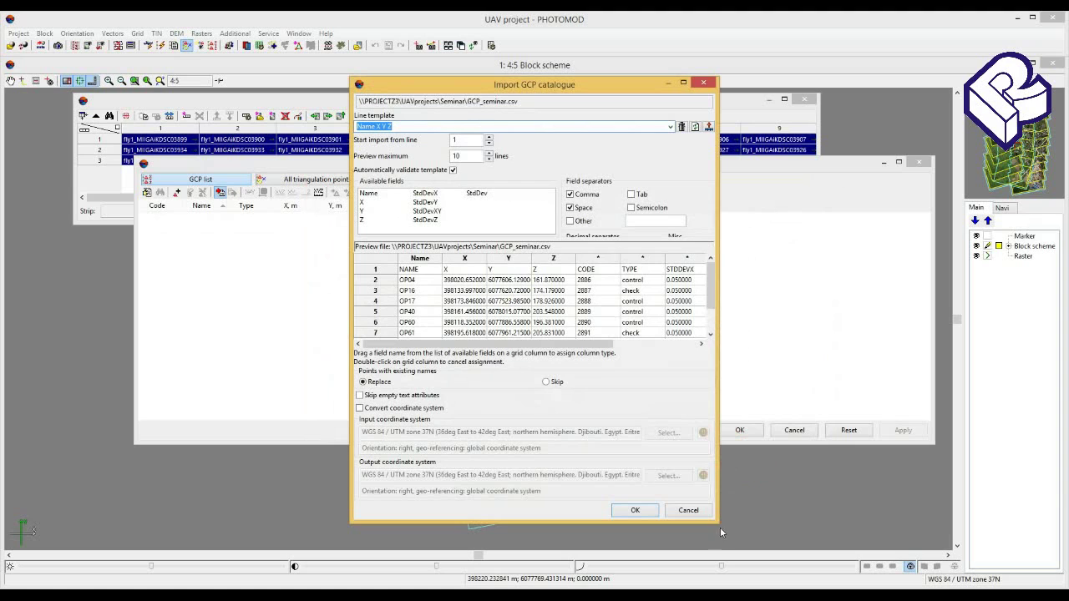
- Assign the StdDevX, StdDevY and StdDevZ fields to the STDDEVX, STDDEVY and STDDEVZ columns of the import preview
{"action": "left_click_drag", "start_coordinate": [718, 276], "coordinate": [869, 289]}
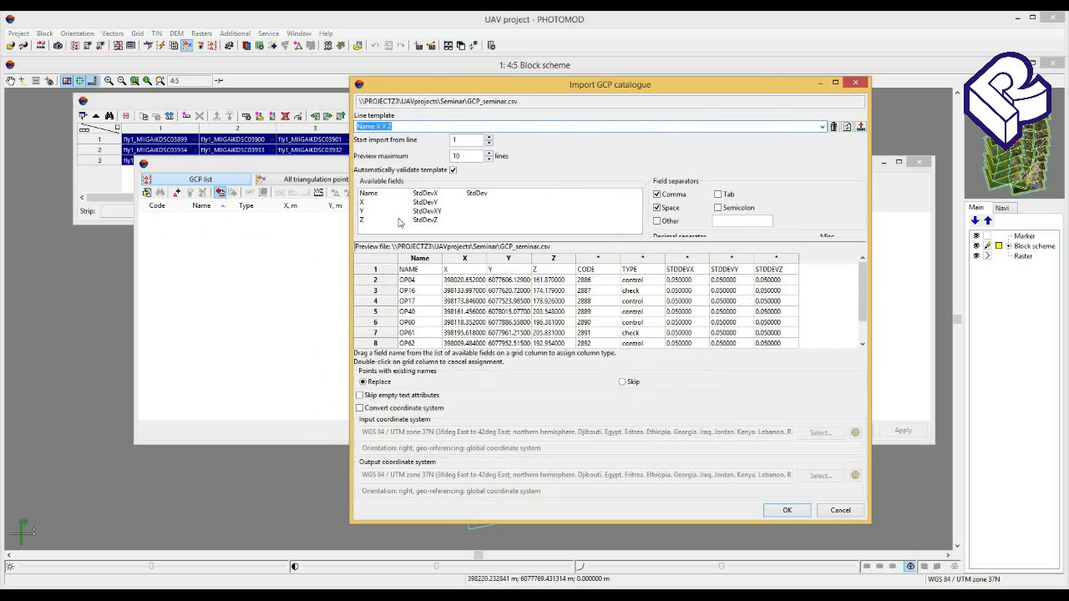
{"action": "left_click_drag", "start_coordinate": [425, 193], "coordinate": [688, 261]}
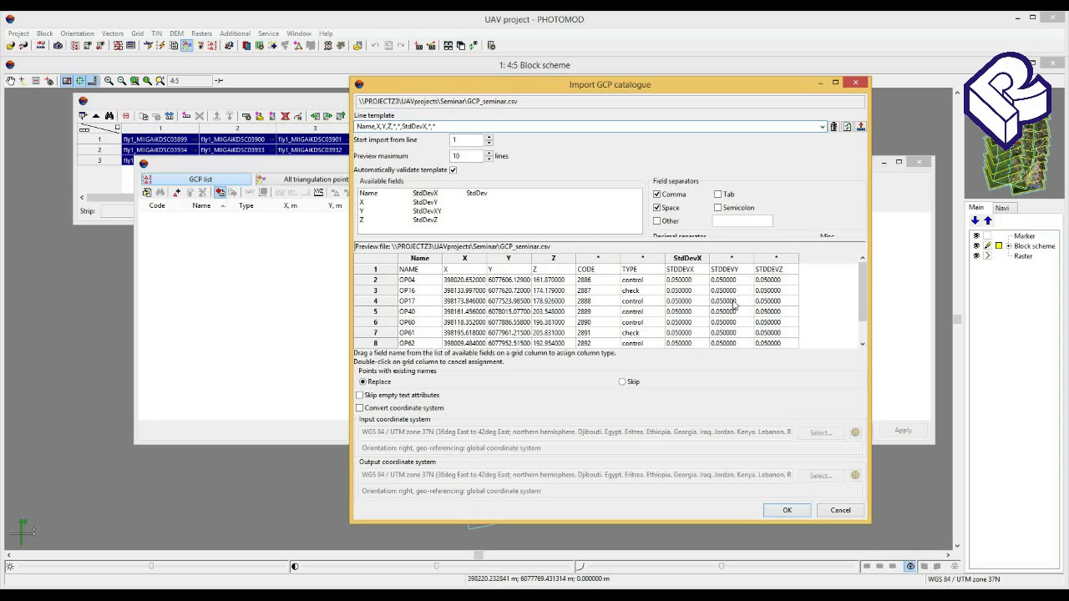
{"action": "left_click_drag", "start_coordinate": [421, 205], "coordinate": [732, 264]}
{"action": "left_click_drag", "start_coordinate": [423, 221], "coordinate": [779, 262]}
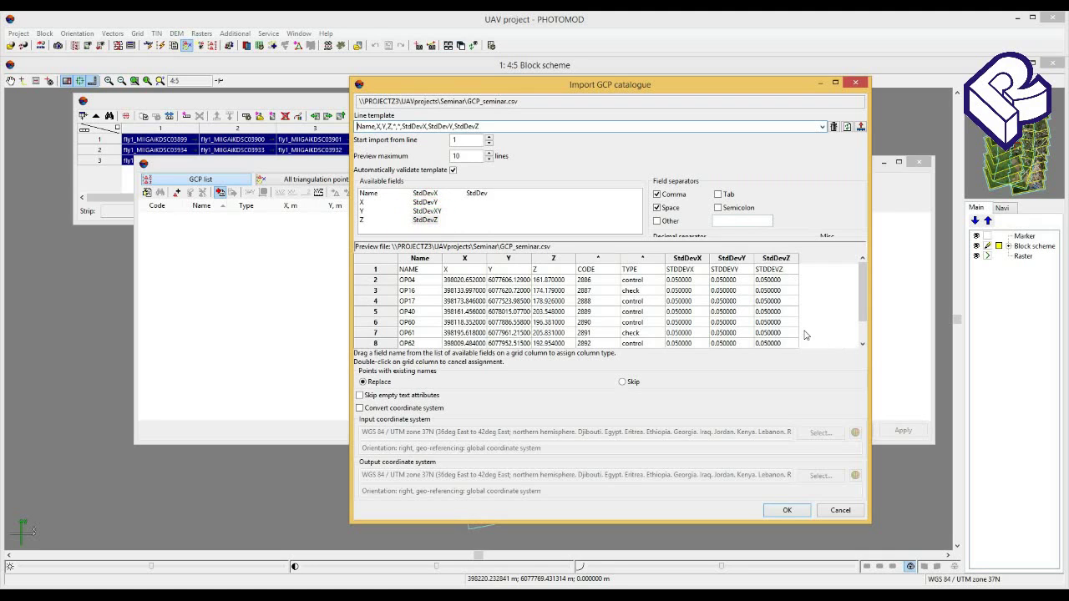
- Set the import to start from line 2 and import all the listed ground control points
{"action": "left_click", "coordinate": [491, 138]}
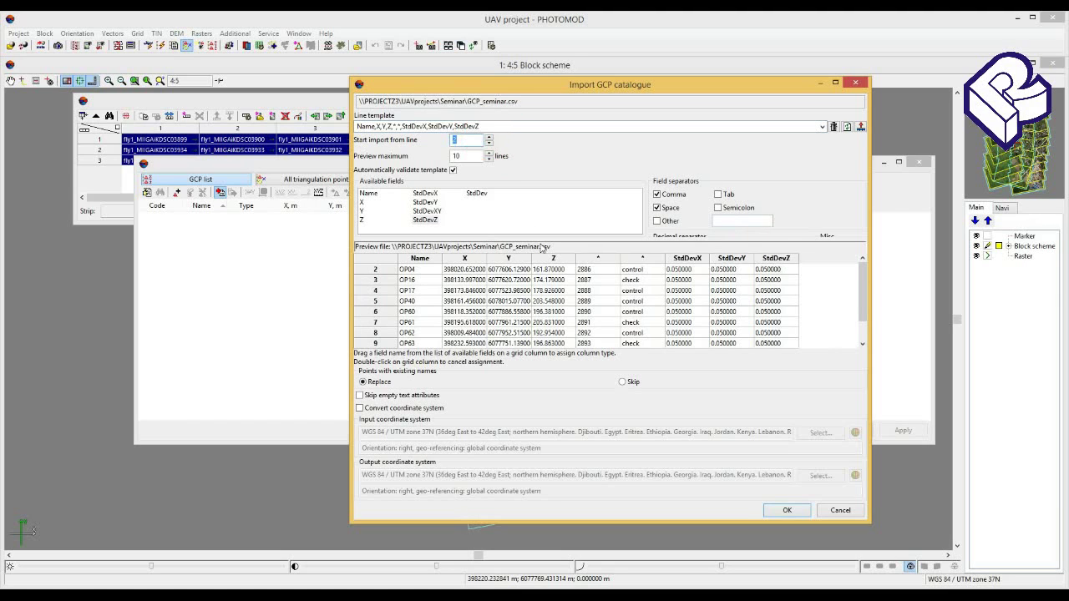
{"action": "left_click", "coordinate": [788, 512]}
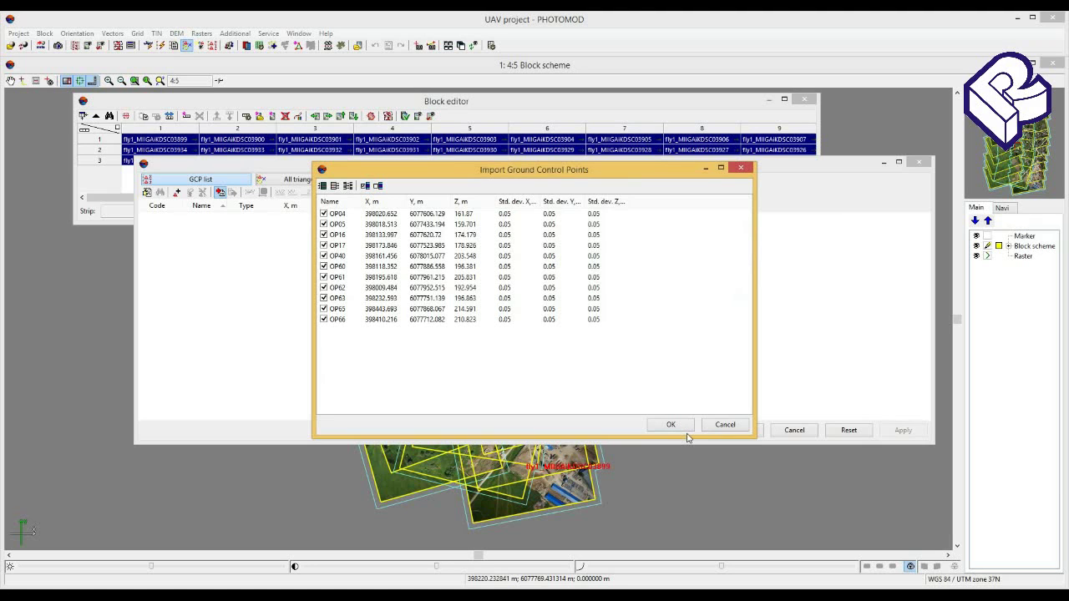
{"action": "left_click", "coordinate": [683, 429]}
{"action": "left_click", "coordinate": [558, 398]}
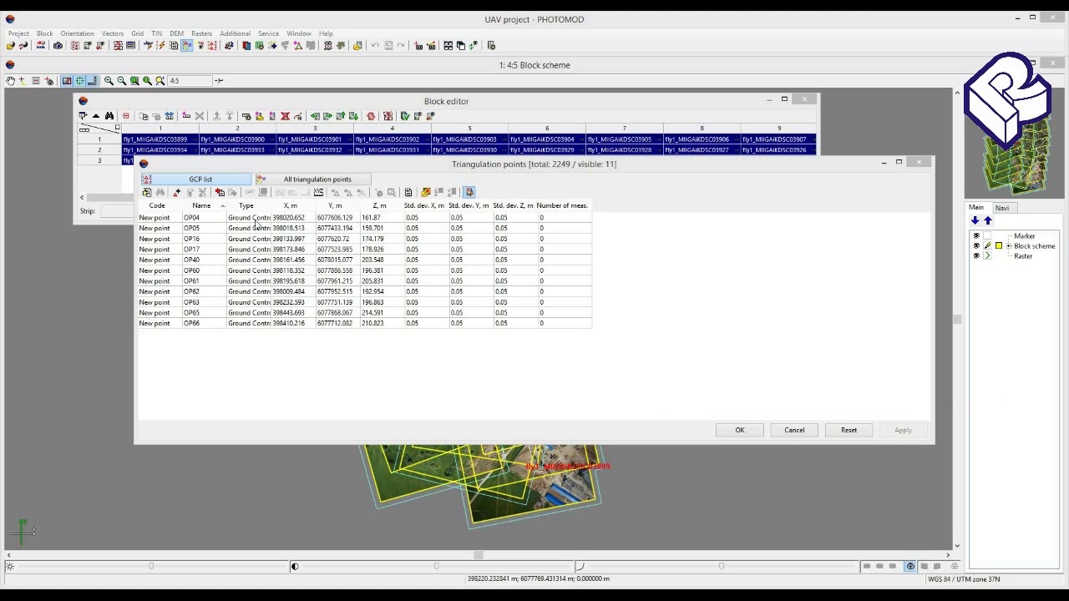
- Open point OP04 for measurement and place it on the centre of the white ground mark in image fly1_MIIGAiKDSC03993
{"action": "double_click", "coordinate": [197, 220]}
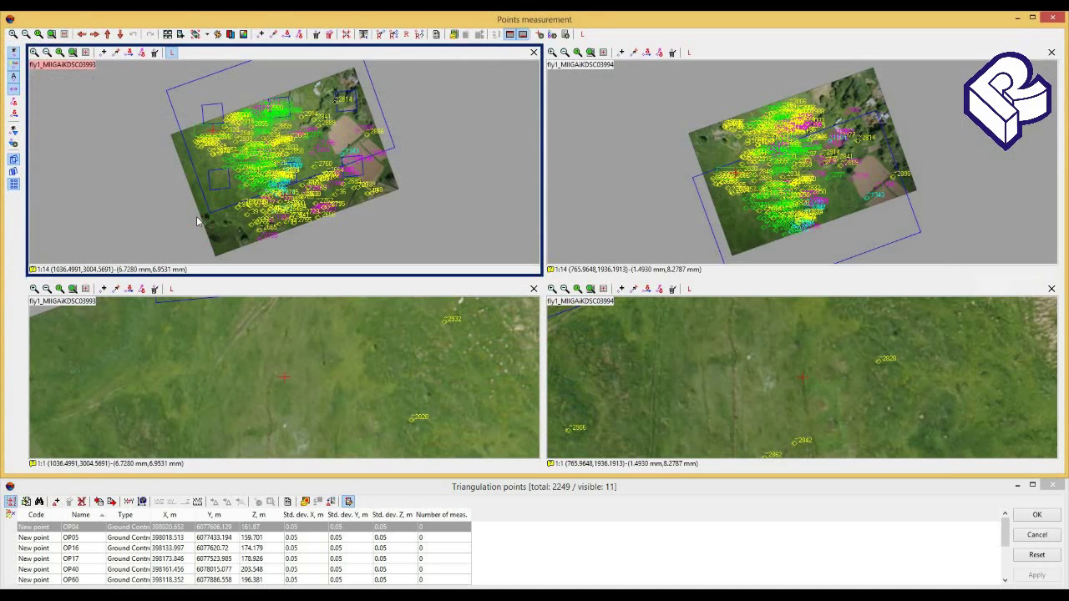
{"action": "left_click_drag", "start_coordinate": [392, 396], "coordinate": [344, 338]}
{"action": "left_click_drag", "start_coordinate": [401, 362], "coordinate": [354, 370]}
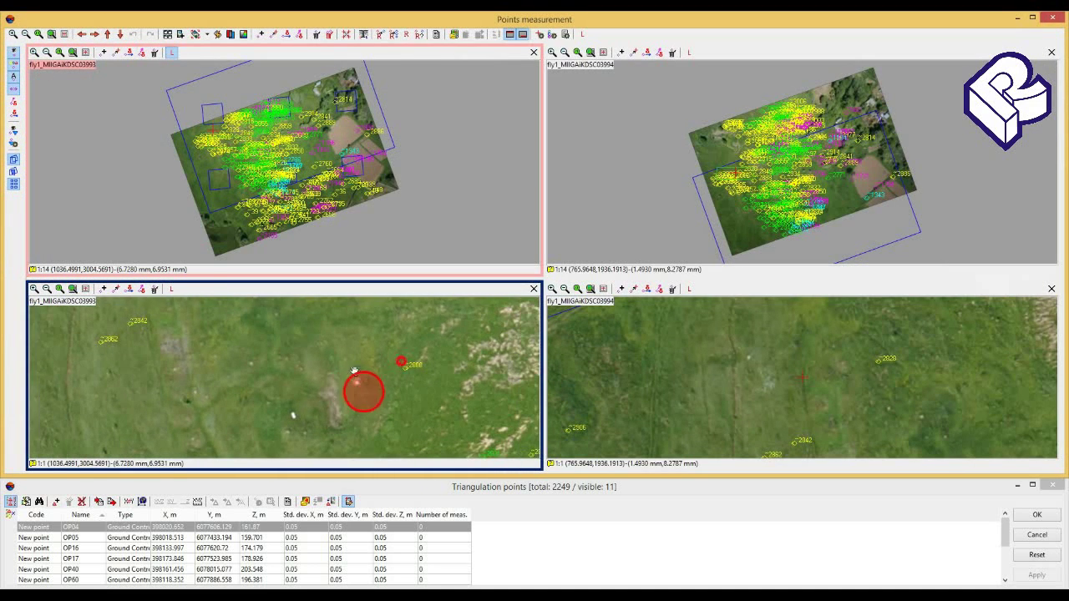
{"action": "scroll", "coordinate": [355, 382], "scroll_direction": "up", "scroll_amount": 3}
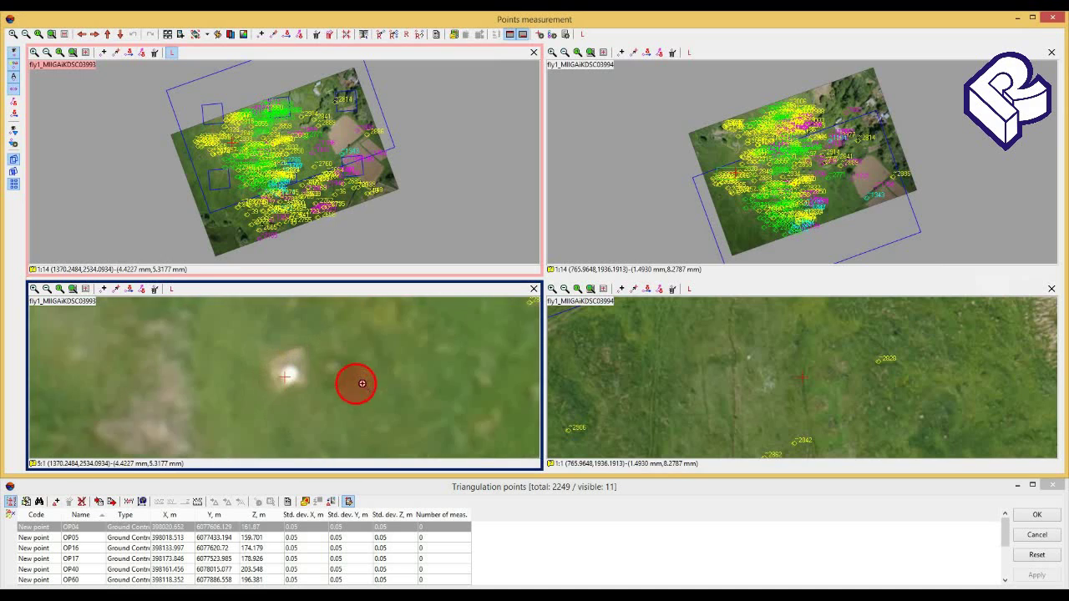
{"action": "left_click", "coordinate": [290, 373]}
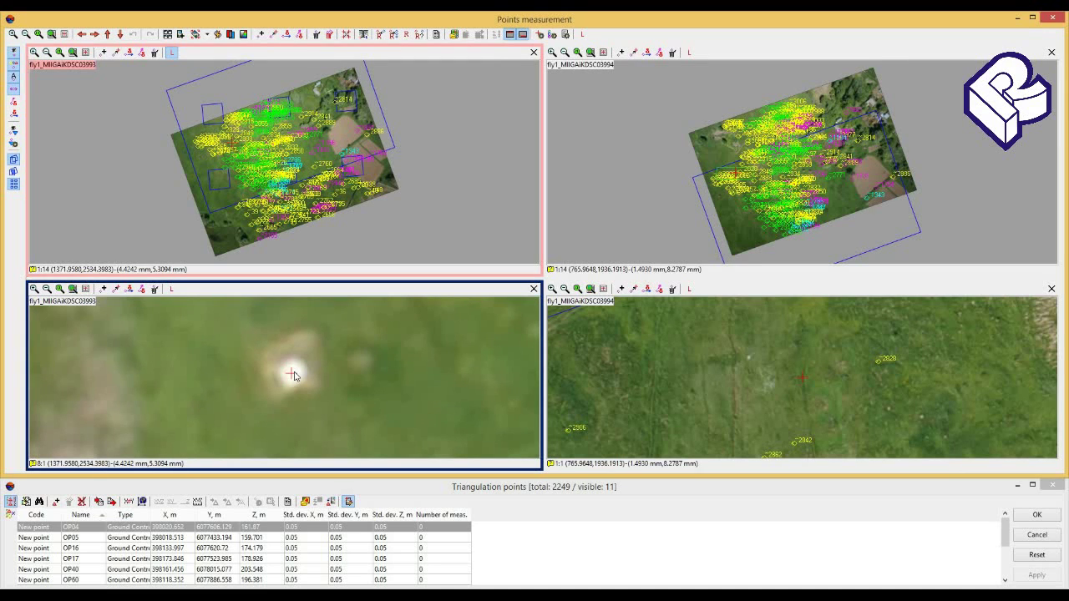
{"action": "key", "text": "Insert"}
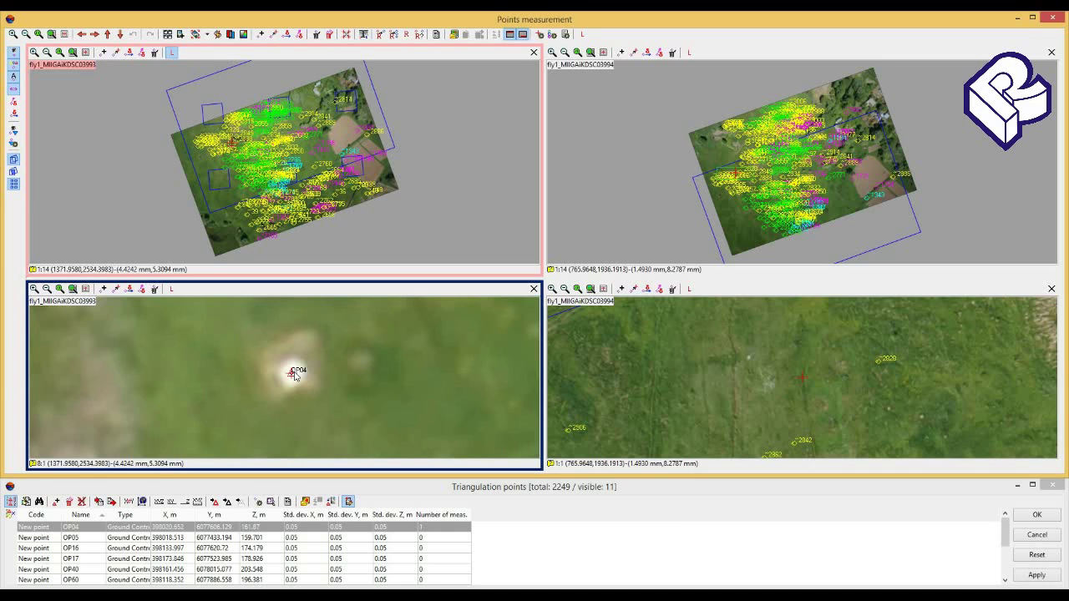
- Transfer OP04 by correlation from fly1_MIIGAiKDSC03993, set as the left image, to the same mark in fly1_MIIGAiKDSC03994, and save the measurements
{"action": "left_click", "coordinate": [173, 290]}
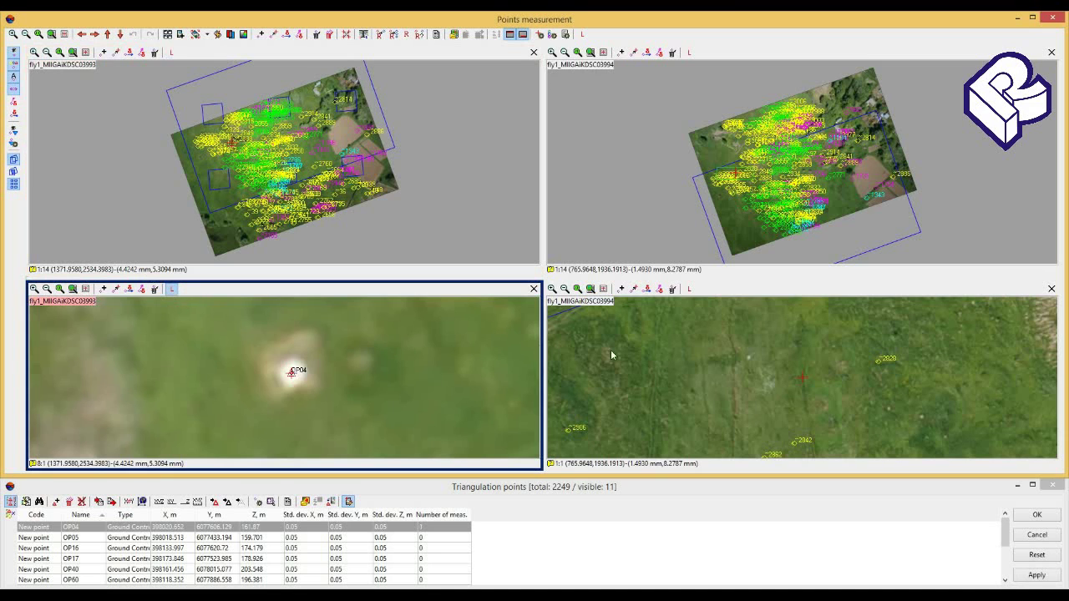
{"action": "left_click", "coordinate": [850, 395]}
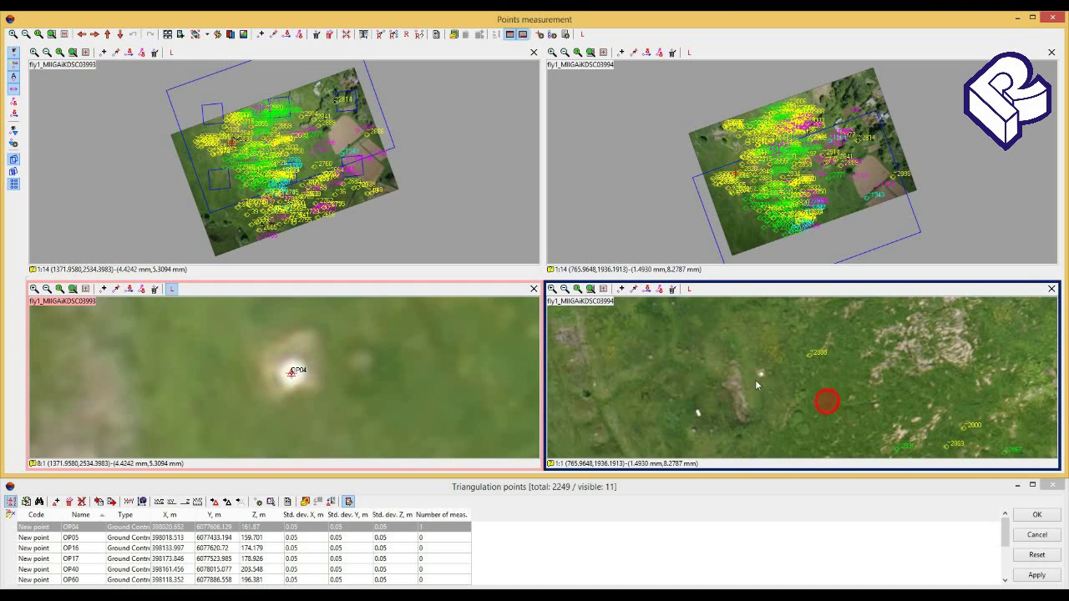
{"action": "left_click", "coordinate": [757, 377]}
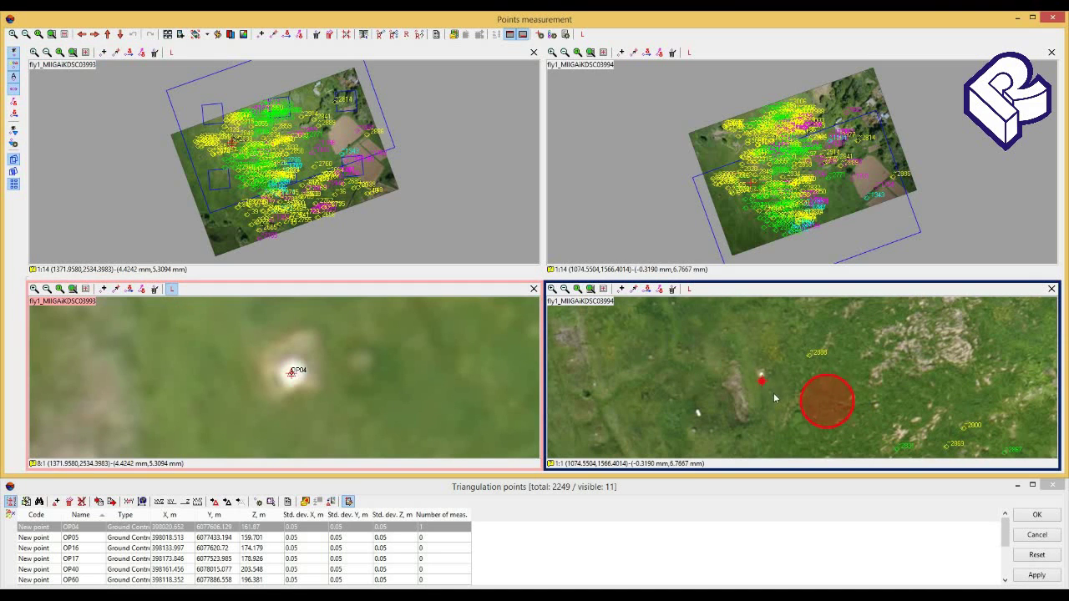
{"action": "left_click", "coordinate": [393, 35]}
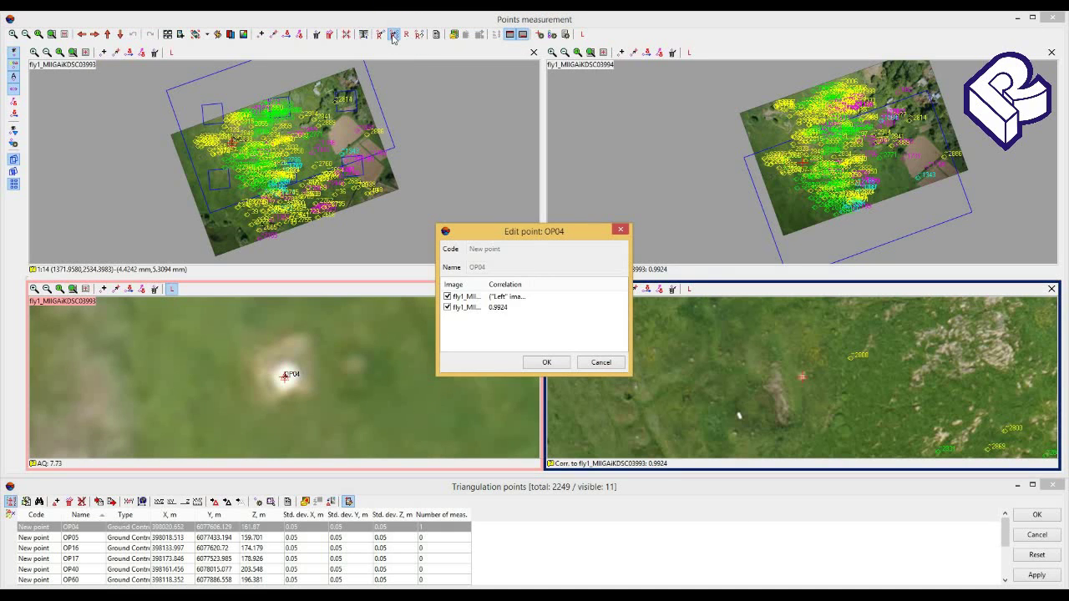
{"action": "left_click", "coordinate": [543, 363]}
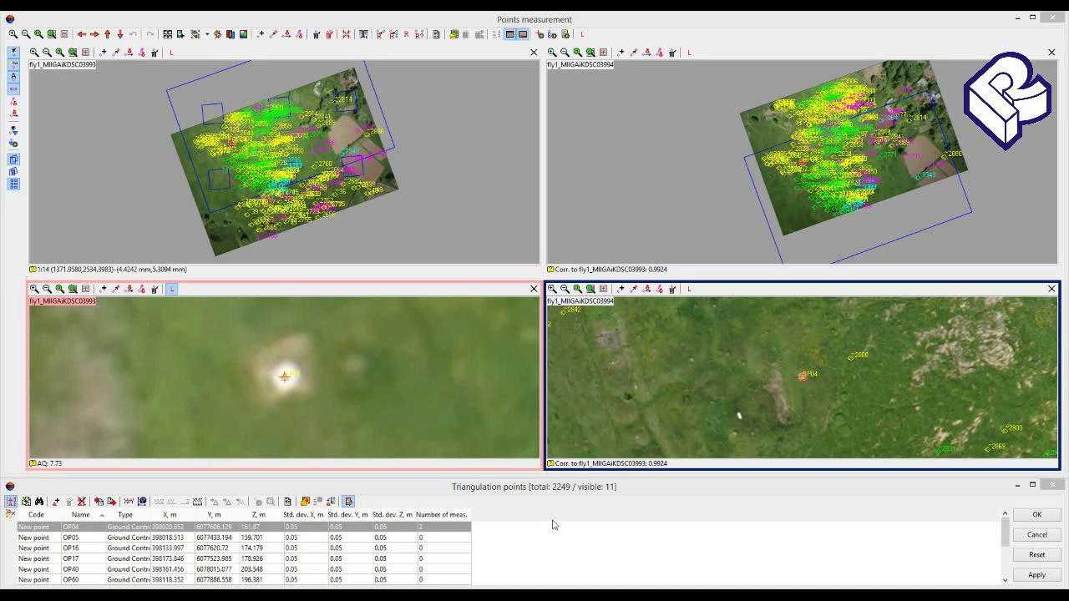
{"action": "left_click", "coordinate": [1038, 516]}
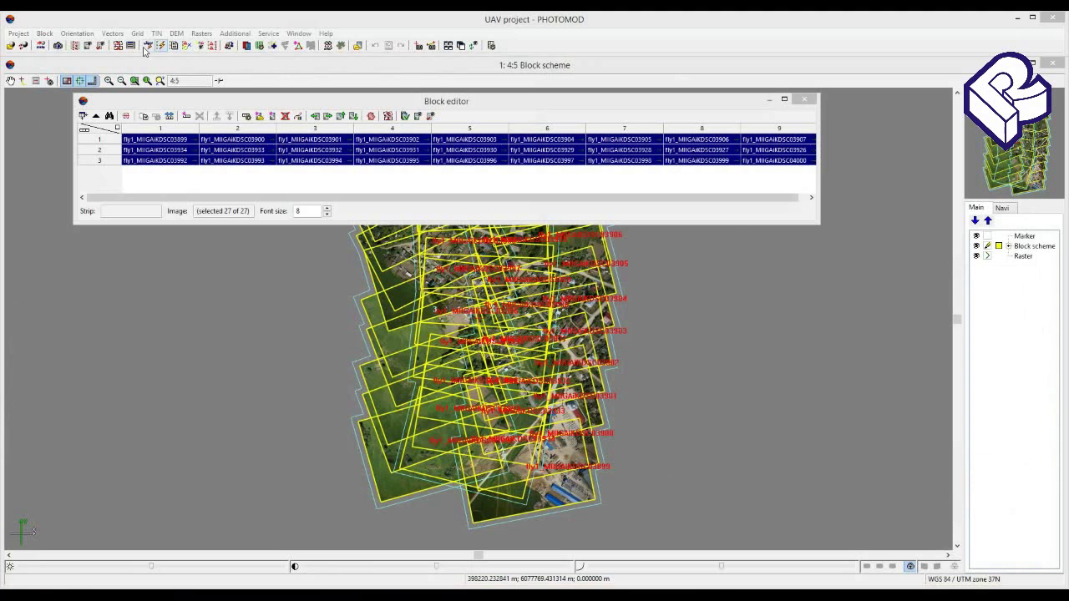
- Import point measurements from GeoScan_Seminar_GCPs.x-points, matching images by code and replacing points whose names already exist
{"action": "left_click", "coordinate": [188, 45]}
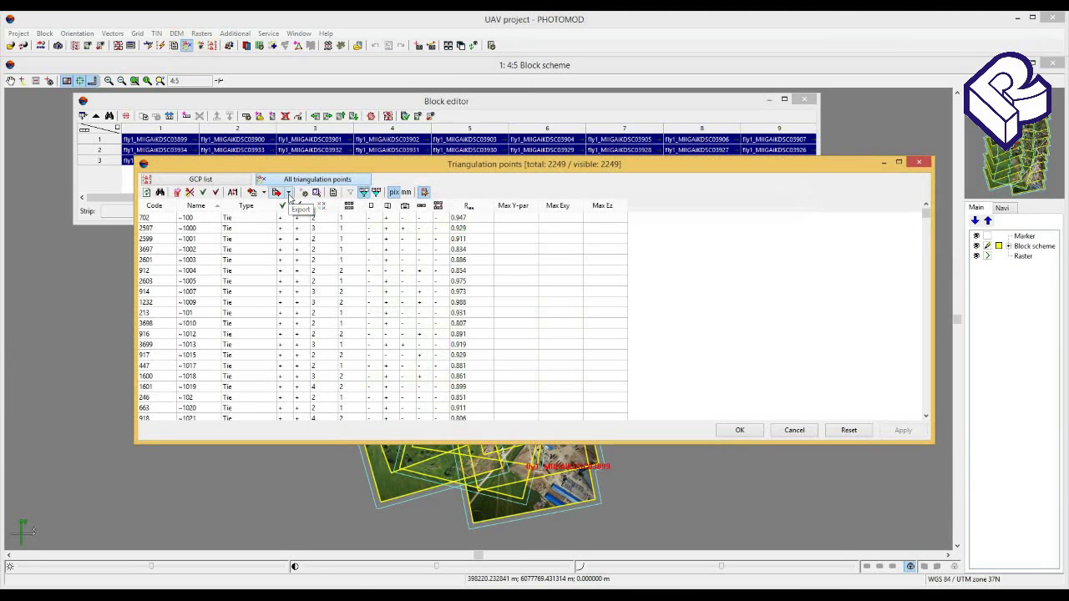
{"action": "left_click", "coordinate": [263, 193]}
{"action": "left_click", "coordinate": [267, 218]}
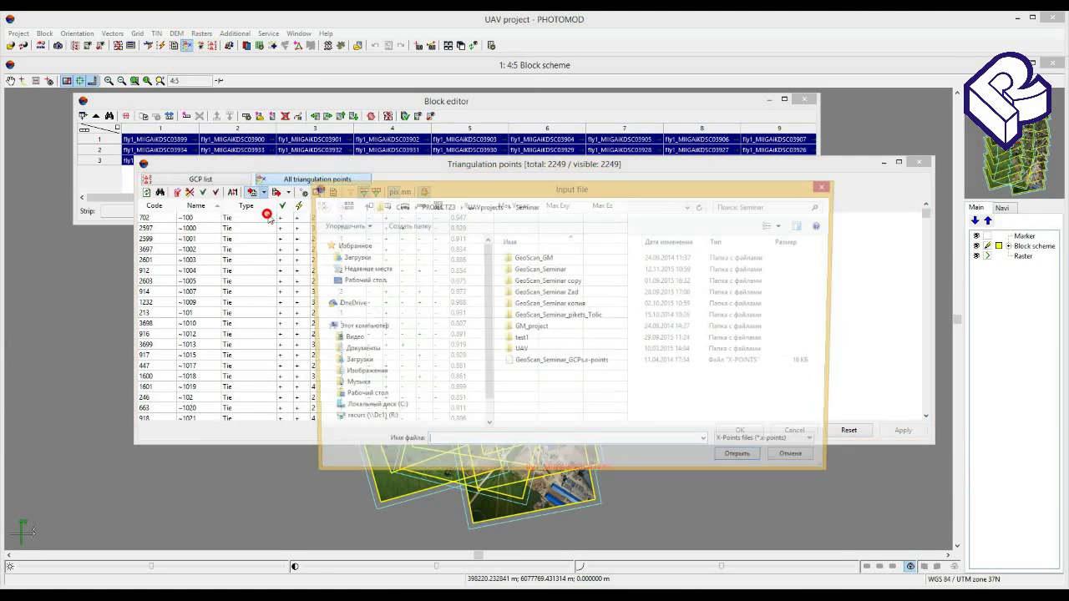
{"action": "left_click", "coordinate": [576, 364]}
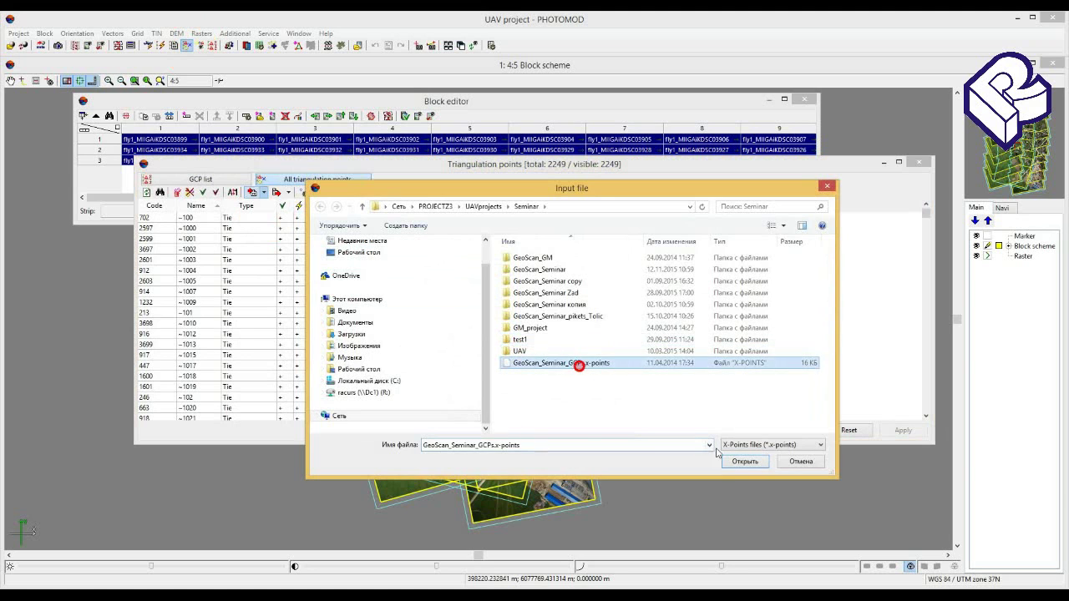
{"action": "double_click", "coordinate": [576, 364]}
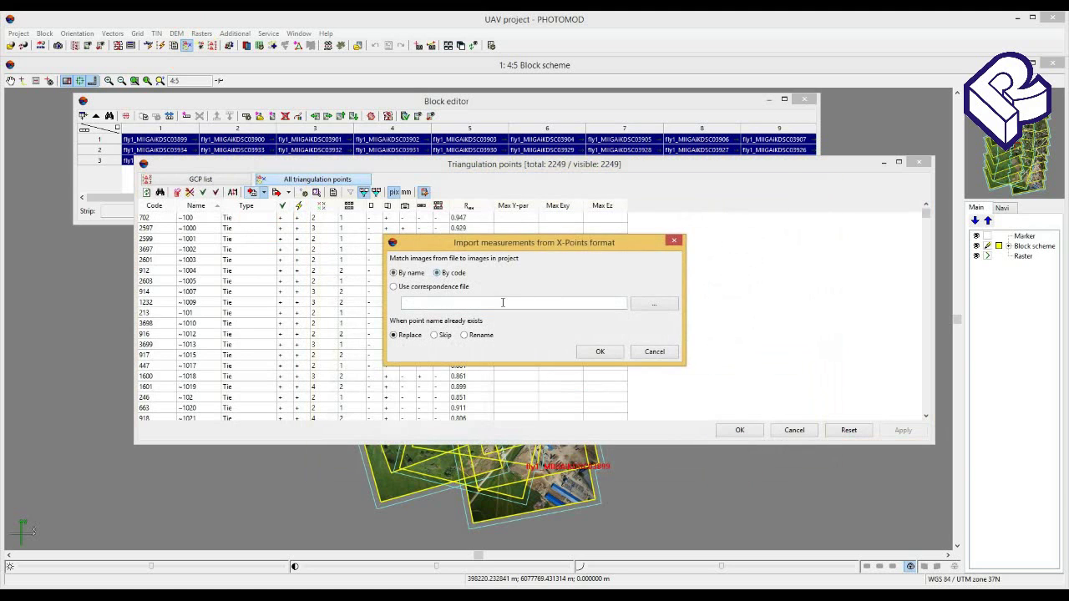
{"action": "left_click", "coordinate": [438, 273]}
{"action": "left_click", "coordinate": [600, 351]}
{"action": "left_click", "coordinate": [534, 393]}
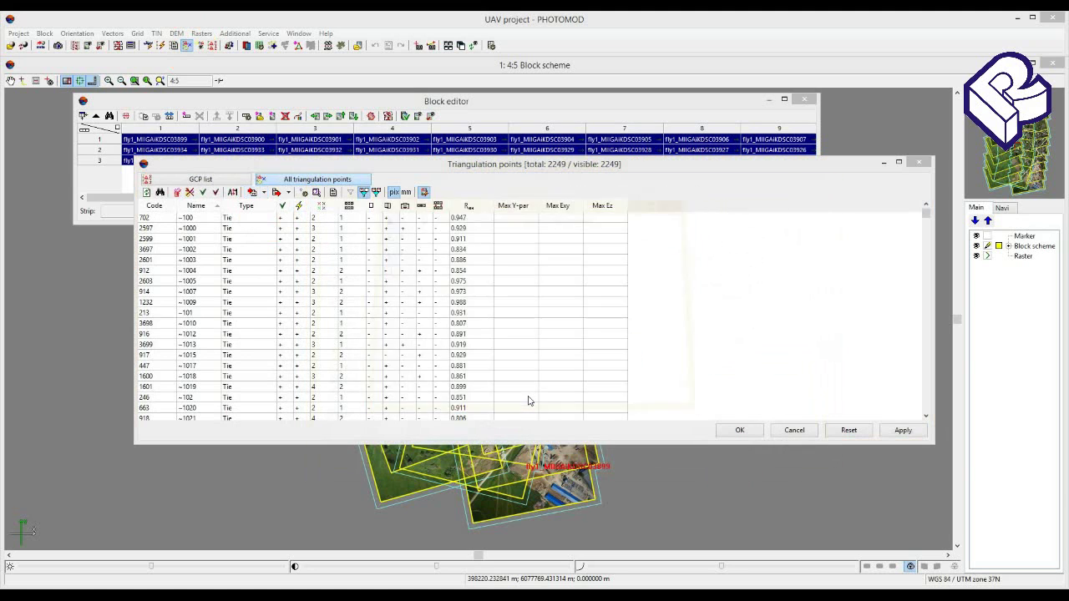
- Check the number of measurements in the GCP list, apply the imported measurements and close the triangulation points
{"action": "left_click", "coordinate": [219, 178]}
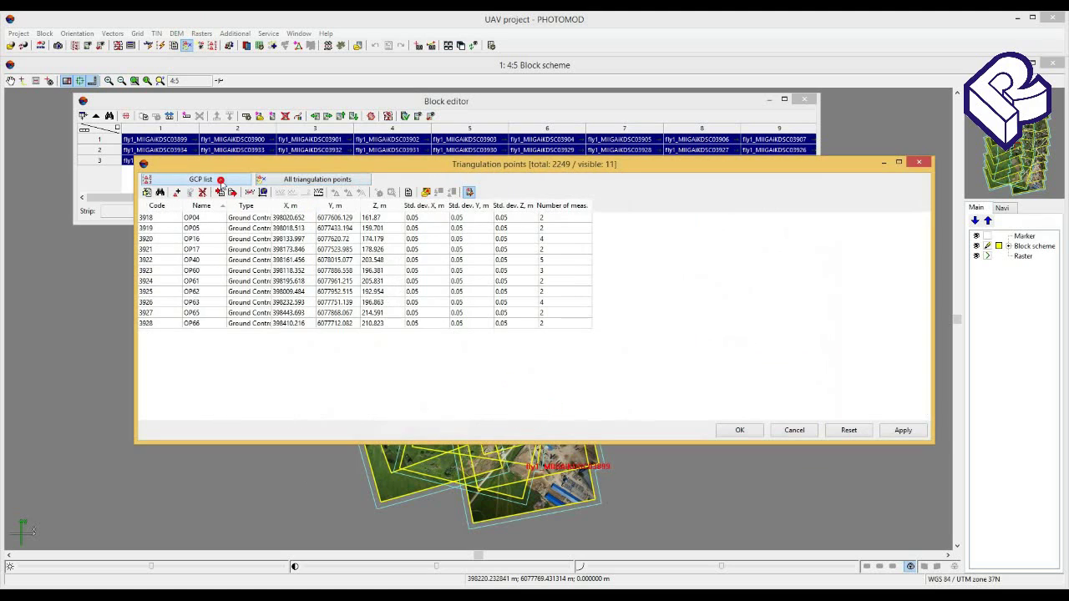
{"action": "left_click", "coordinate": [904, 431]}
{"action": "left_click", "coordinate": [739, 430]}
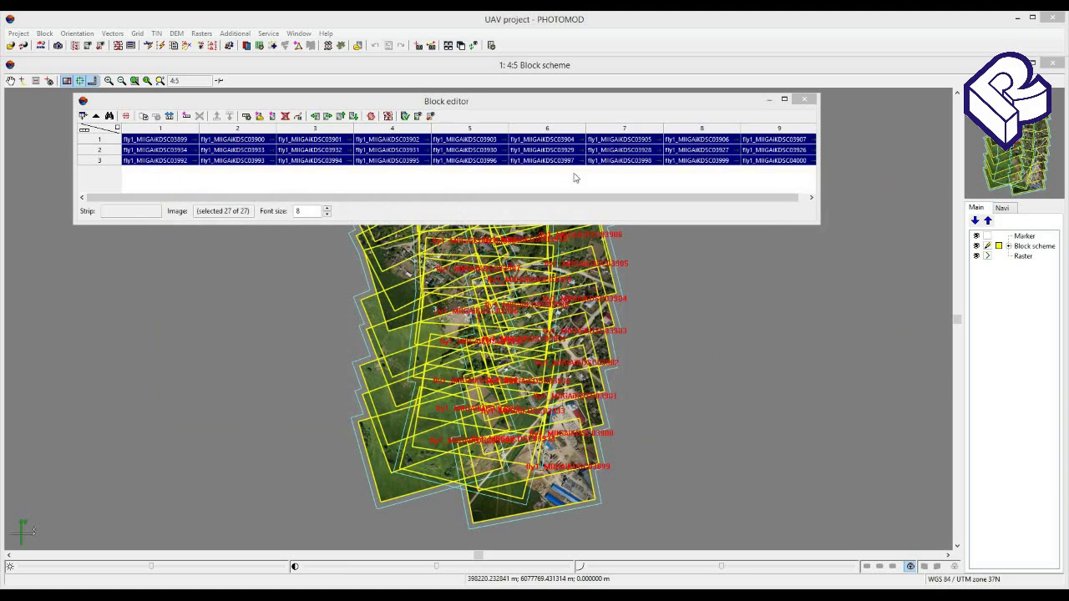
- Lay out the block by ties with adjustment results excluded, and close the block layout settings
{"action": "left_click", "coordinate": [118, 45]}
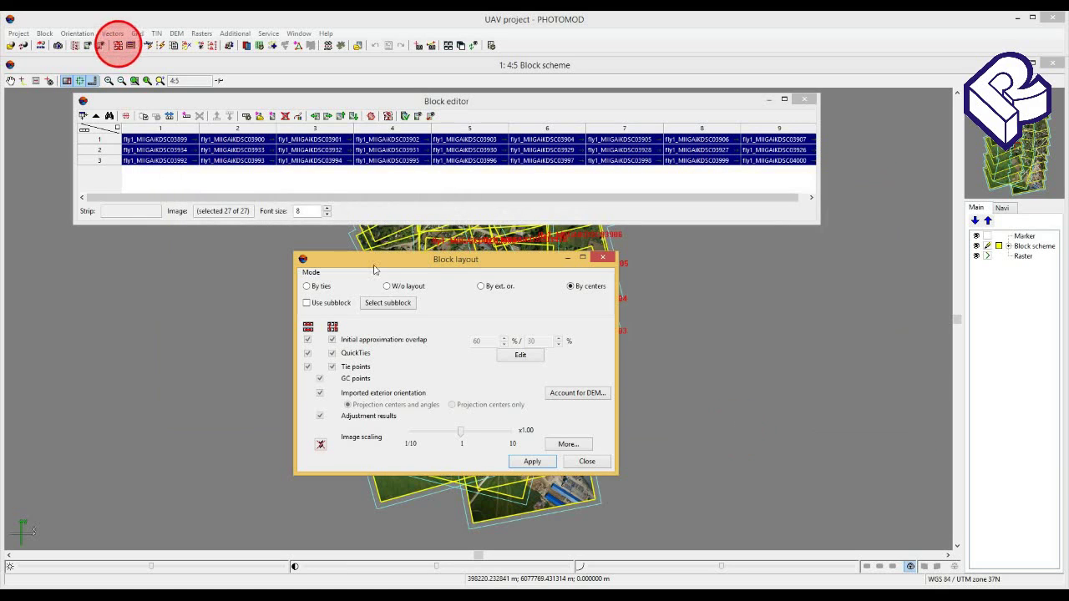
{"action": "left_click_drag", "start_coordinate": [377, 263], "coordinate": [540, 231]}
{"action": "left_click", "coordinate": [471, 256]}
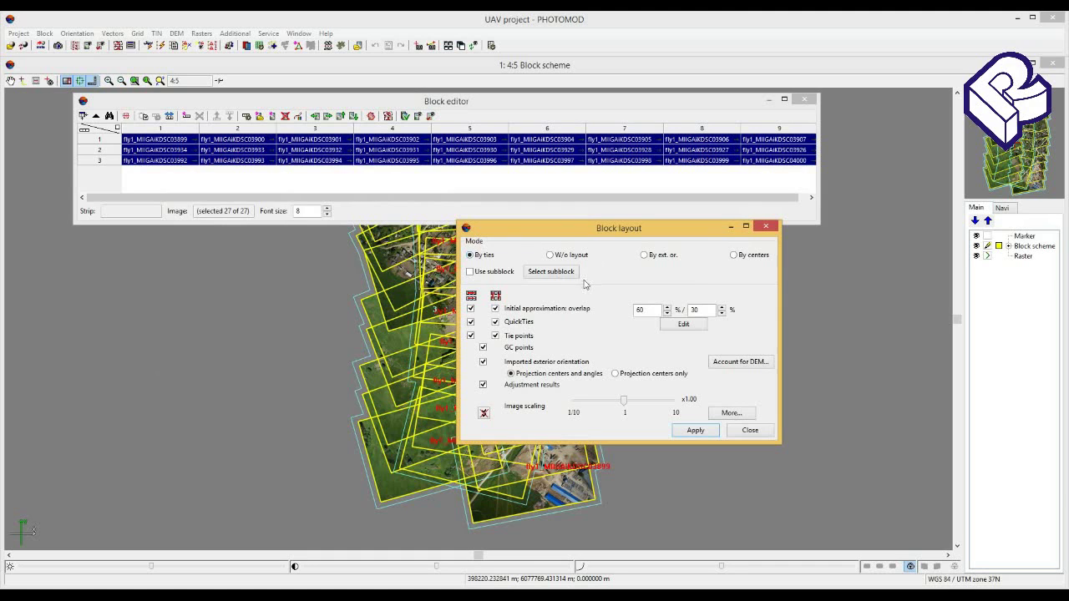
{"action": "left_click", "coordinate": [483, 385]}
{"action": "left_click", "coordinate": [695, 431]}
{"action": "mouse_move", "coordinate": [773, 284]}
{"action": "left_mouse_down"}
{"action": "mouse_move", "coordinate": [795, 375]}
{"action": "mouse_move", "coordinate": [782, 278]}
{"action": "left_mouse_up"}
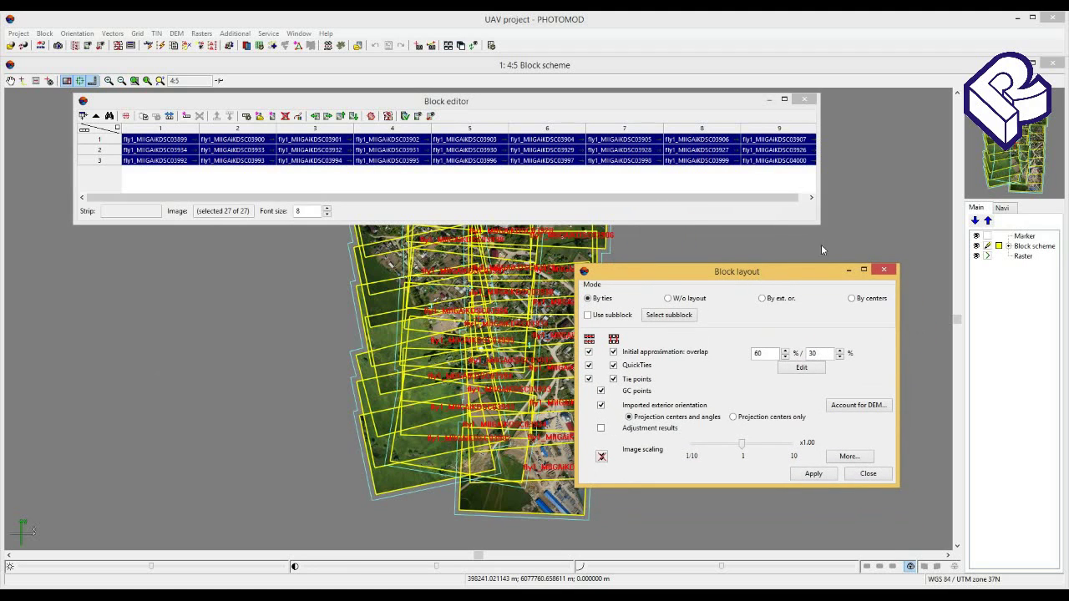
{"action": "left_click", "coordinate": [885, 274]}
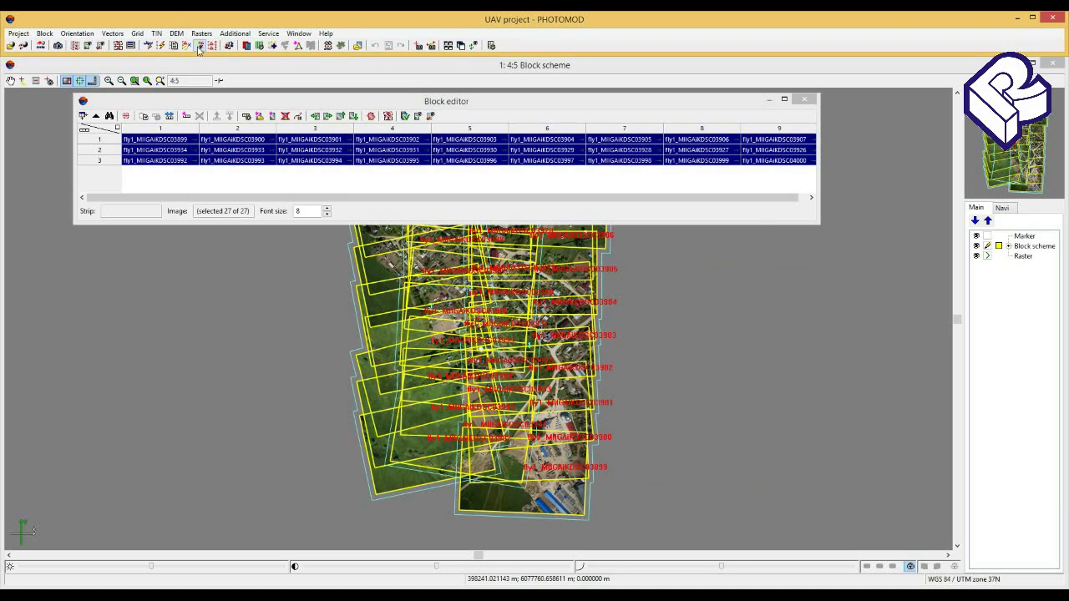
- Start block adjustment, close the block editor, and set the approximation computing method to by block scheme
{"action": "left_click", "coordinate": [229, 46]}
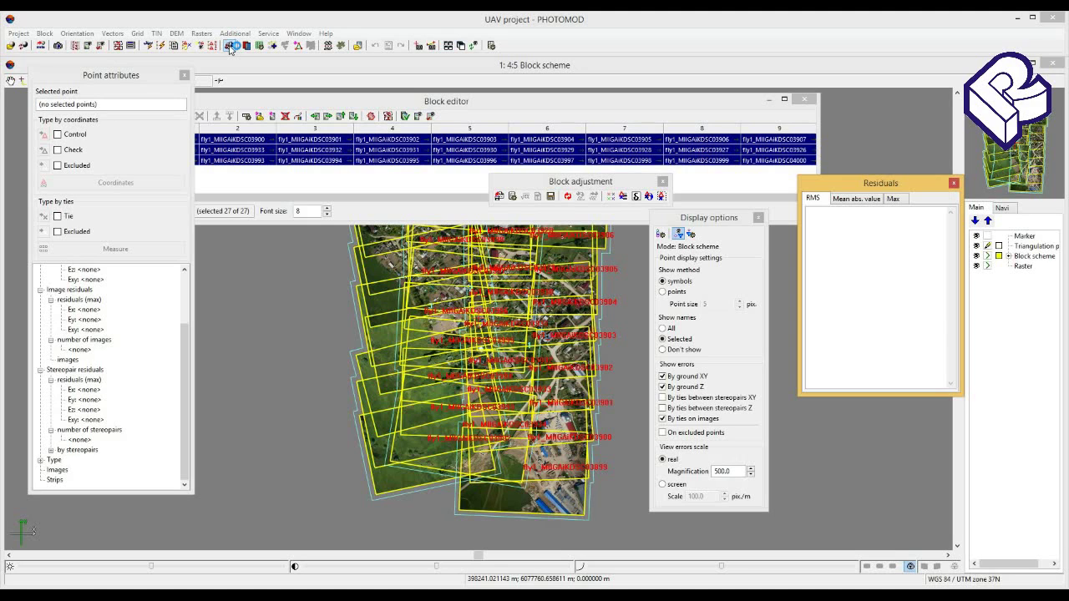
{"action": "left_click_drag", "start_coordinate": [533, 182], "coordinate": [452, 95]}
{"action": "left_click", "coordinate": [804, 100]}
{"action": "left_click", "coordinate": [408, 108]}
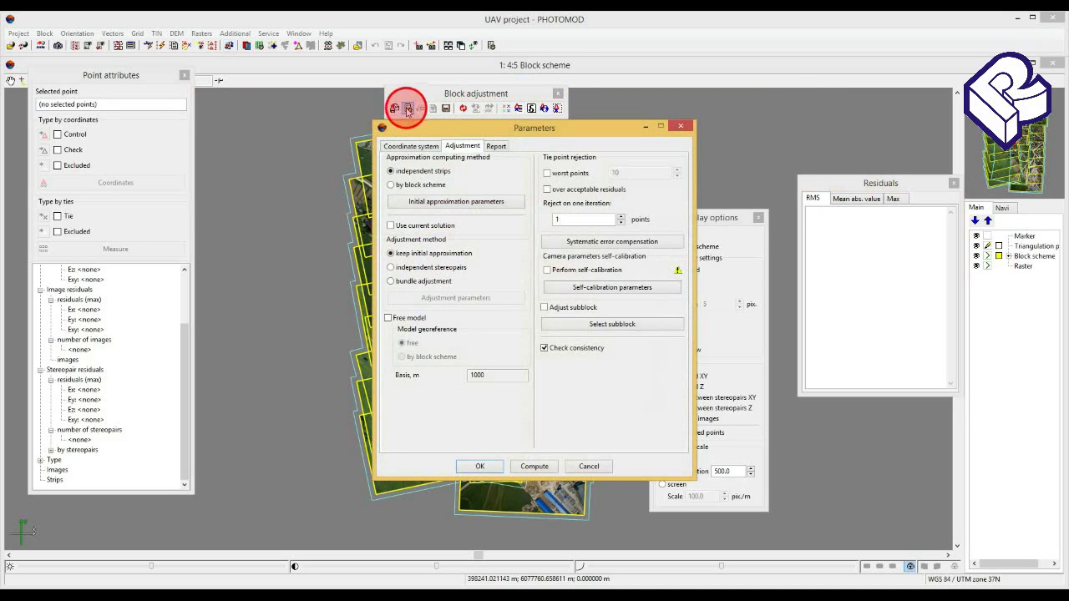
{"action": "left_click", "coordinate": [452, 142]}
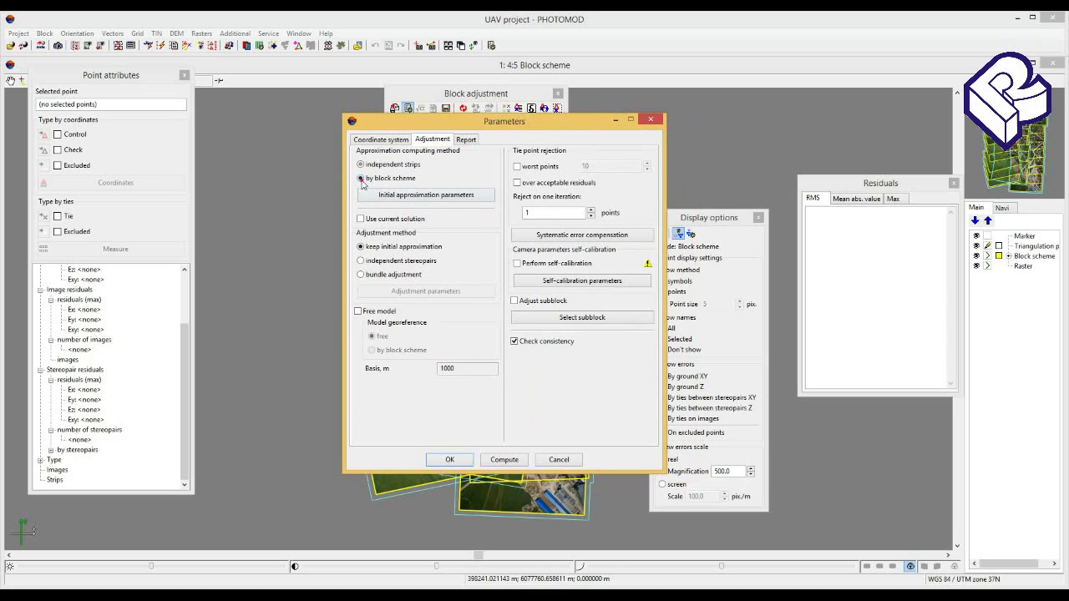
{"action": "left_click", "coordinate": [361, 179]}
- Turn off exterior orientation angles and direct georeferencing in the initial approximation parameters
{"action": "left_click", "coordinate": [443, 194]}
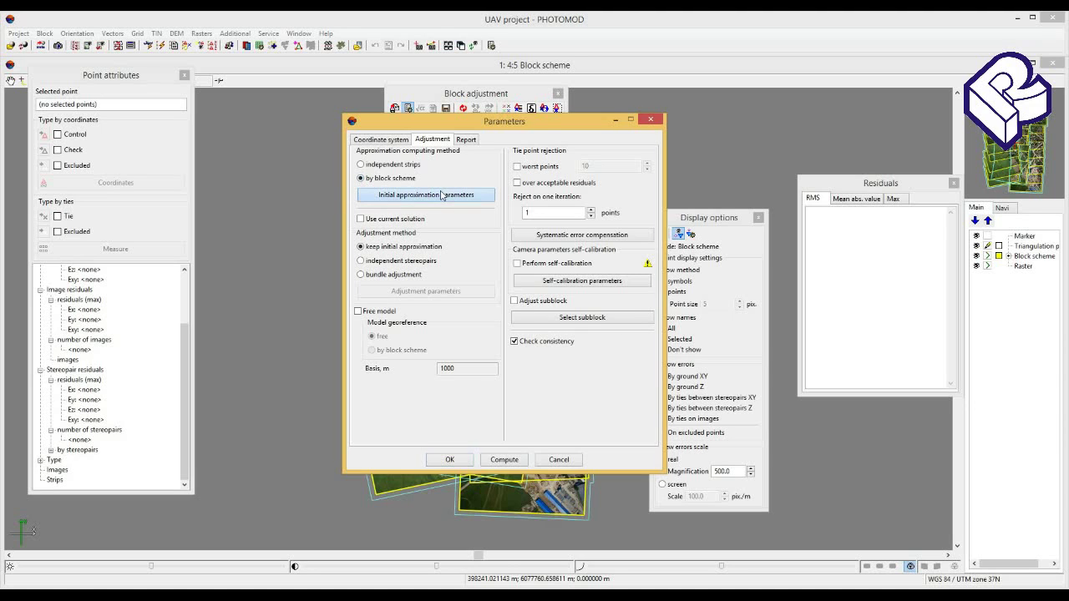
{"action": "left_click_drag", "start_coordinate": [491, 251], "coordinate": [600, 193]}
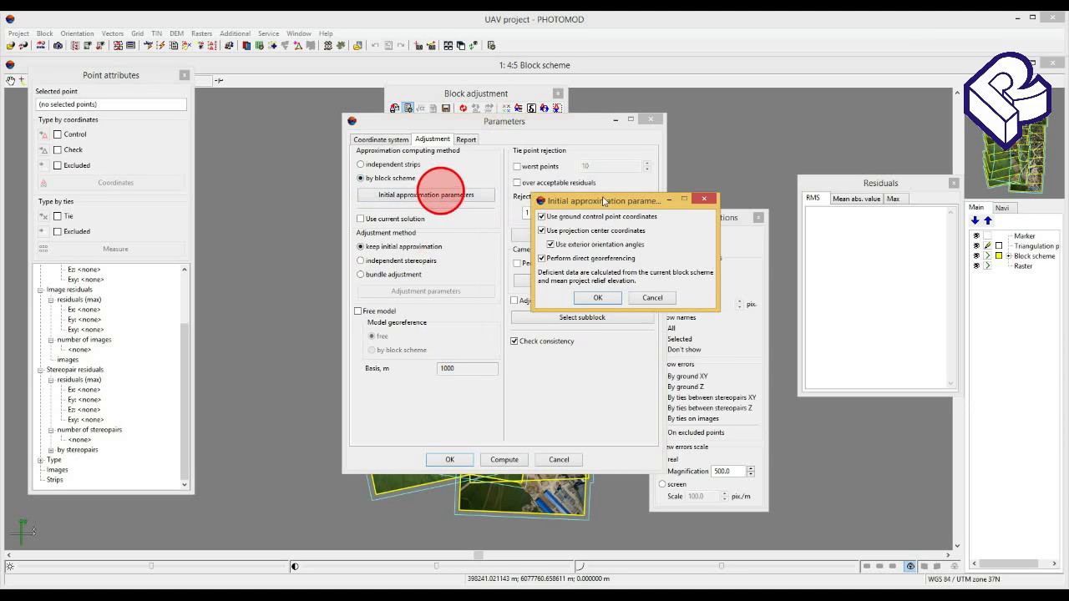
{"action": "left_click", "coordinate": [553, 242]}
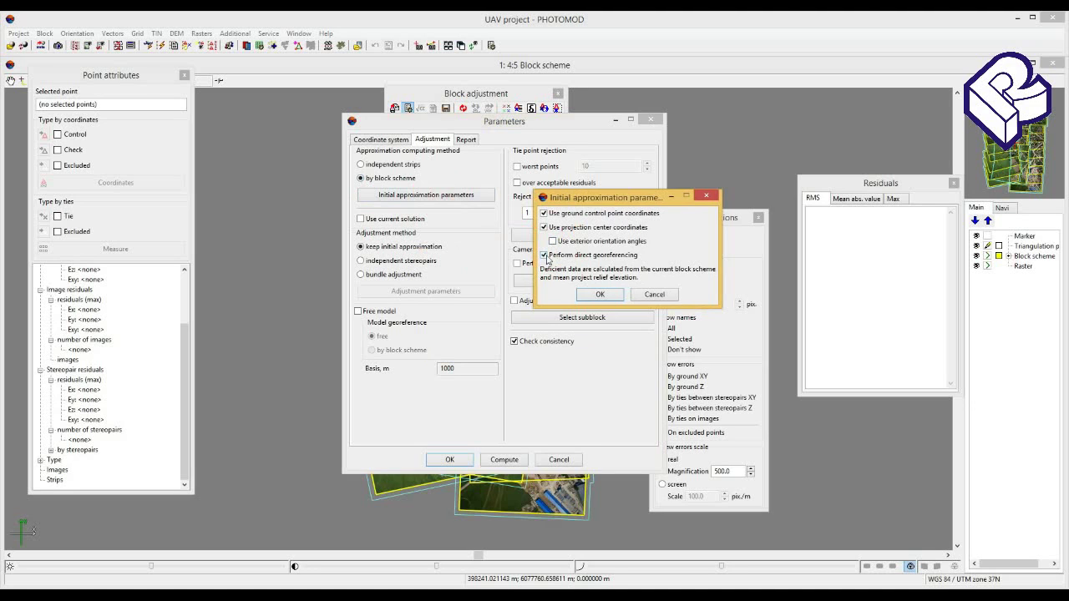
{"action": "left_click", "coordinate": [546, 258]}
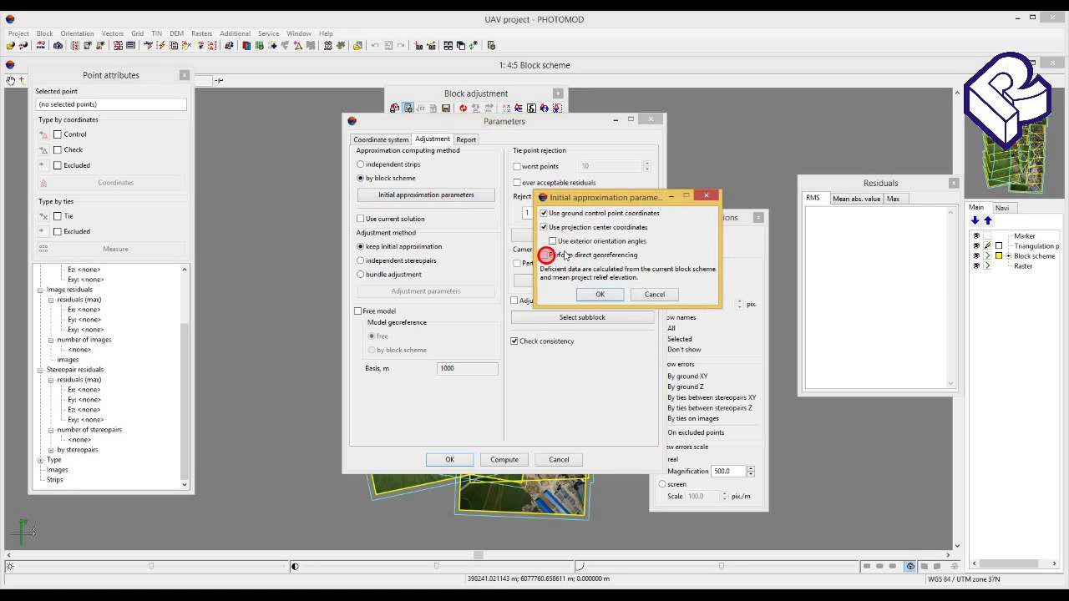
{"action": "left_click", "coordinate": [600, 294]}
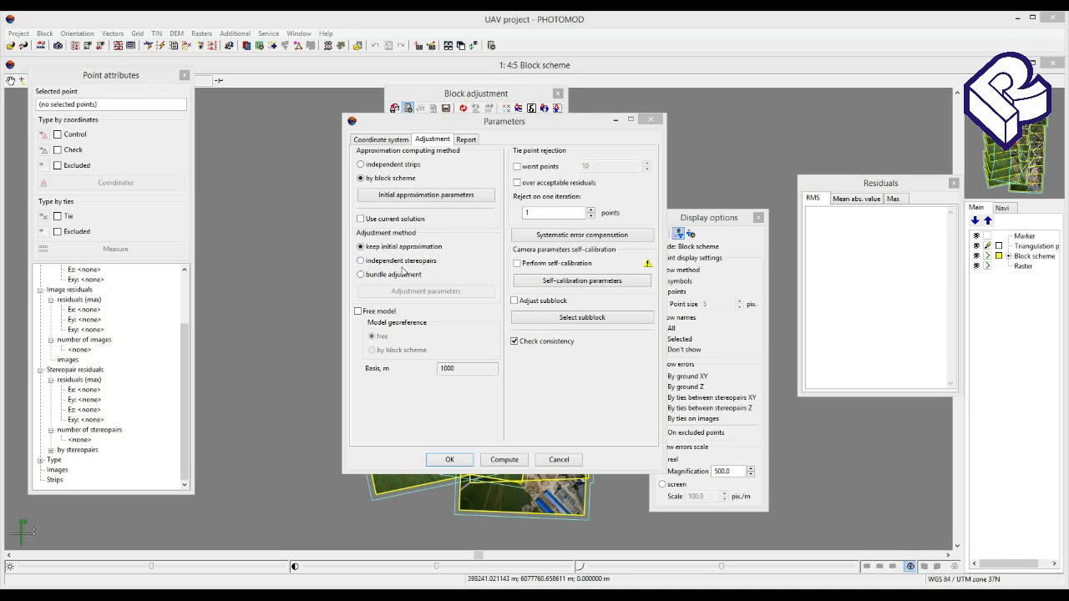
- Choose bundle adjustment as the adjustment method and turn off exterior orientation angles in its parameters
{"action": "left_click", "coordinate": [361, 274]}
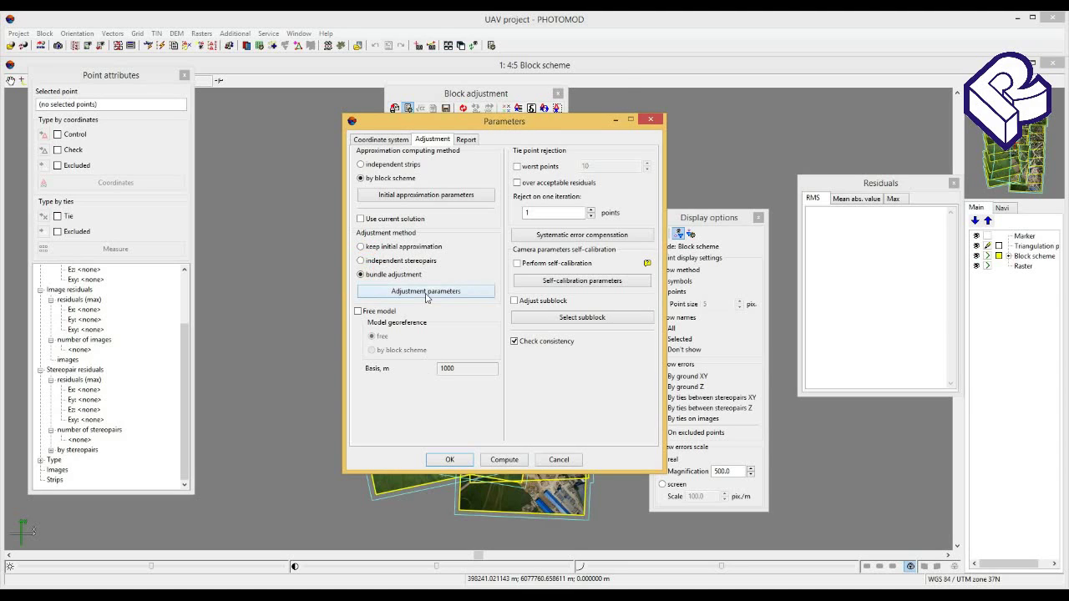
{"action": "left_click", "coordinate": [426, 293]}
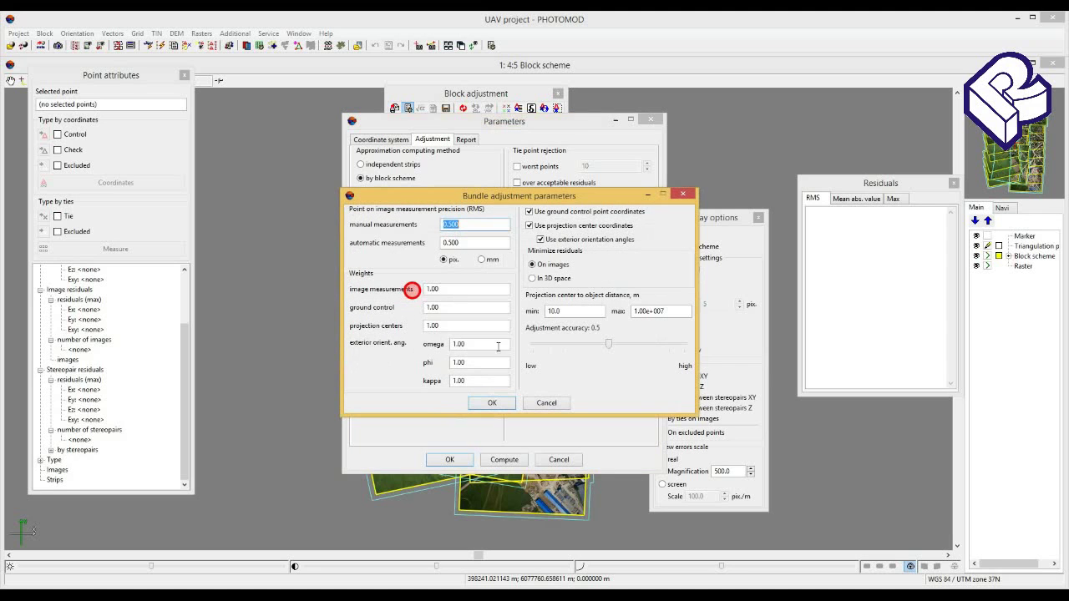
{"action": "left_click_drag", "start_coordinate": [541, 198], "coordinate": [517, 292]}
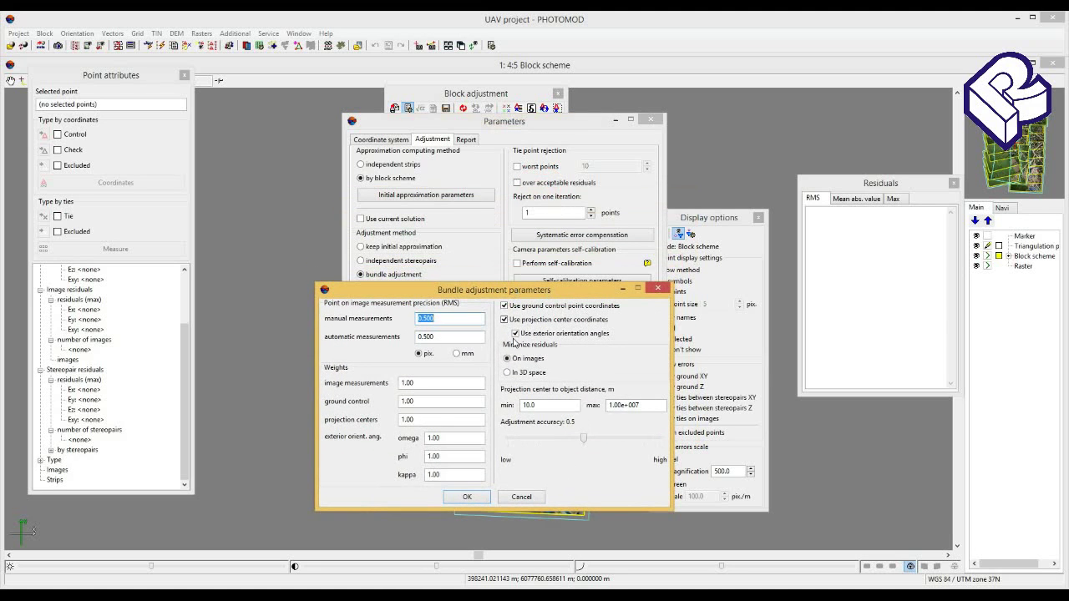
{"action": "left_click", "coordinate": [516, 333]}
{"action": "left_click", "coordinate": [473, 497]}
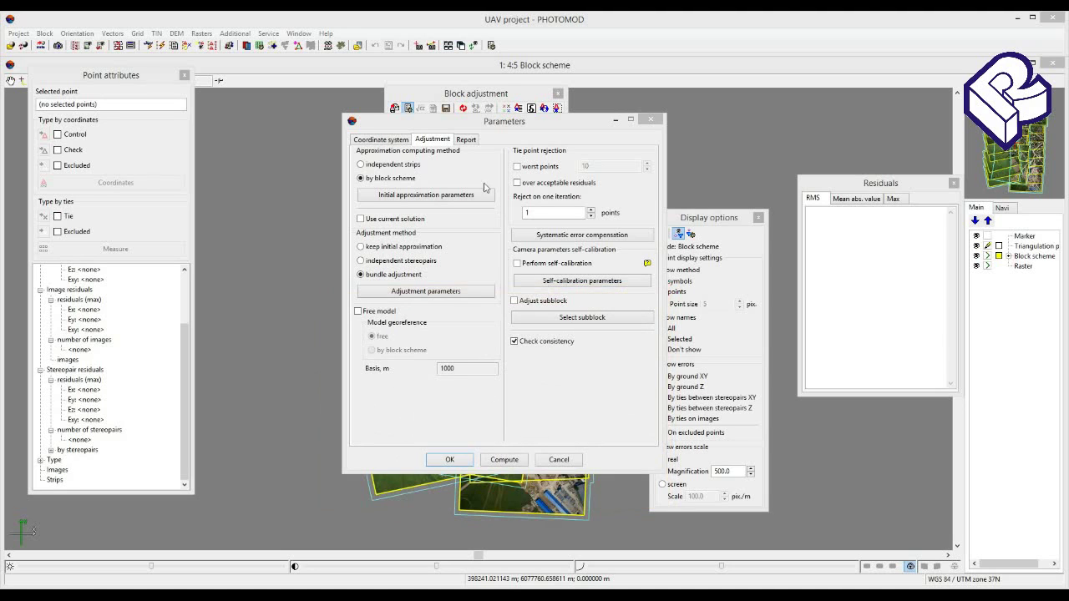
- Set the acceptable Z residual for the report to 0.33 m and compute the block adjustment
{"action": "left_click", "coordinate": [467, 141]}
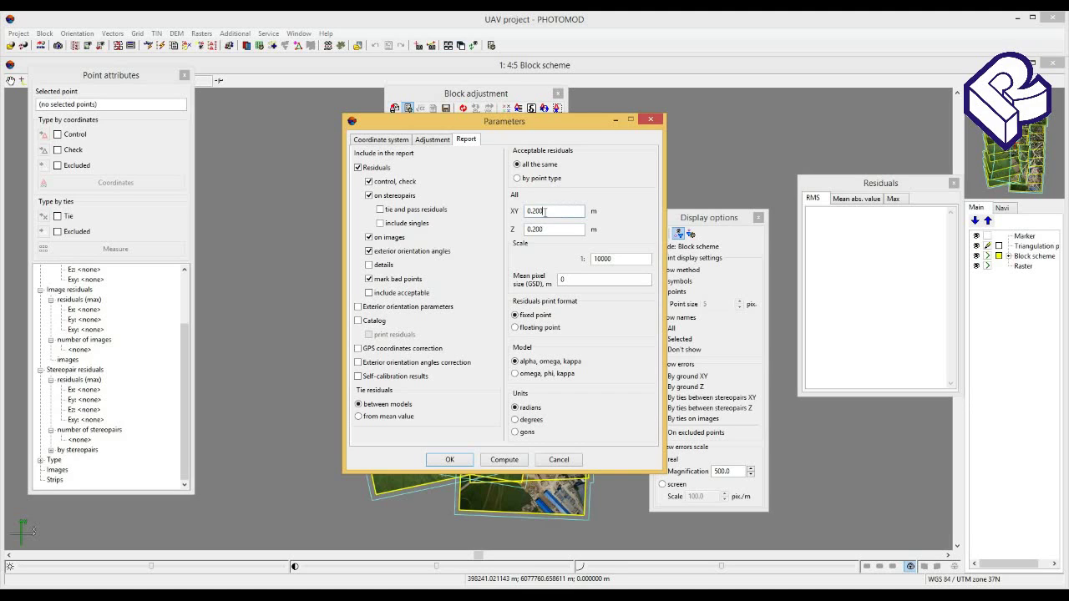
{"action": "double_click", "coordinate": [555, 212]}
{"action": "double_click", "coordinate": [536, 230]}
{"action": "type", "text": "33"}
{"action": "left_click_drag", "start_coordinate": [560, 123], "coordinate": [555, 100]}
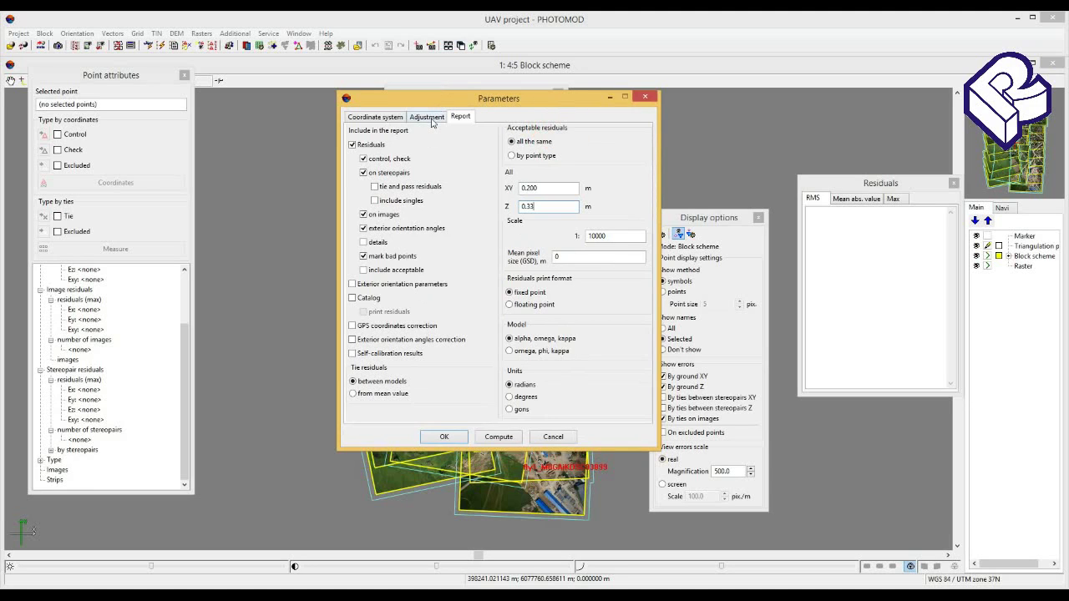
{"action": "left_click", "coordinate": [499, 437]}
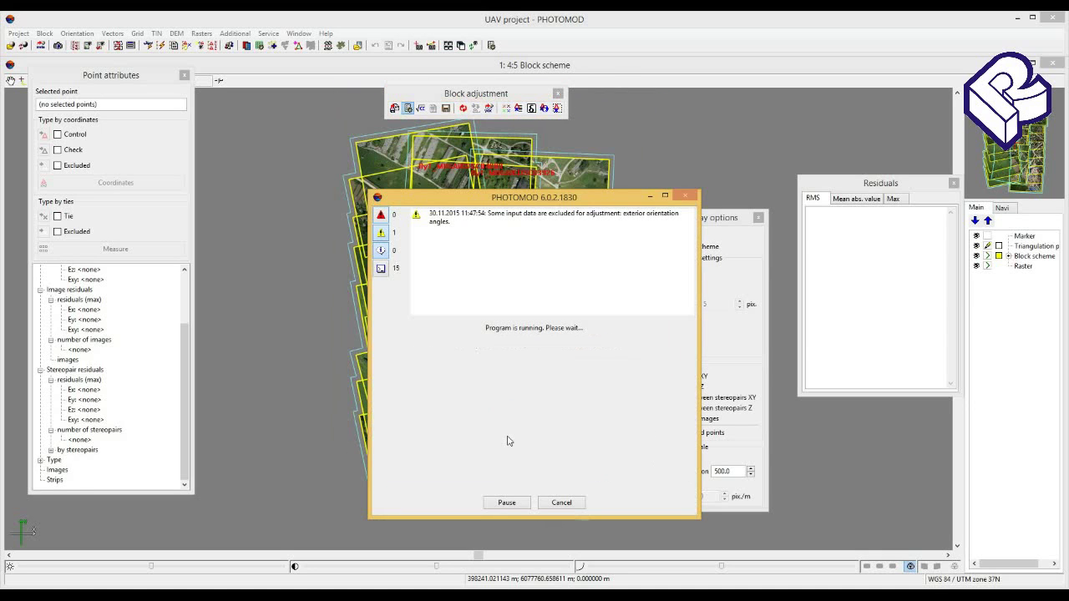
{"action": "left_click", "coordinate": [534, 502]}
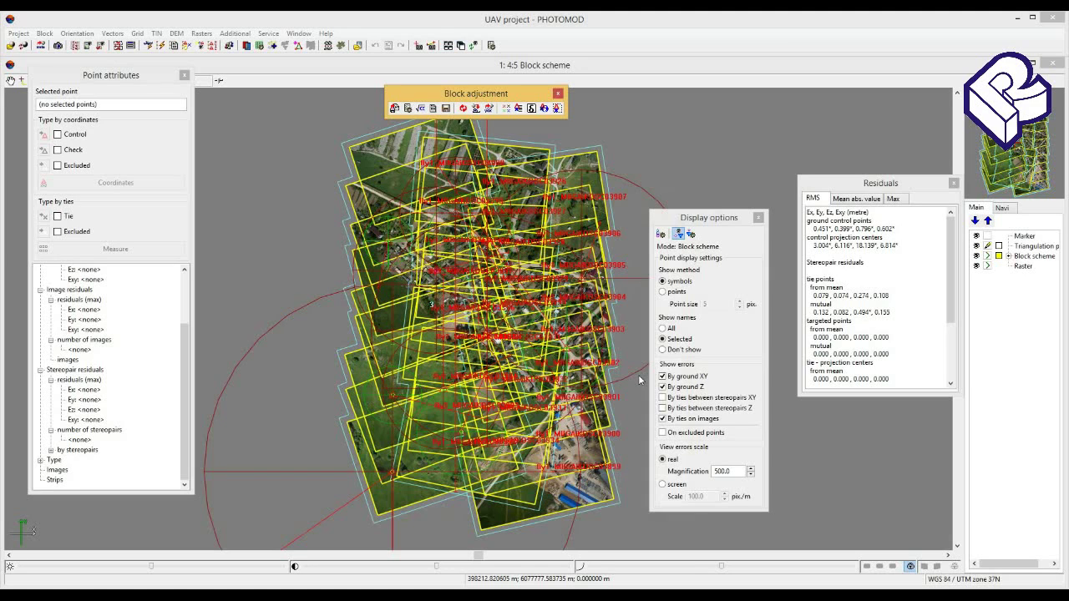
- Filter the displayed points to those over acceptable residuals, including points without coordinates and leaving out ground control, check and excluded points
{"action": "left_click", "coordinate": [692, 234]}
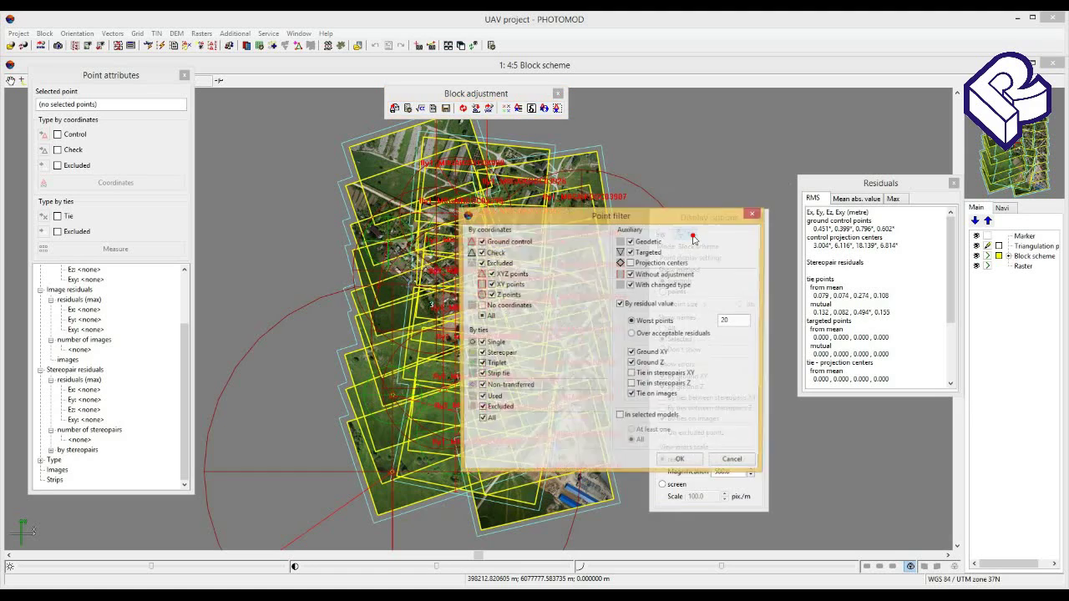
{"action": "left_click_drag", "start_coordinate": [661, 221], "coordinate": [698, 161]}
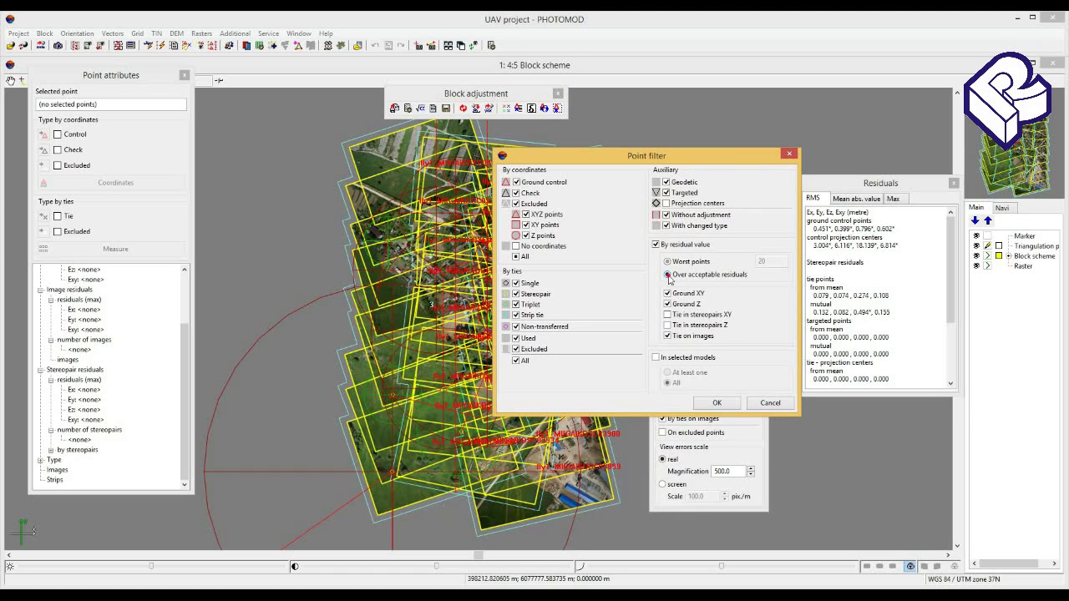
{"action": "left_click", "coordinate": [669, 277]}
{"action": "left_click", "coordinate": [515, 247]}
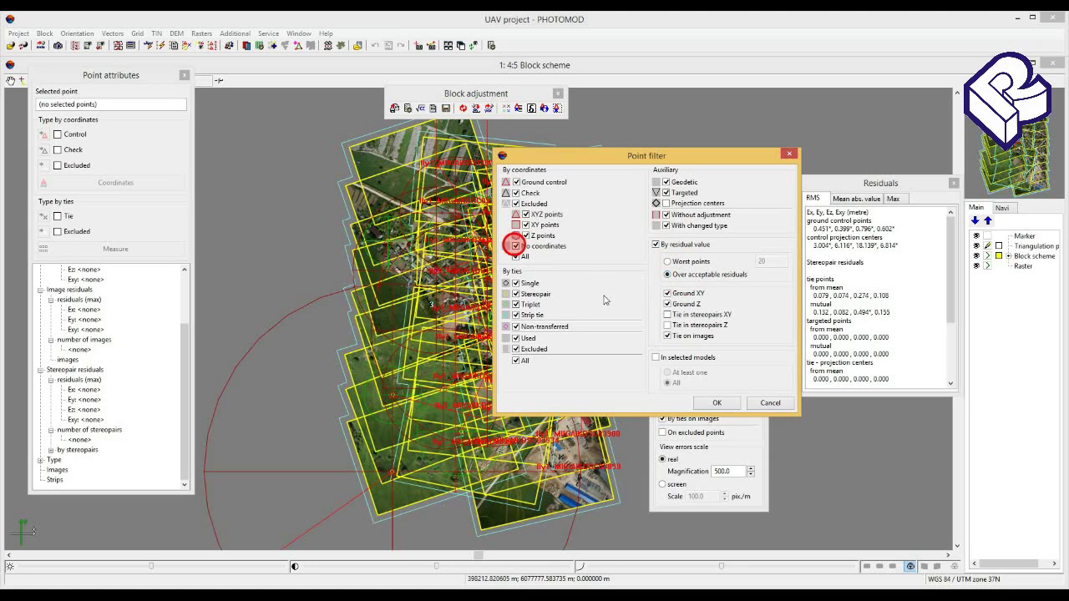
{"action": "left_click", "coordinate": [516, 182]}
{"action": "left_click", "coordinate": [516, 193]}
{"action": "left_click", "coordinate": [516, 204]}
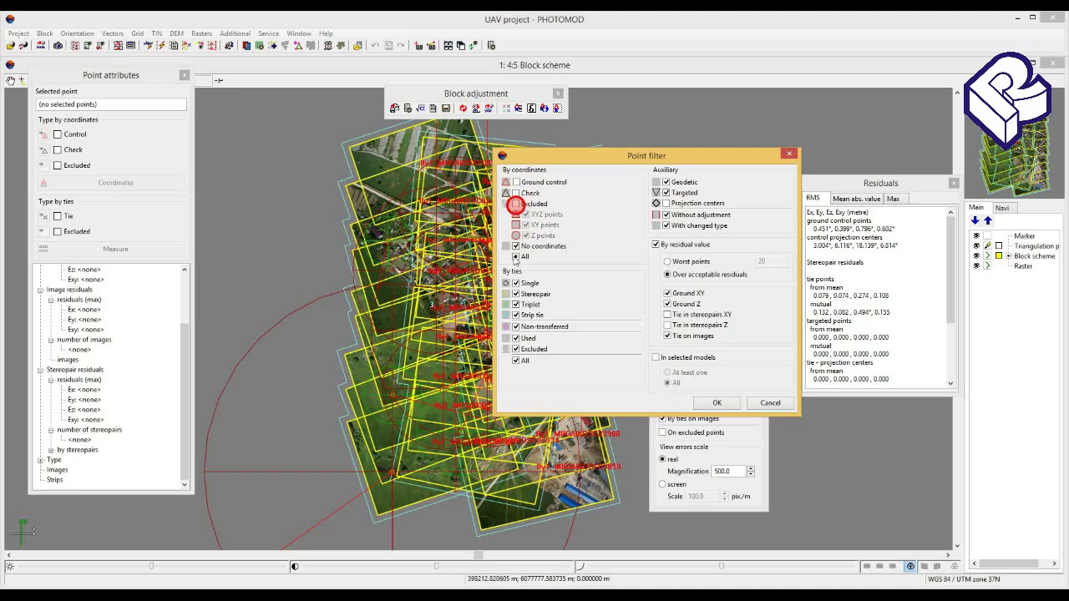
{"action": "left_click", "coordinate": [715, 404]}
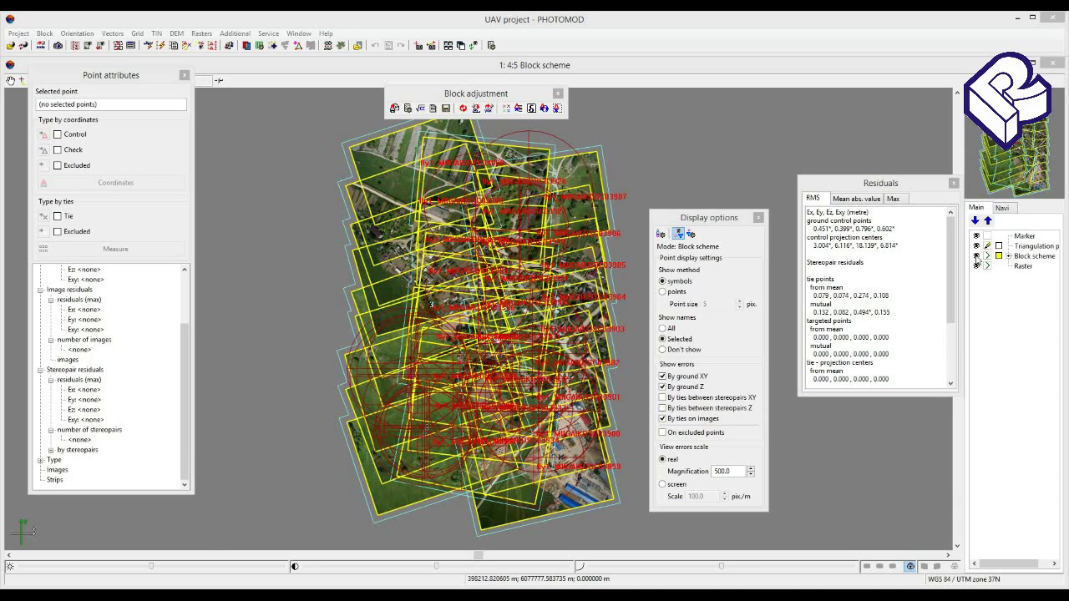
- Hide the block scheme and raster layers, select all the displayed tie points and mark them as excluded by ties
{"action": "left_click", "coordinate": [976, 255]}
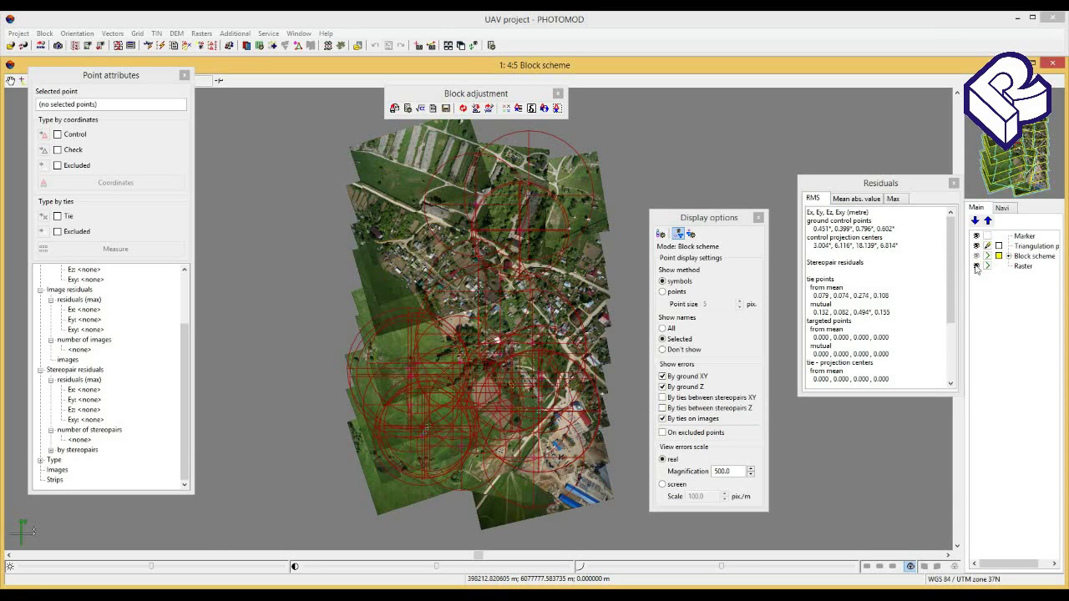
{"action": "left_click", "coordinate": [977, 266]}
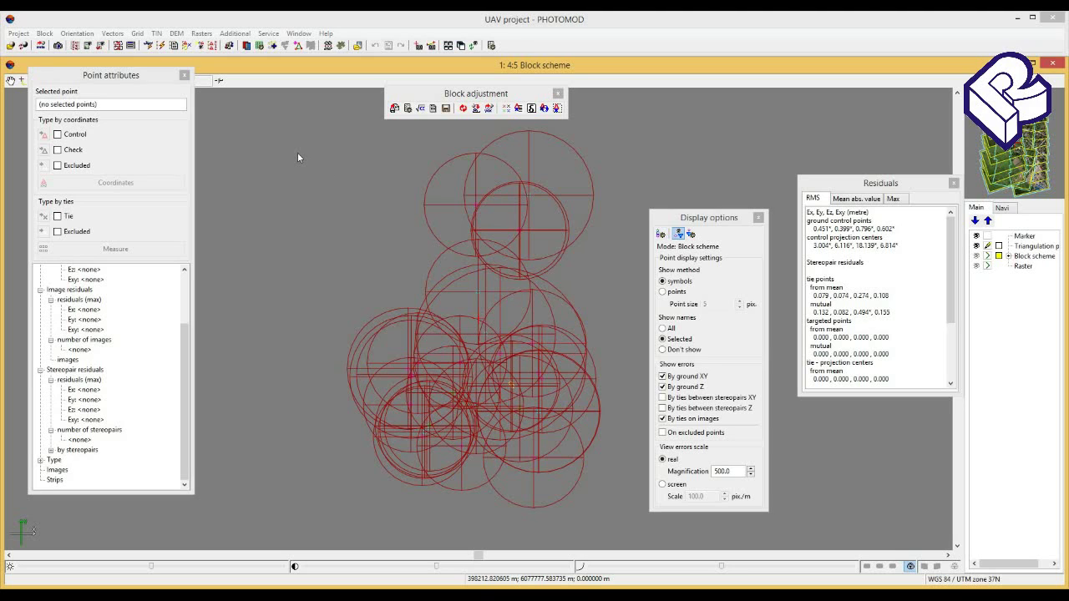
{"action": "left_click_drag", "start_coordinate": [290, 148], "coordinate": [621, 534]}
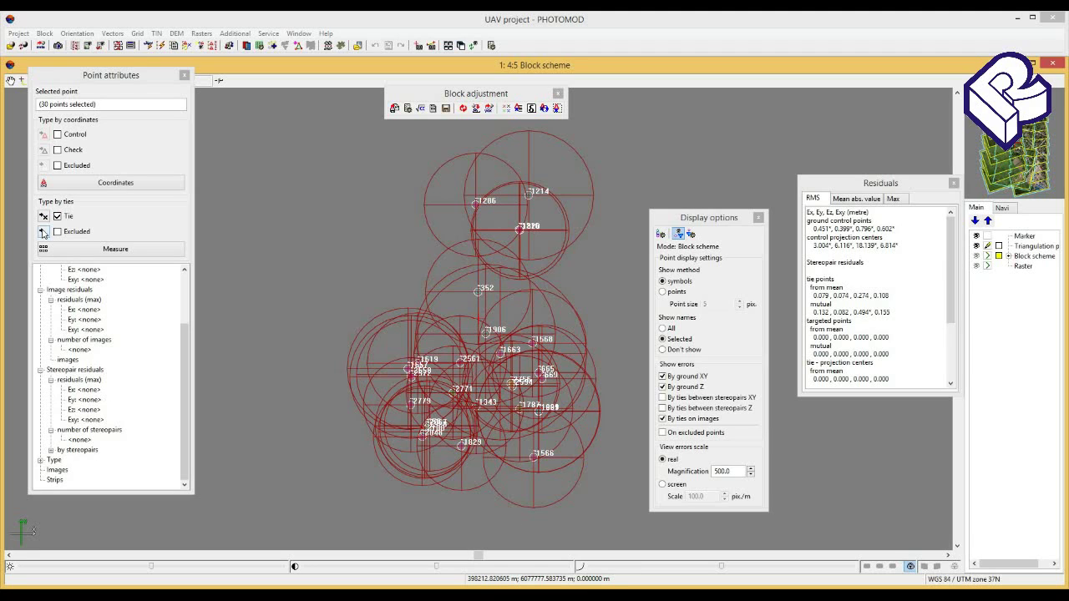
{"action": "left_click", "coordinate": [43, 232]}
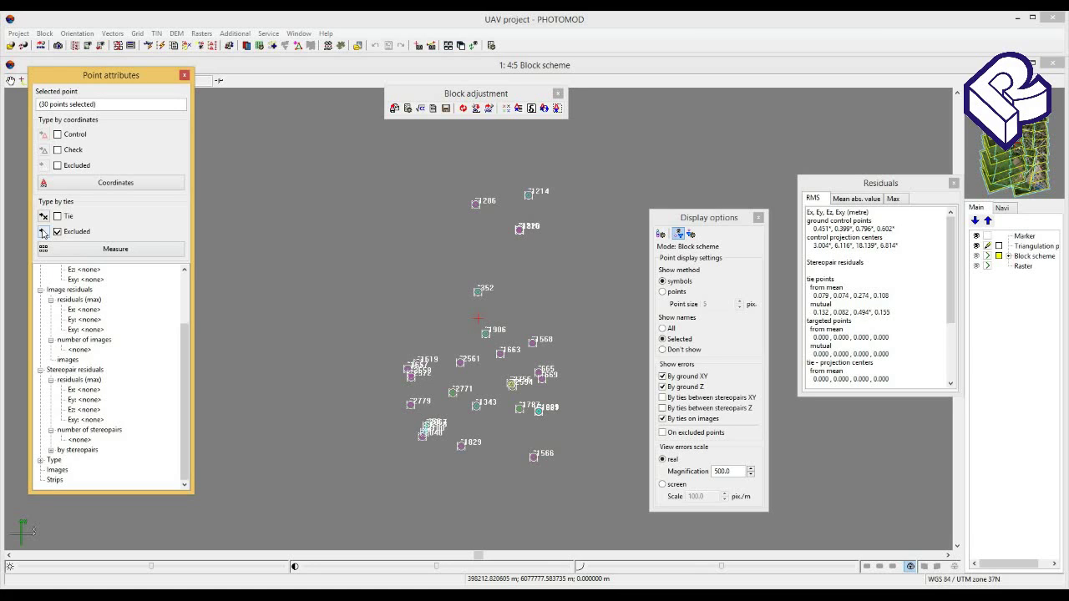
- Recompute the block adjustment with the current solution used as the initial approximation
{"action": "left_click_drag", "start_coordinate": [416, 94], "coordinate": [416, 109]}
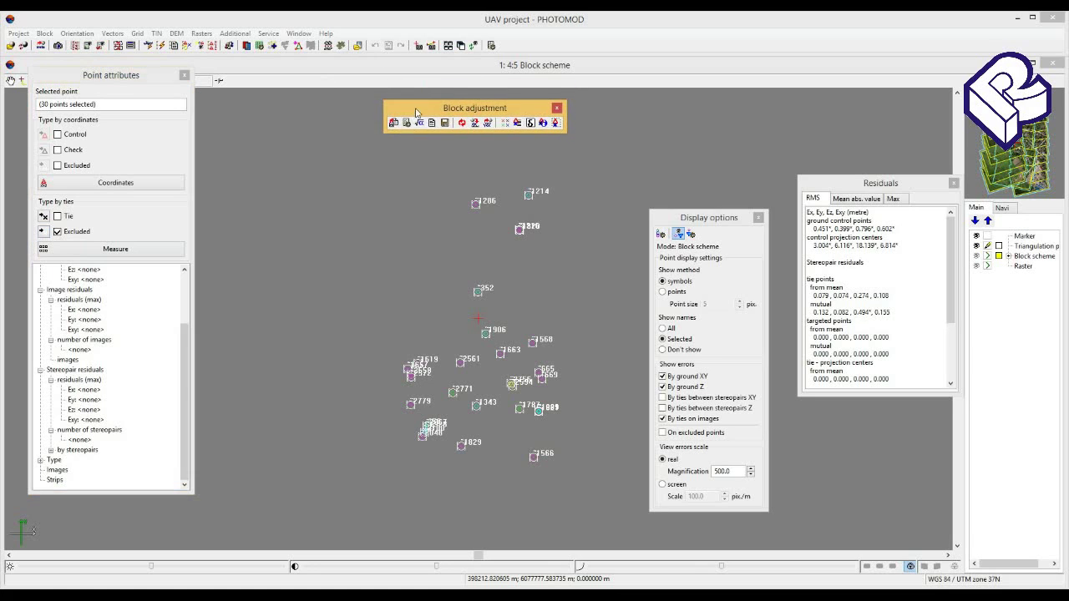
{"action": "left_click", "coordinate": [406, 123]}
{"action": "left_click_drag", "start_coordinate": [396, 66], "coordinate": [430, 95]}
{"action": "left_click", "coordinate": [430, 126]}
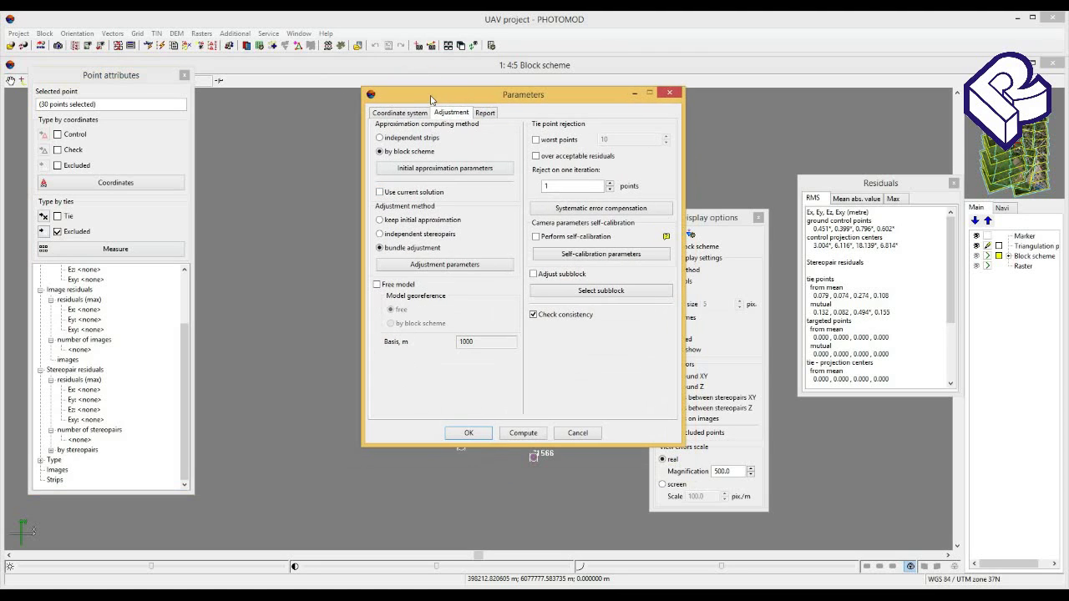
{"action": "left_click", "coordinate": [381, 192]}
{"action": "left_click", "coordinate": [523, 432]}
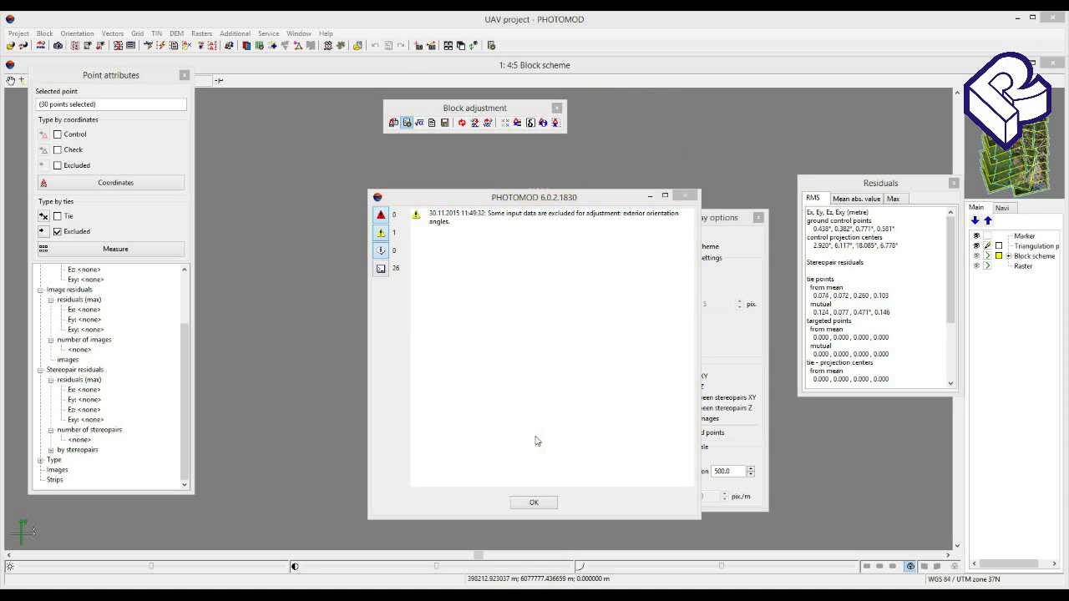
{"action": "left_click", "coordinate": [544, 502]}
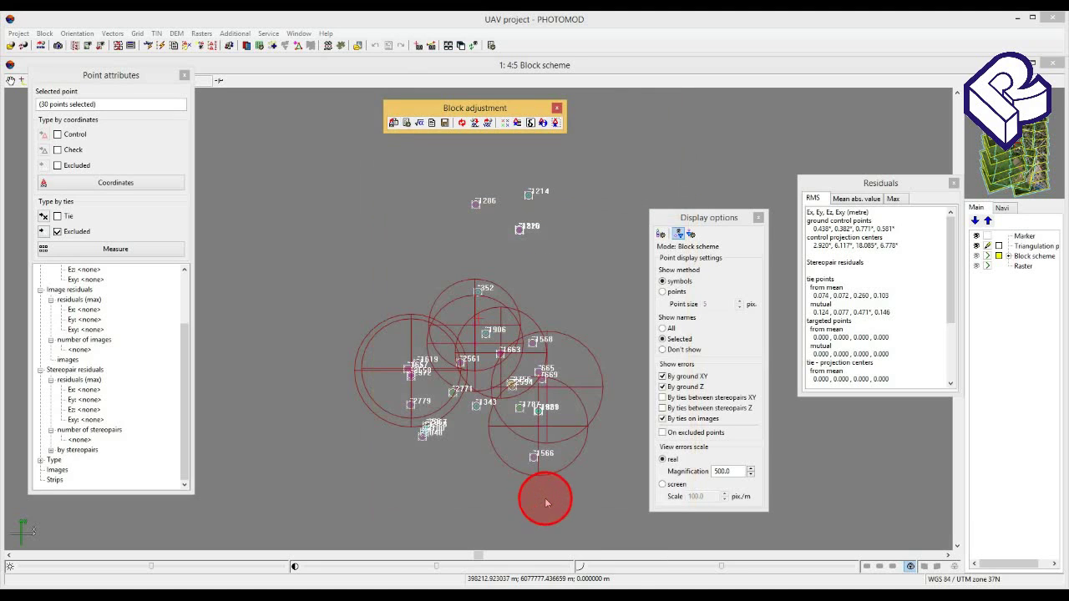
- Deselect all points and filter the display to include ground control and projection centers over acceptable residuals, leaving out geodetic, targeted and no-coordinate points
{"action": "left_click", "coordinate": [512, 493]}
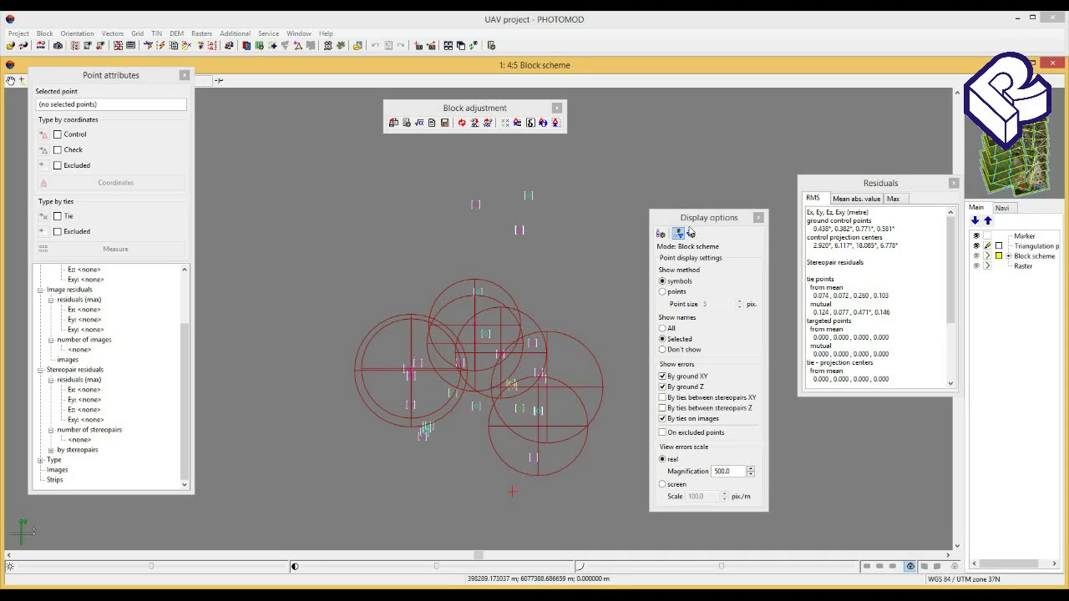
{"action": "left_click", "coordinate": [691, 234]}
{"action": "left_click_drag", "start_coordinate": [682, 217], "coordinate": [622, 152]}
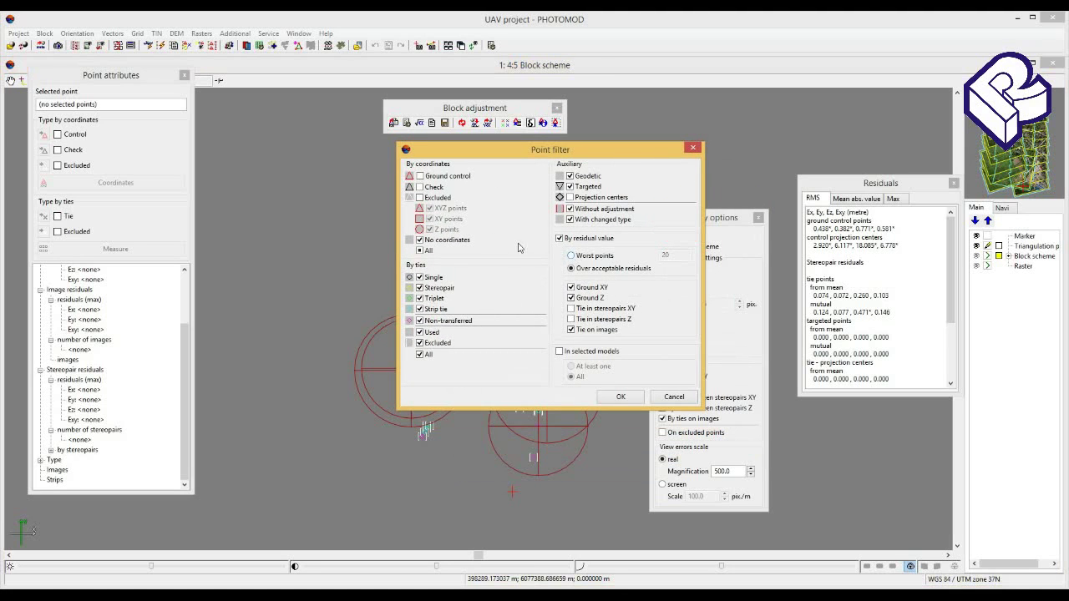
{"action": "left_click", "coordinate": [419, 239]}
{"action": "left_click", "coordinate": [421, 175]}
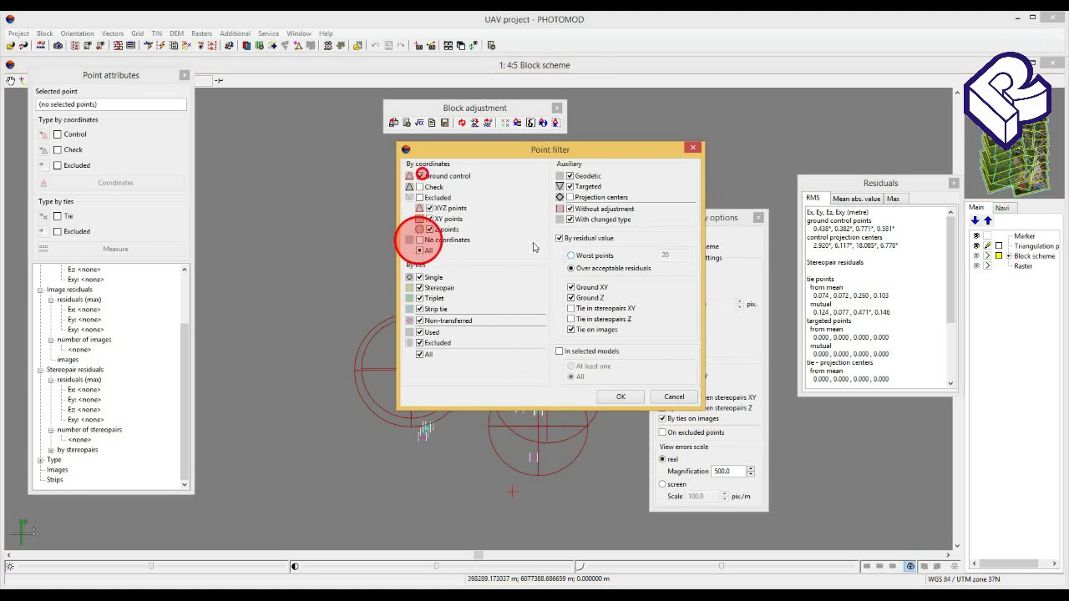
{"action": "left_click", "coordinate": [572, 298]}
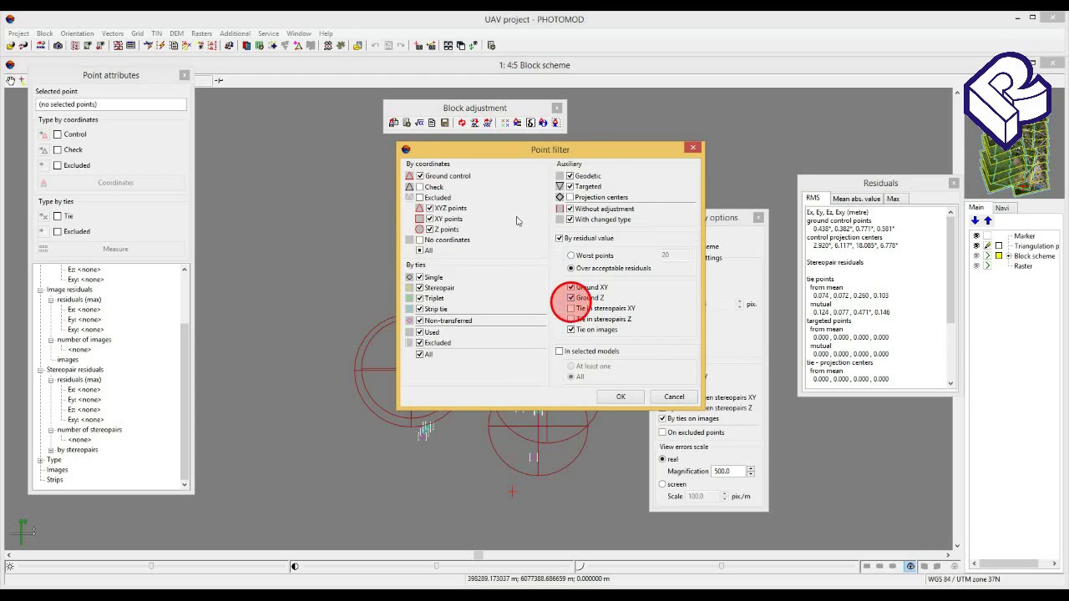
{"action": "left_click", "coordinate": [571, 197]}
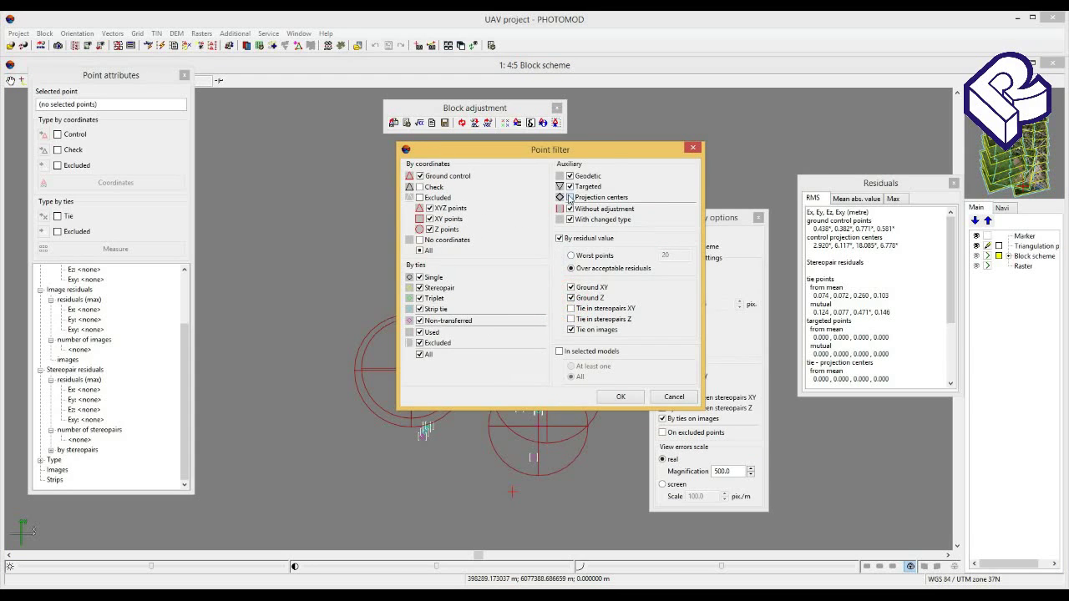
{"action": "left_click", "coordinate": [571, 187]}
{"action": "left_click", "coordinate": [570, 176]}
{"action": "left_click", "coordinate": [638, 398]}
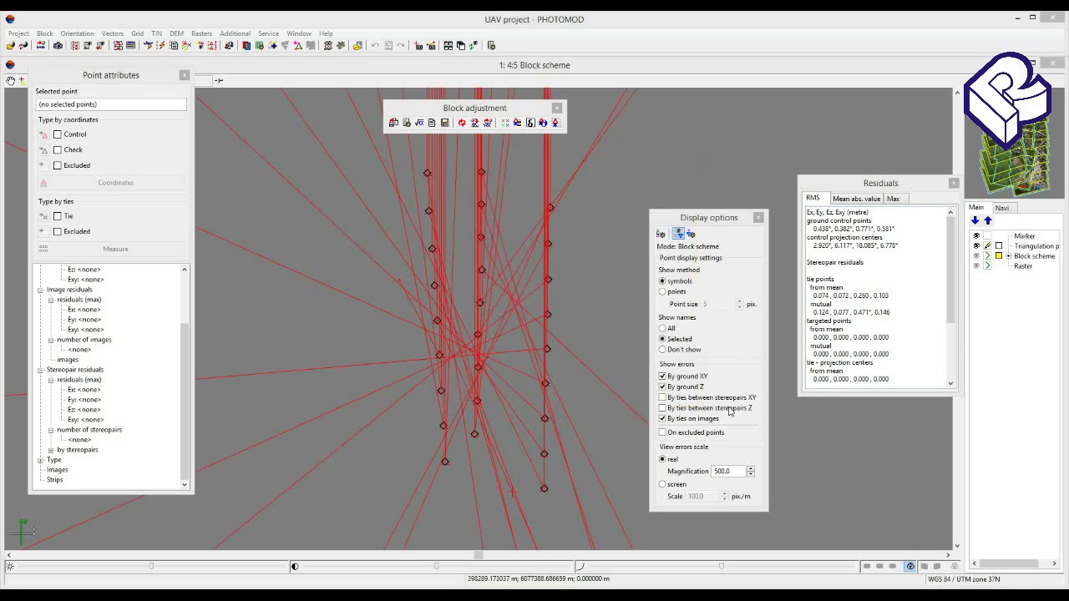
- Reduce the real error-scale magnification to 5.0 for the projection center residual vectors
{"action": "left_click_drag", "start_coordinate": [723, 218], "coordinate": [736, 156]}
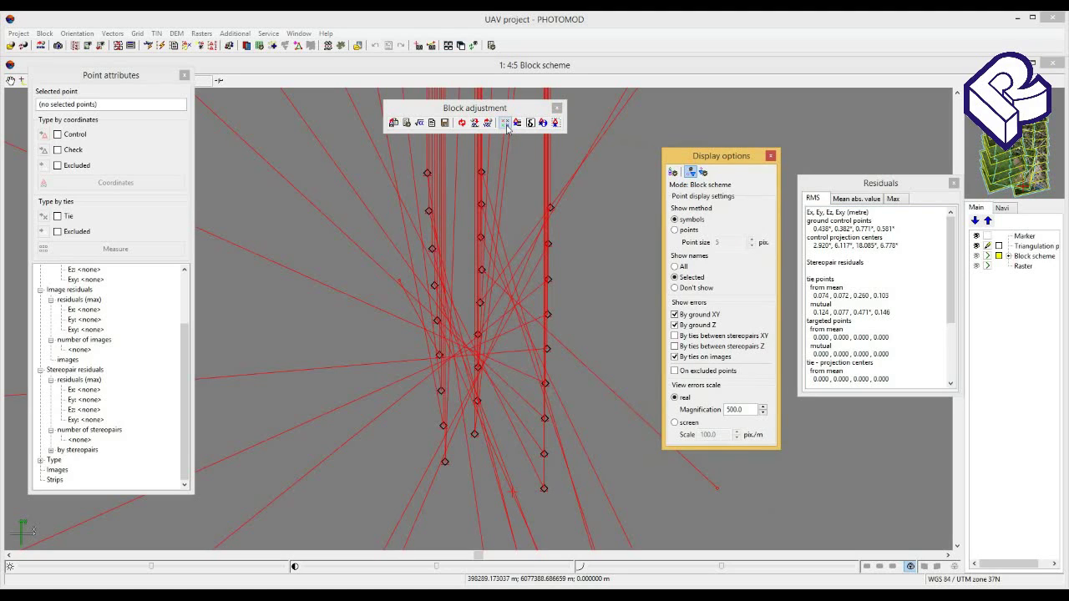
{"action": "left_click", "coordinate": [763, 413]}
{"action": "left_click", "coordinate": [763, 413]}
{"action": "left_click", "coordinate": [763, 413]}
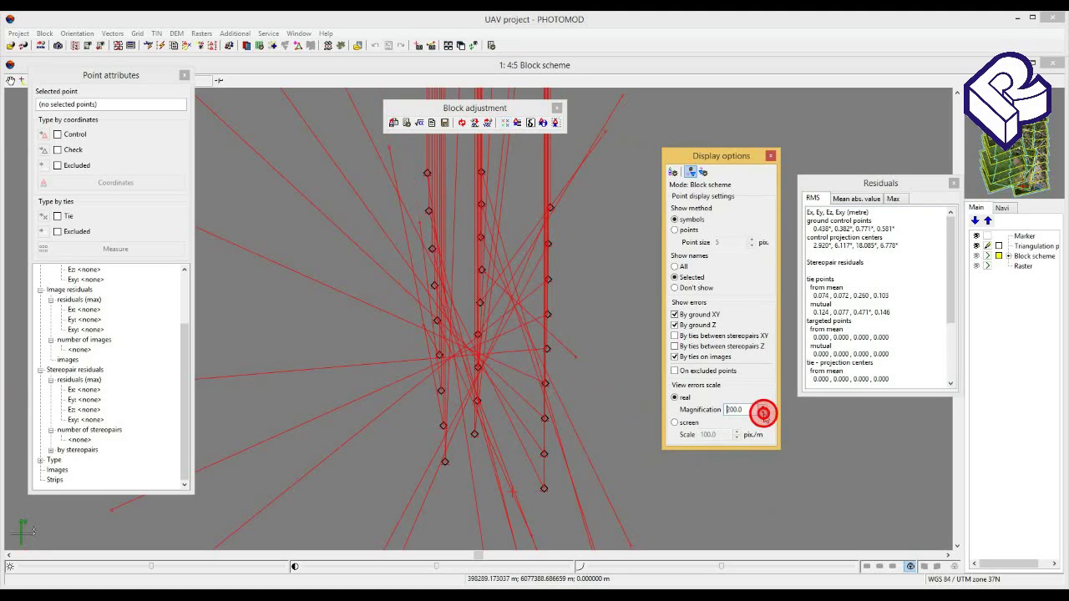
{"action": "left_click", "coordinate": [763, 413]}
{"action": "left_click", "coordinate": [762, 413]}
{"action": "left_click", "coordinate": [763, 413]}
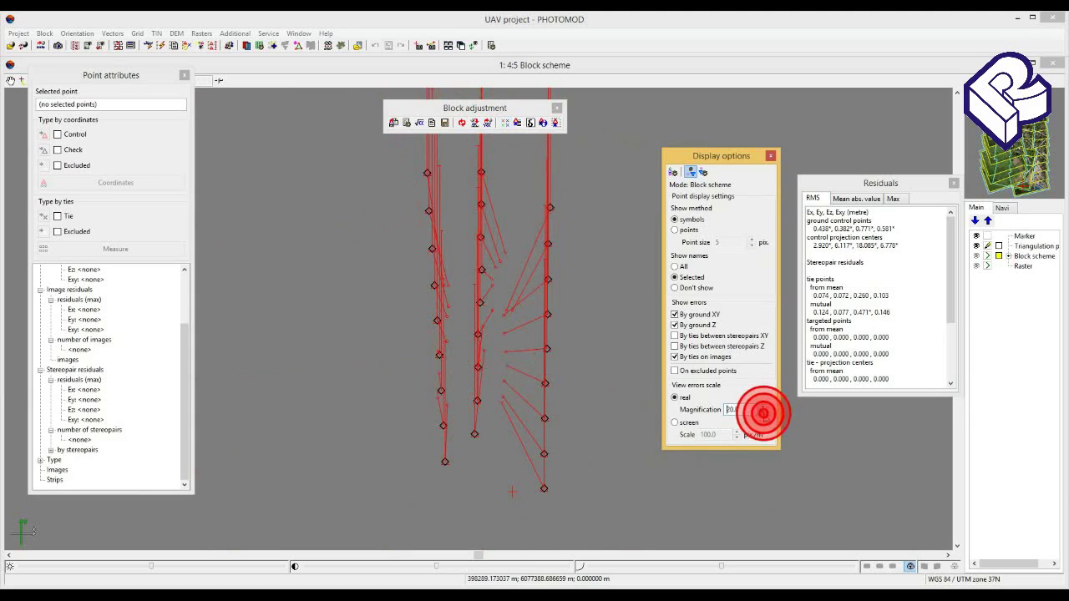
{"action": "left_click", "coordinate": [763, 413]}
{"action": "left_click", "coordinate": [763, 412]}
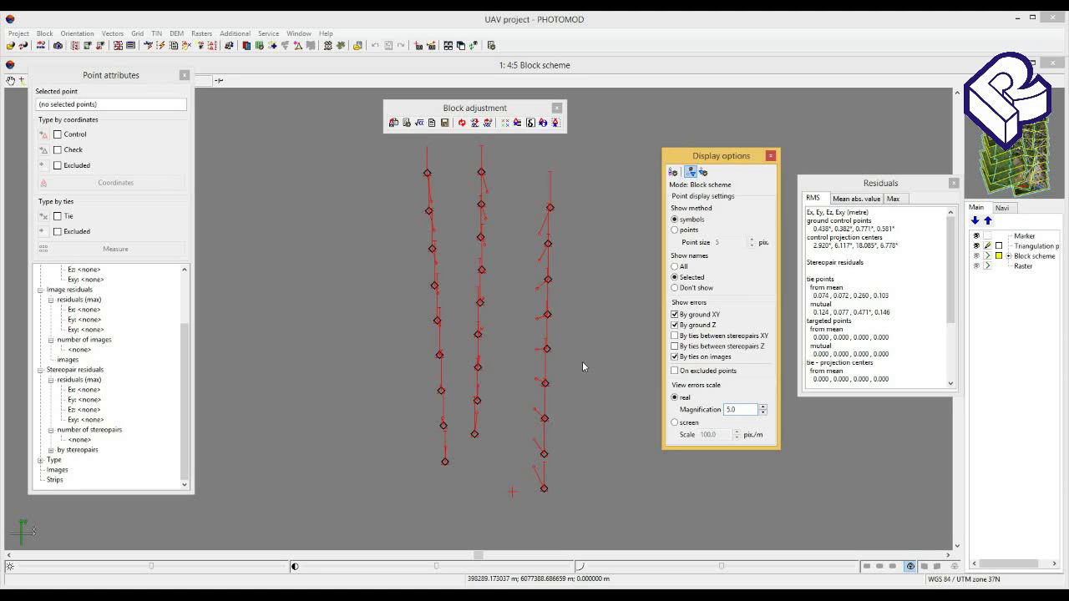
- Set the adjustment's systematic error compensation for GPS projection center coordinates to common for strip
{"action": "left_click_drag", "start_coordinate": [436, 108], "coordinate": [450, 97]}
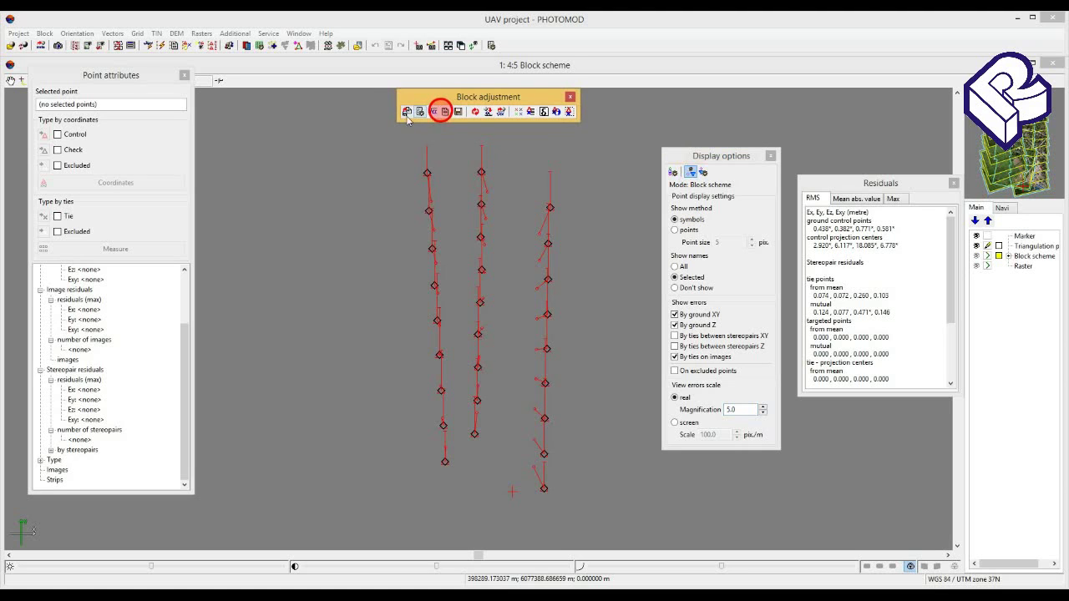
{"action": "left_click", "coordinate": [421, 111]}
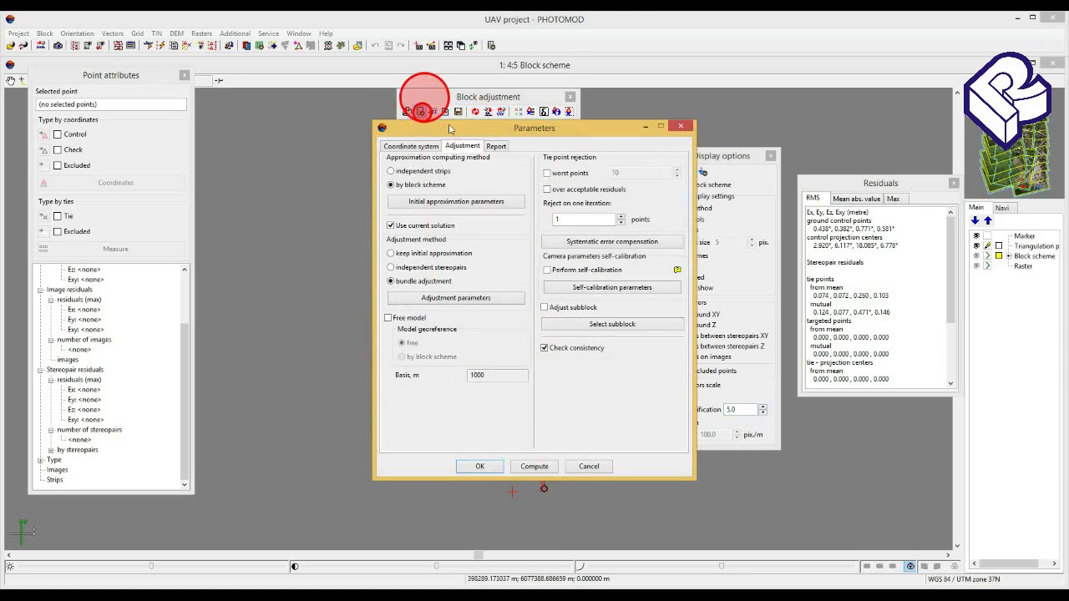
{"action": "left_click", "coordinate": [460, 135]}
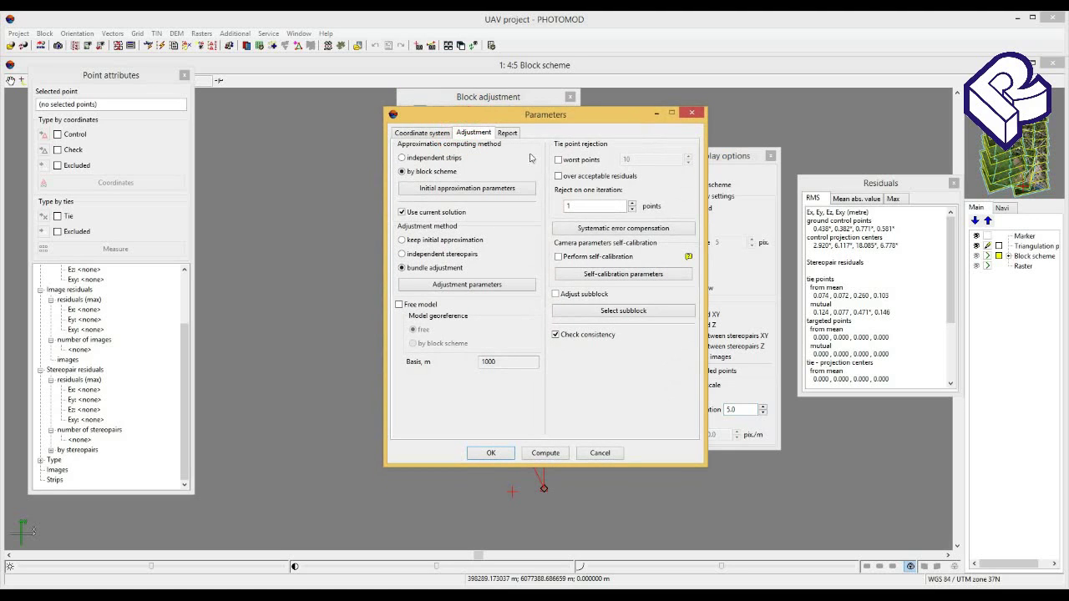
{"action": "left_click", "coordinate": [615, 229]}
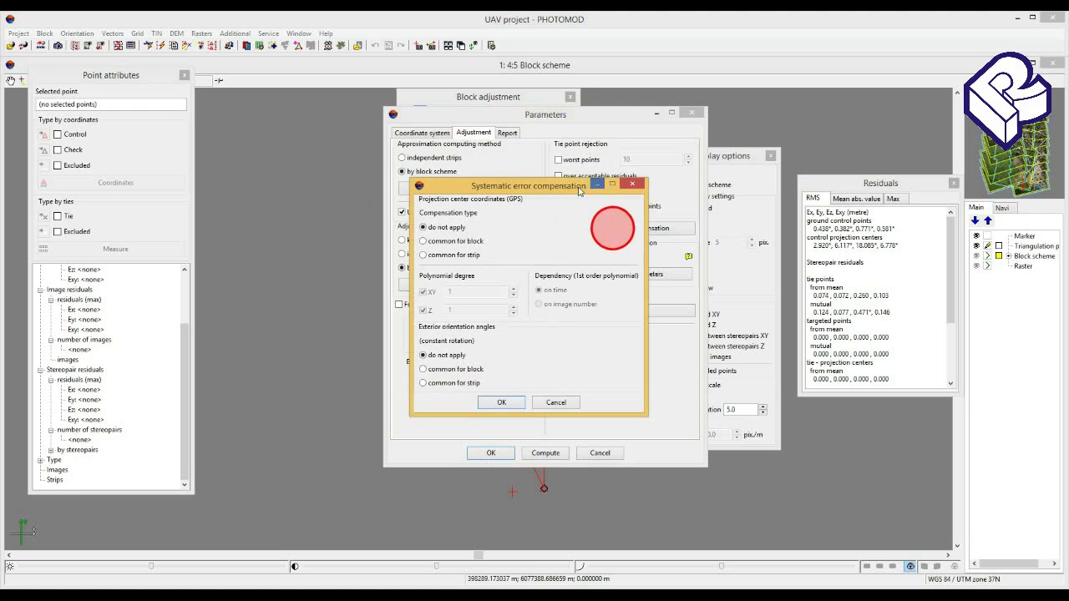
{"action": "left_click_drag", "start_coordinate": [565, 189], "coordinate": [633, 198]}
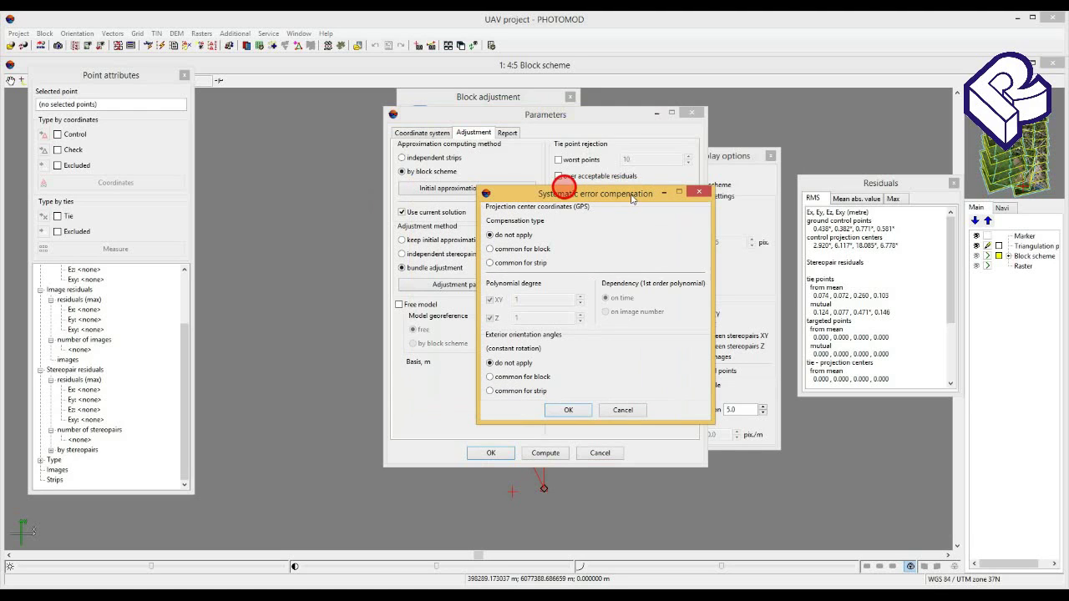
{"action": "left_click", "coordinate": [490, 263]}
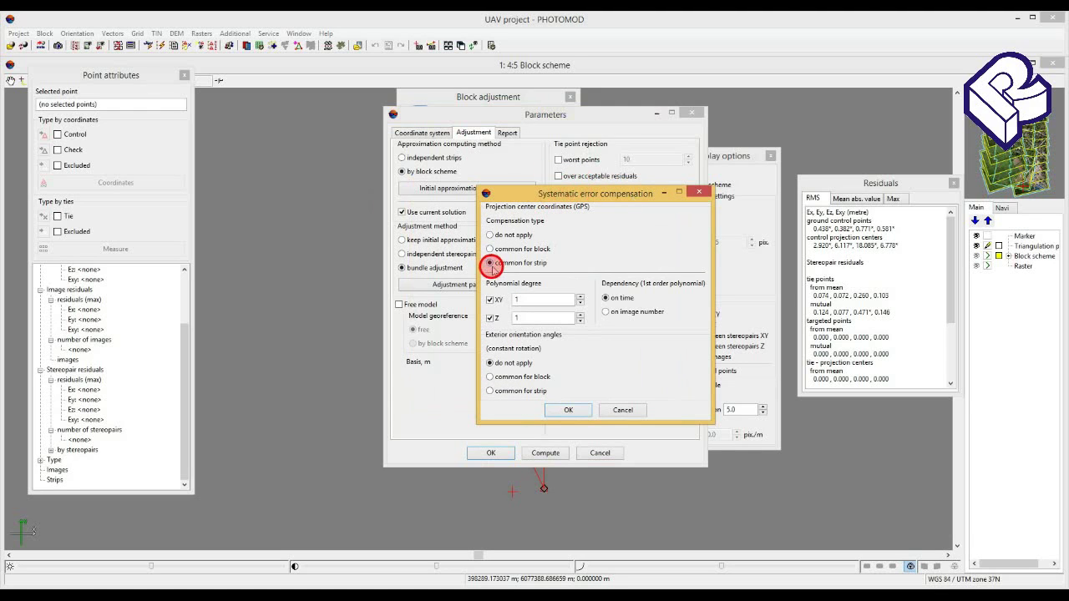
{"action": "left_click", "coordinate": [568, 410]}
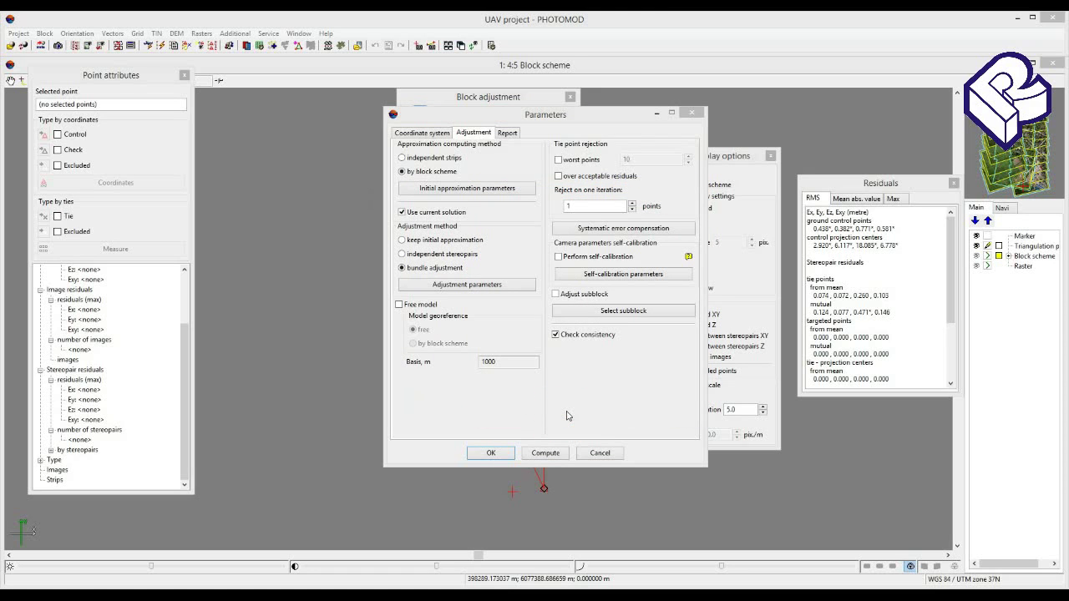
- Enable camera self-calibration with the Mixed calibration type and allow optimization of all the coefficients
{"action": "left_click_drag", "start_coordinate": [596, 114], "coordinate": [617, 106]}
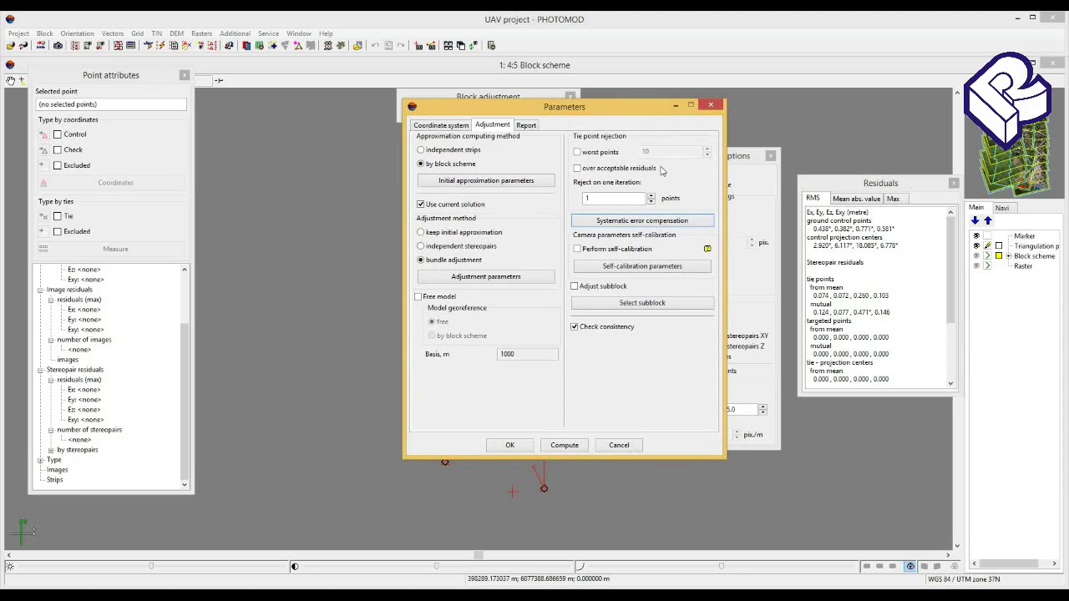
{"action": "left_click", "coordinate": [607, 267]}
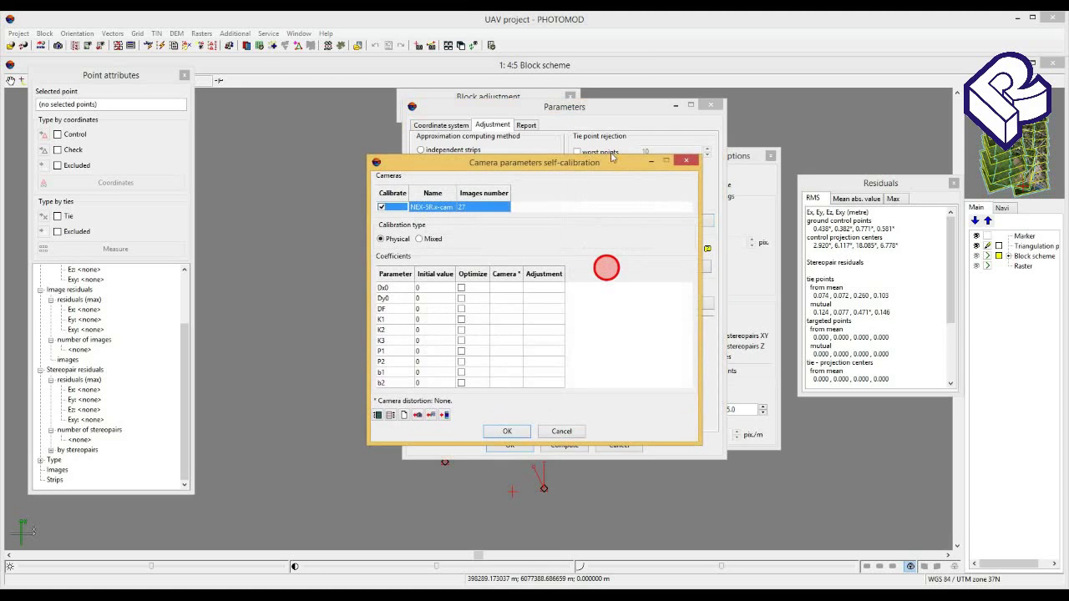
{"action": "left_click", "coordinate": [517, 223]}
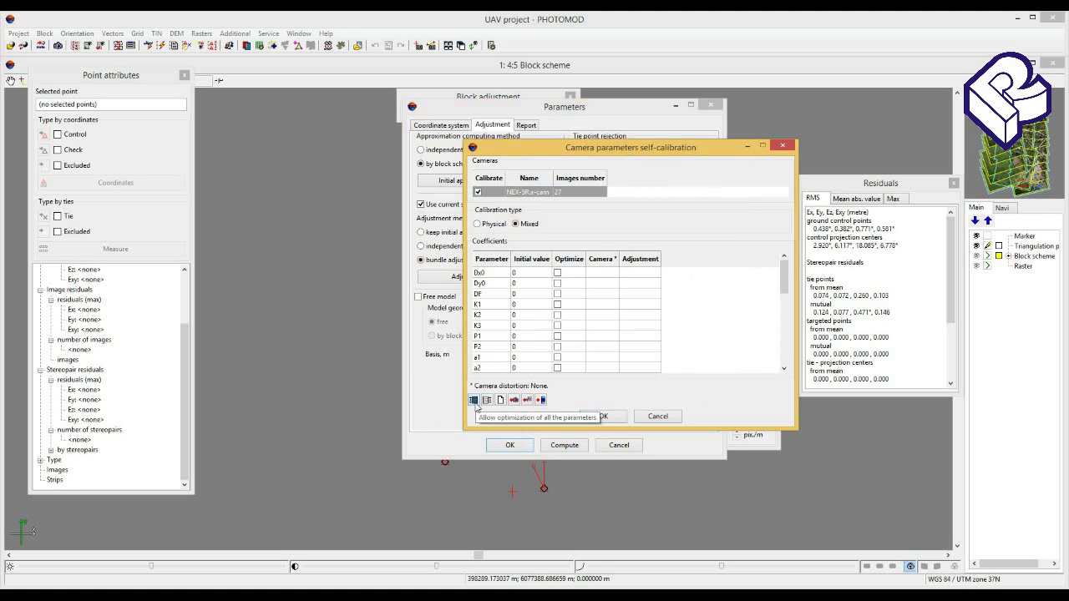
{"action": "left_click", "coordinate": [474, 400]}
{"action": "left_click_drag", "start_coordinate": [575, 152], "coordinate": [626, 142]}
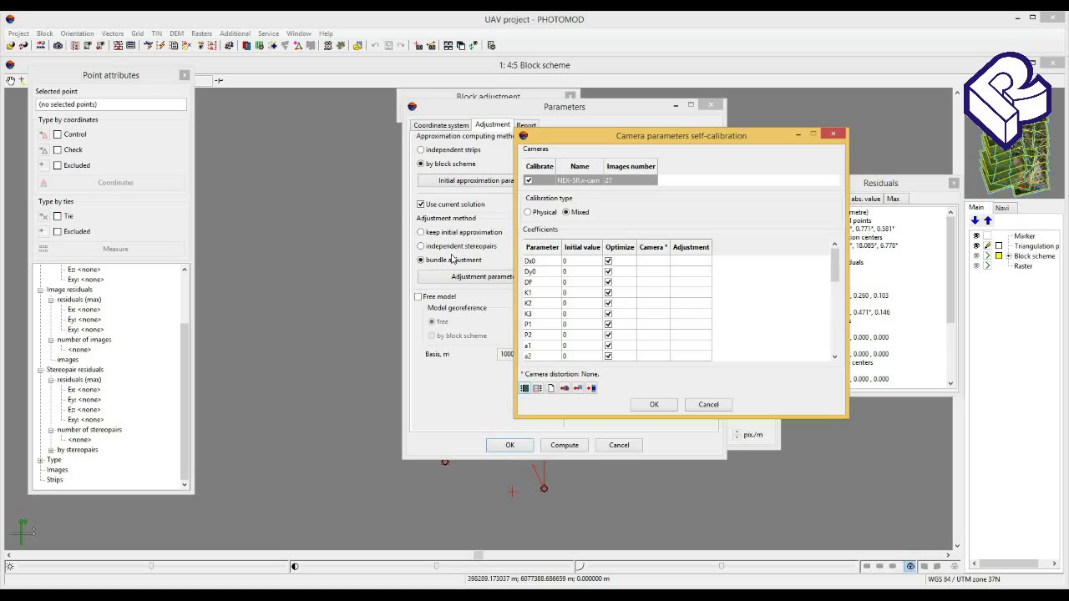
{"action": "left_click", "coordinate": [654, 404]}
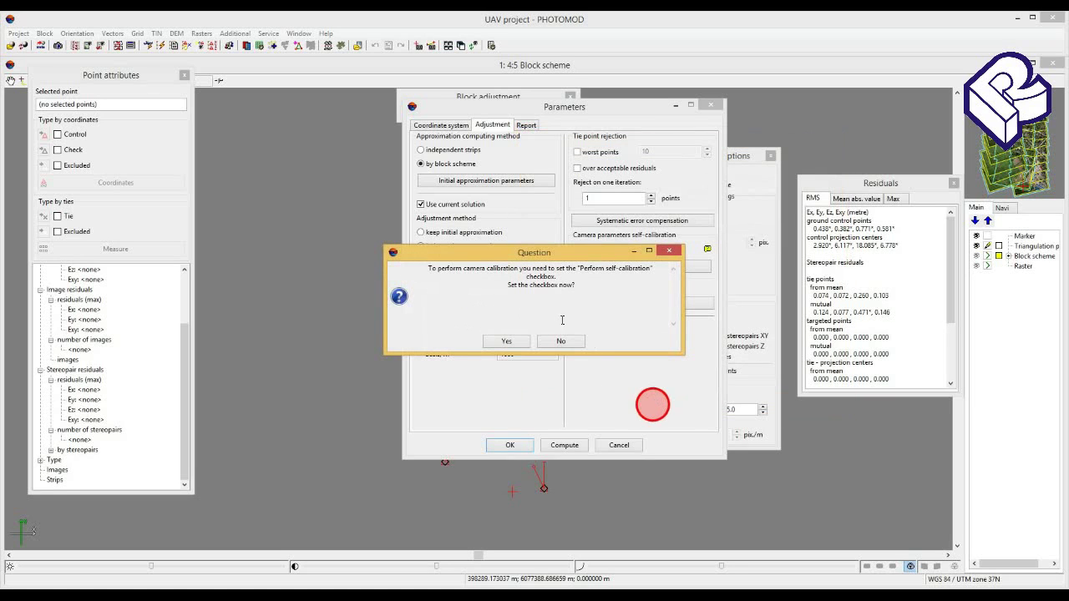
{"action": "left_click", "coordinate": [514, 343]}
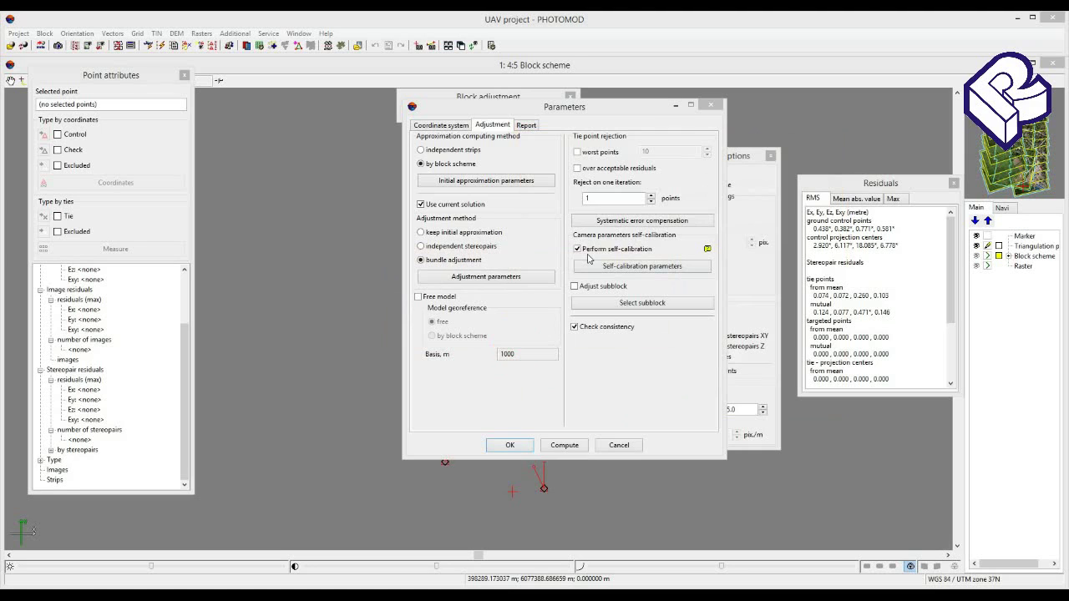
- Compute the block adjustment and review the RMS residuals of ground control points, projection centers and tie points, down to Sigma_0
{"action": "left_click", "coordinate": [567, 447]}
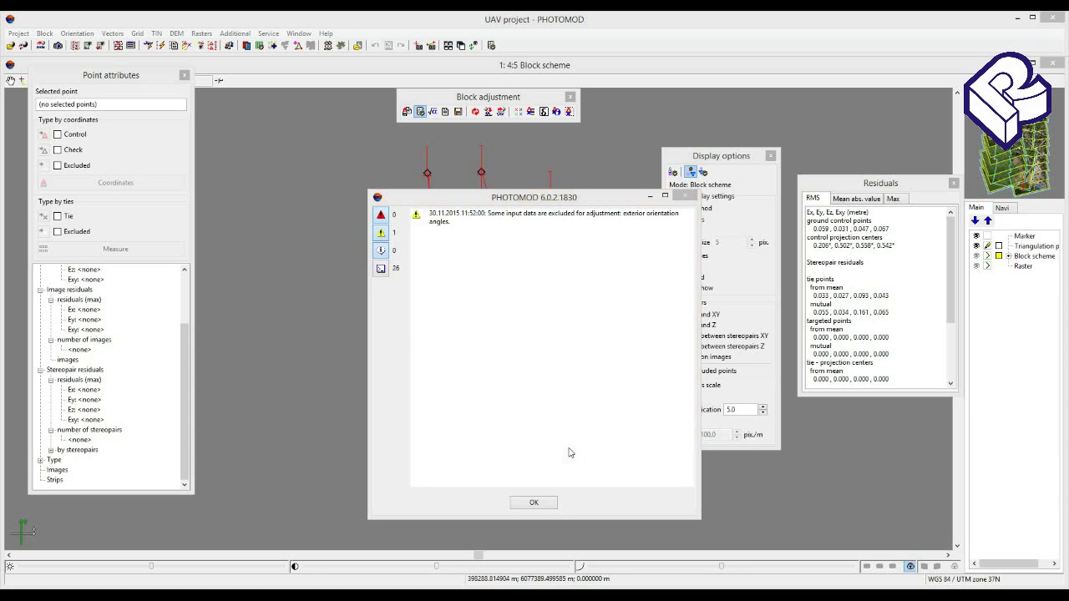
{"action": "left_click", "coordinate": [548, 501]}
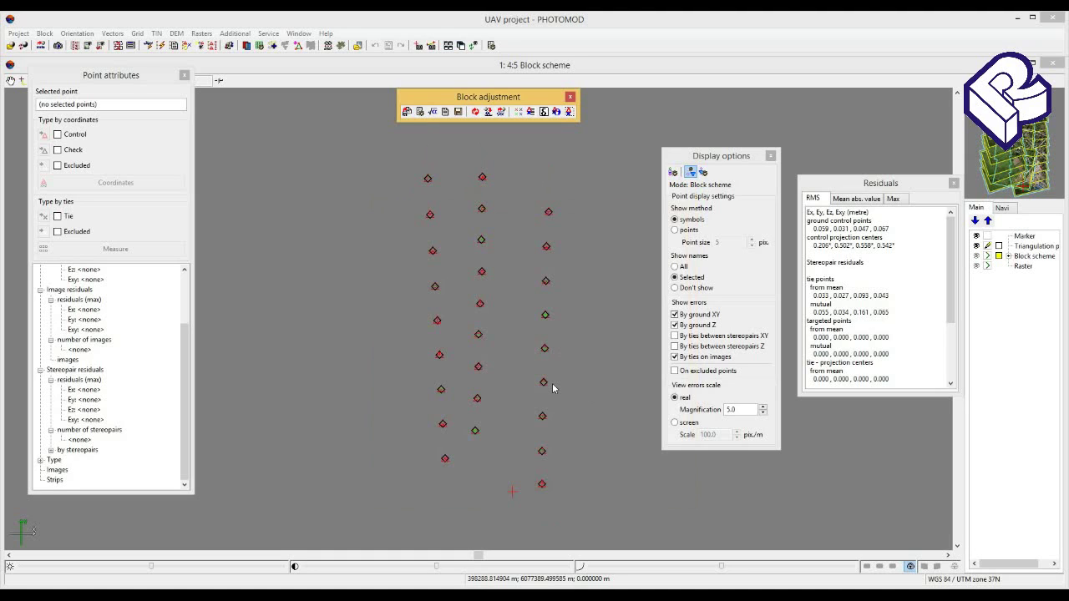
{"action": "left_click_drag", "start_coordinate": [887, 187], "coordinate": [831, 173]}
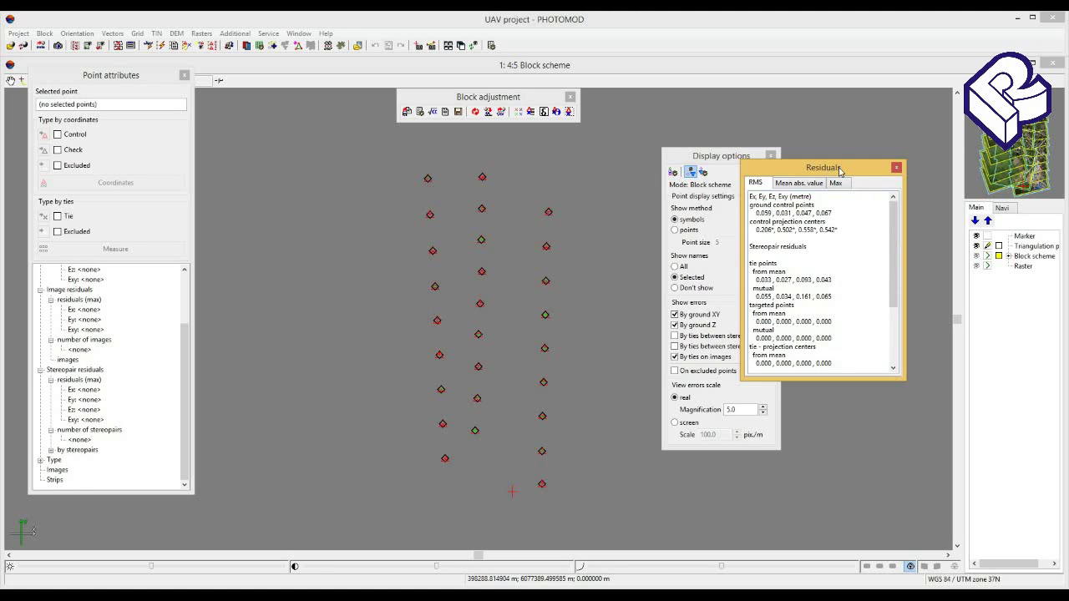
{"action": "left_click_drag", "start_coordinate": [840, 170], "coordinate": [858, 167]}
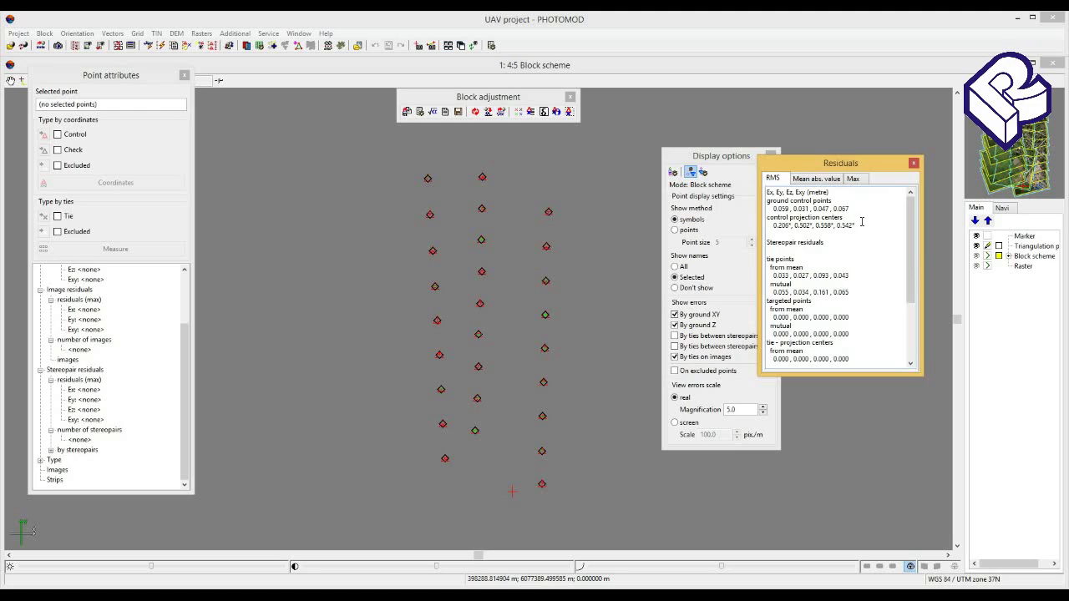
{"action": "left_click_drag", "start_coordinate": [856, 222], "coordinate": [859, 226]}
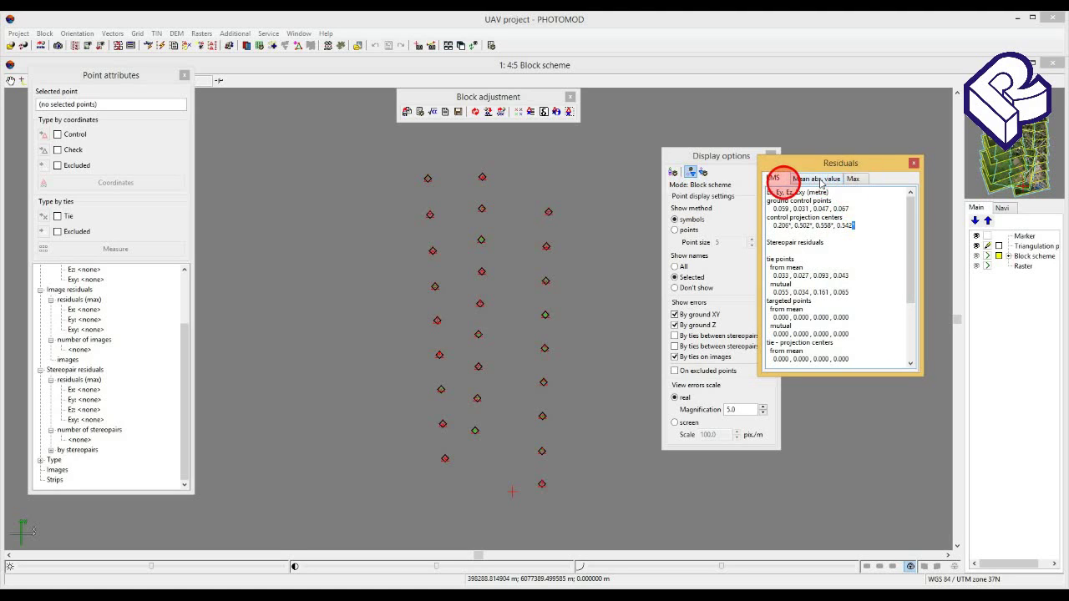
{"action": "left_click", "coordinate": [910, 292]}
{"action": "left_click_drag", "start_coordinate": [817, 375], "coordinate": [818, 404]}
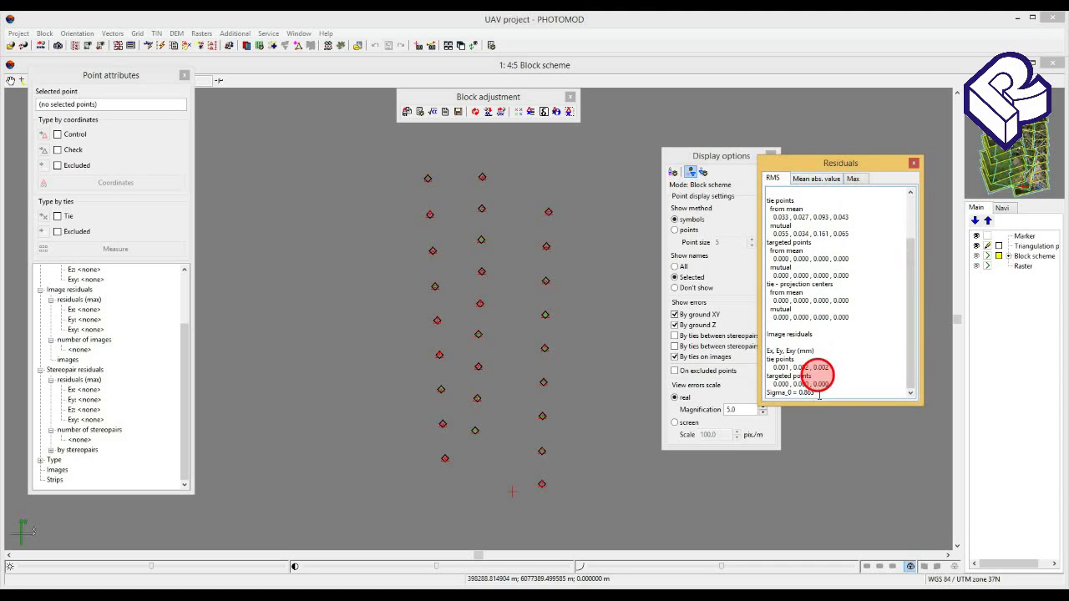
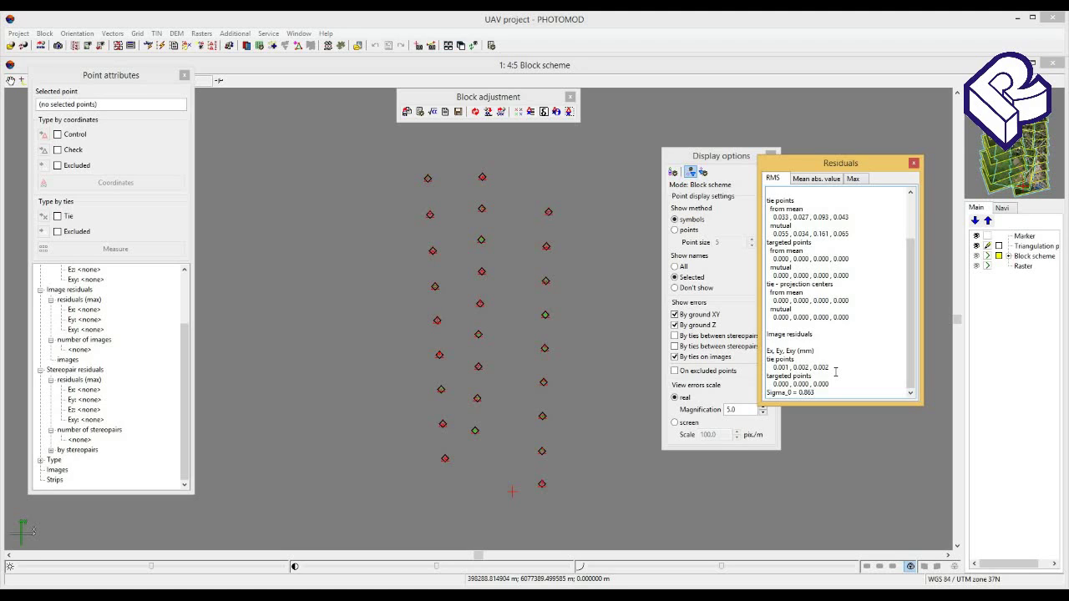
{"action": "left_click", "coordinate": [913, 163]}
- Save the adjustment results and show the block scheme and raster layers again, closing the block adjustment
{"action": "left_click", "coordinate": [458, 113]}
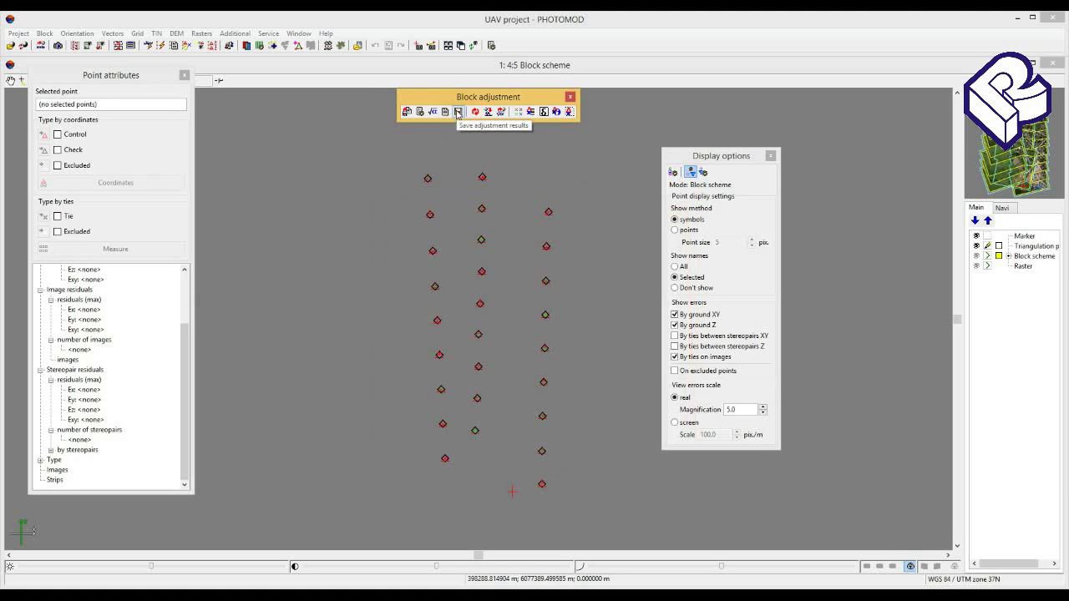
{"action": "left_click", "coordinate": [976, 266]}
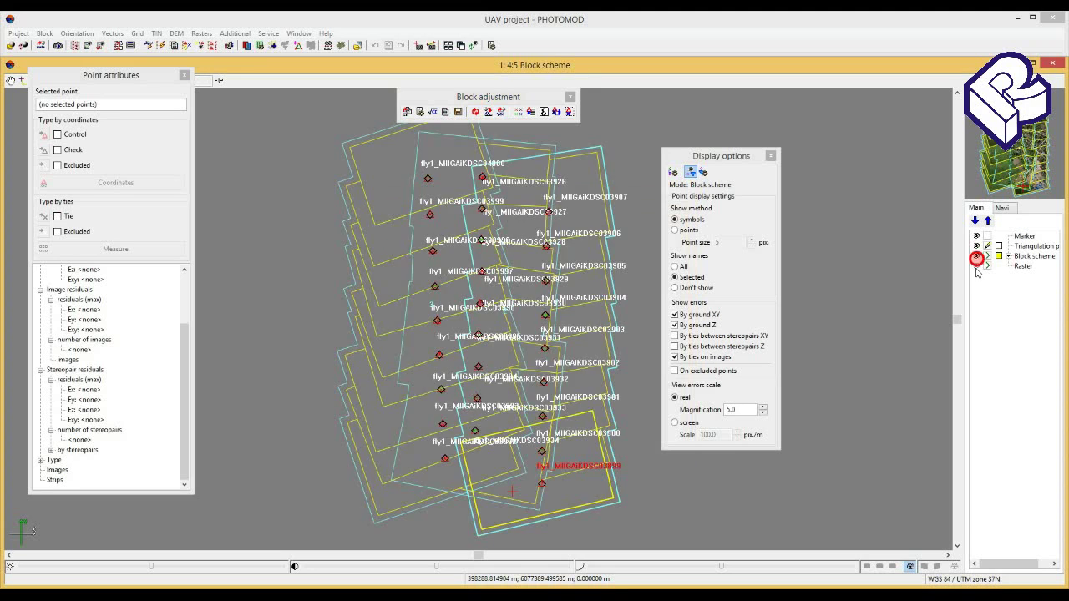
{"action": "left_click_drag", "start_coordinate": [150, 74], "coordinate": [148, 87]}
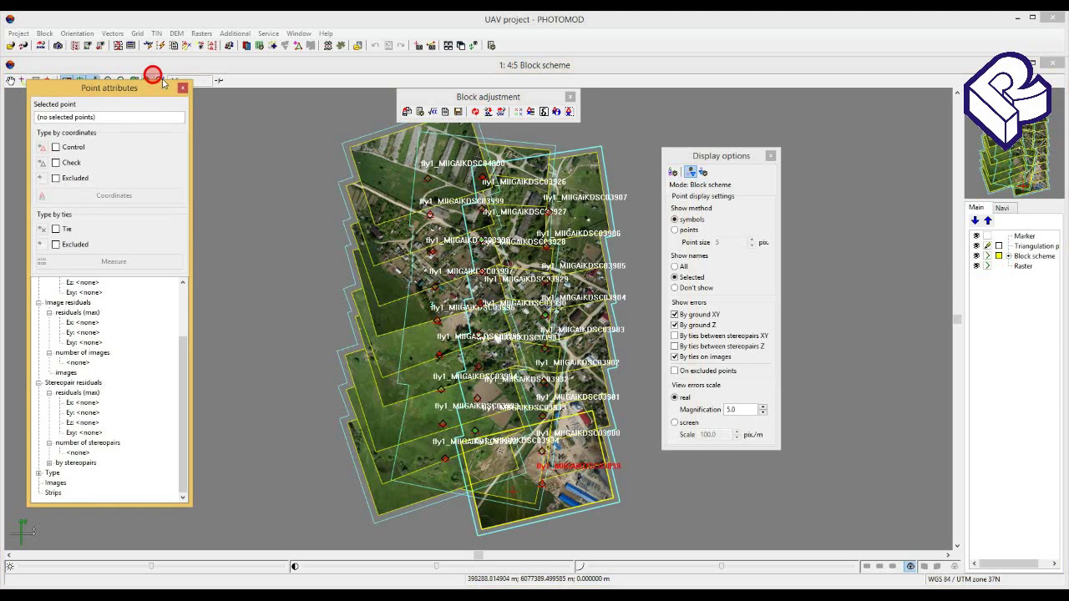
{"action": "left_click", "coordinate": [569, 98]}
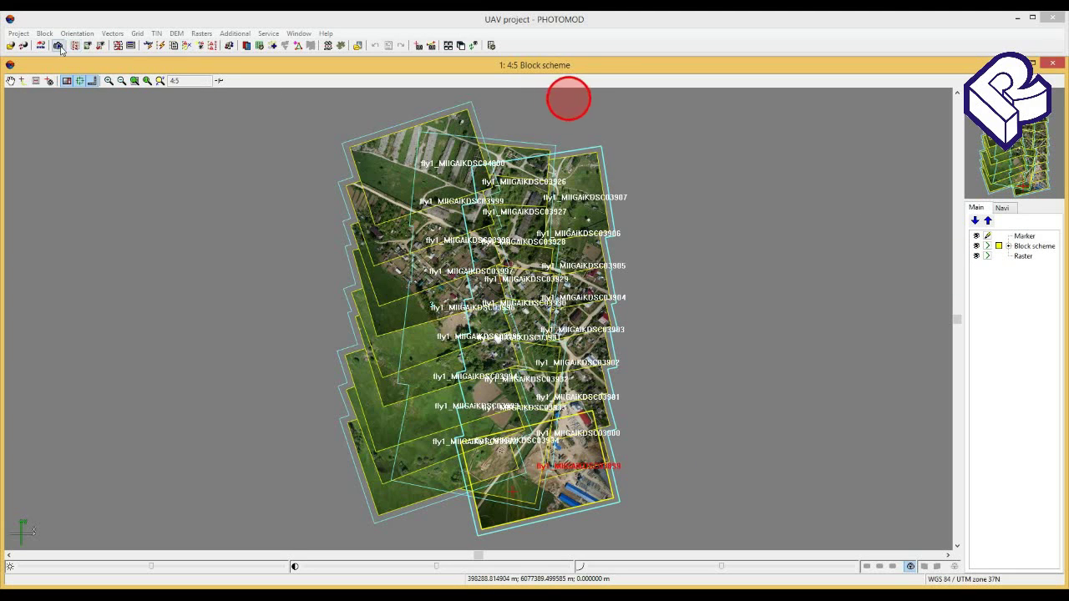
- Assign the self-calibrated camera NEX-5R [selfcal].x-cam to all the project images
{"action": "left_click", "coordinate": [57, 46]}
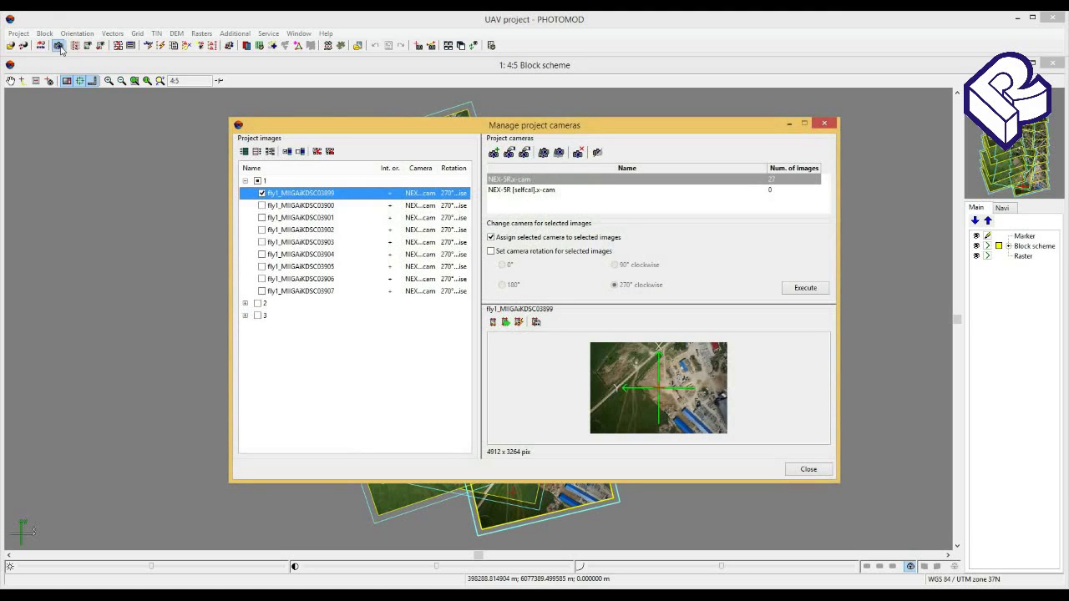
{"action": "left_click_drag", "start_coordinate": [305, 125], "coordinate": [276, 120]}
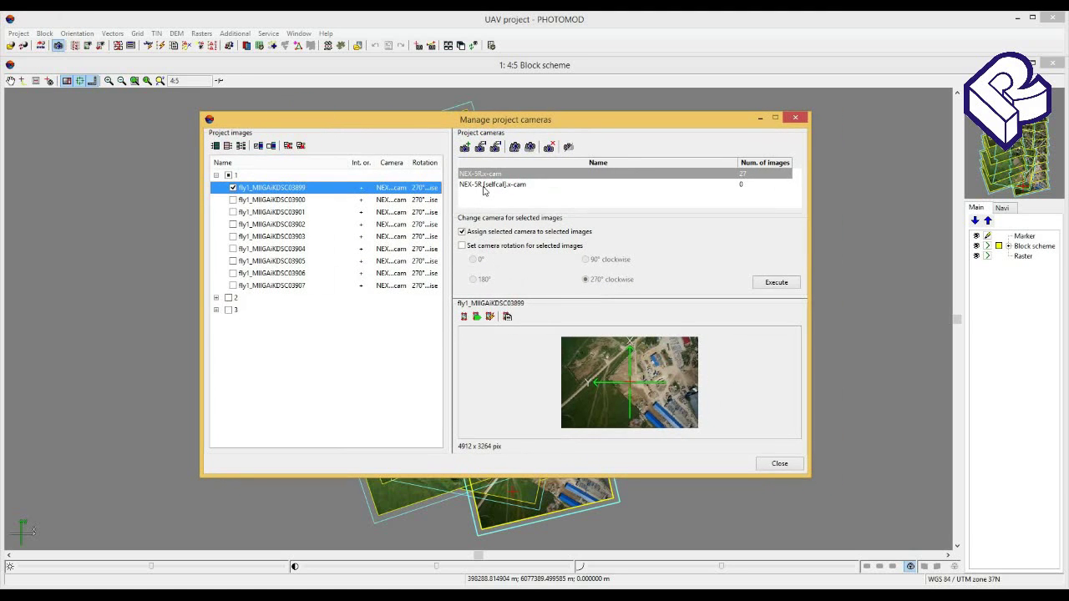
{"action": "left_click", "coordinate": [485, 187]}
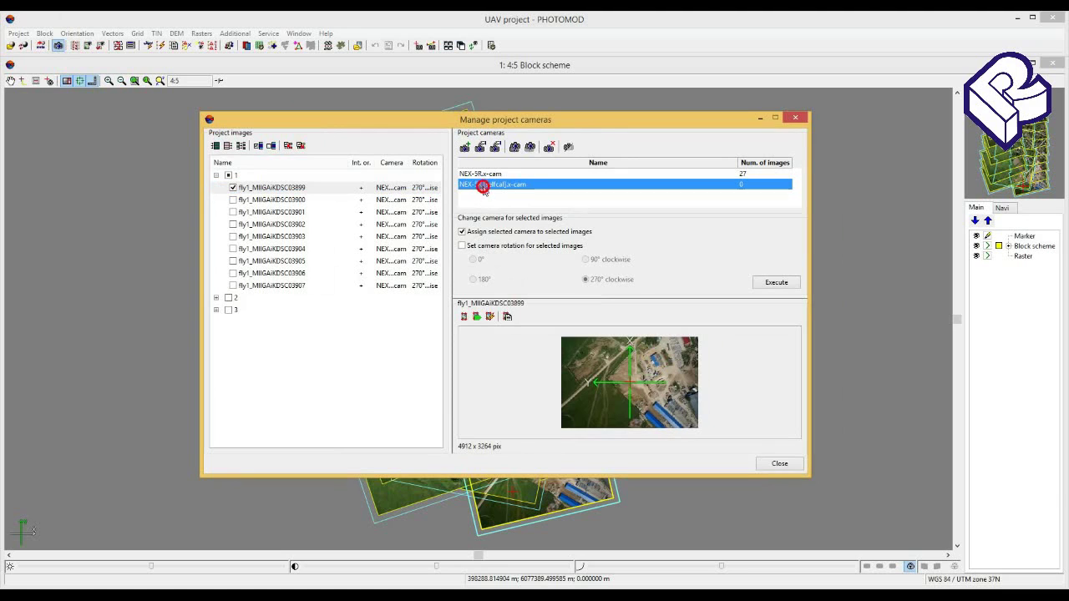
{"action": "left_click", "coordinate": [215, 145]}
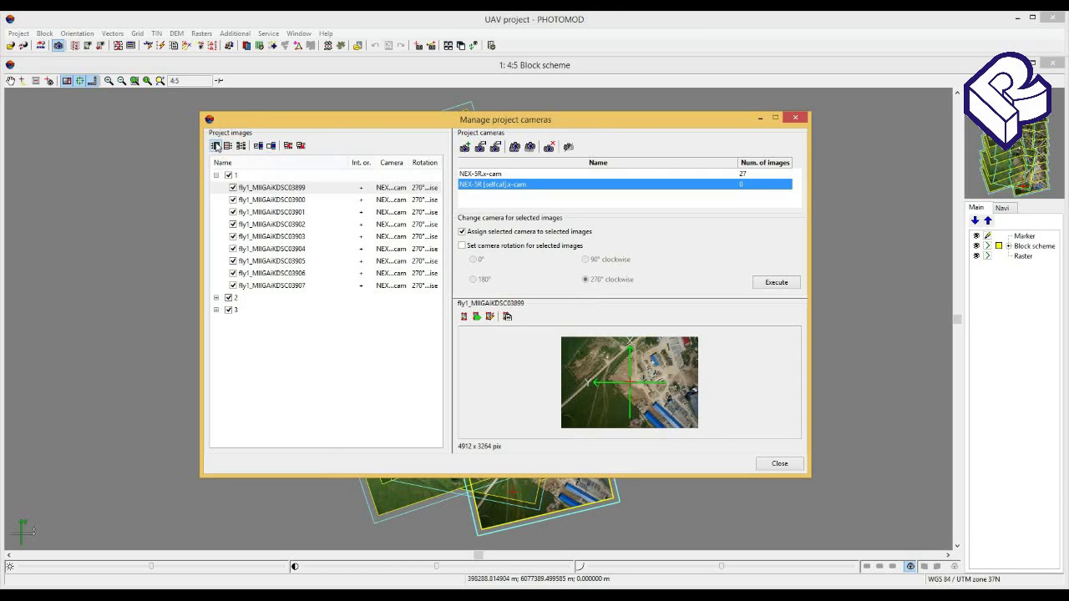
{"action": "left_click_drag", "start_coordinate": [335, 123], "coordinate": [274, 121]}
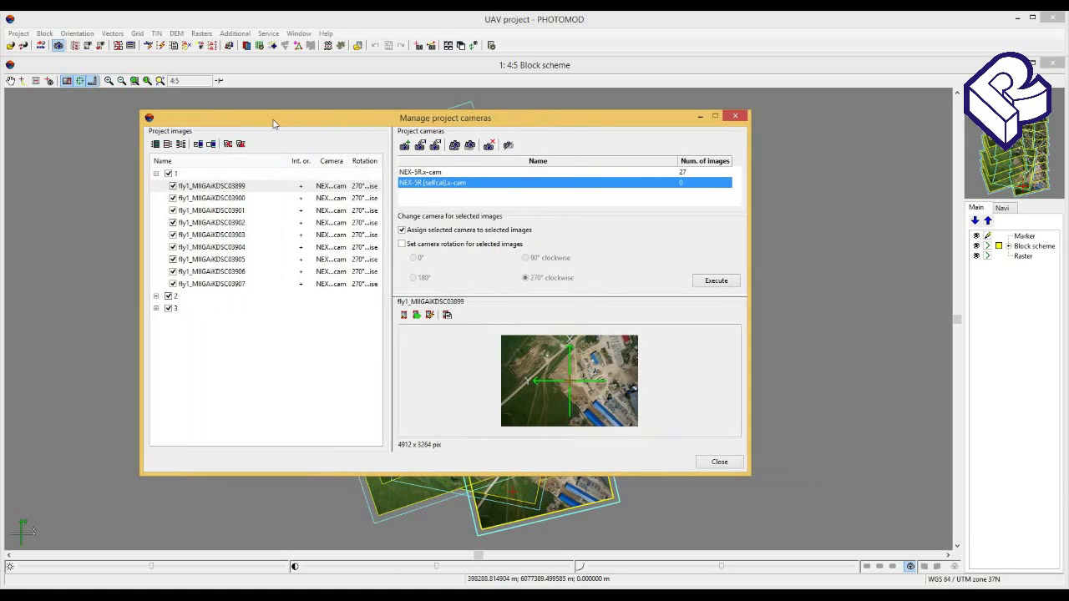
{"action": "left_click", "coordinate": [722, 283]}
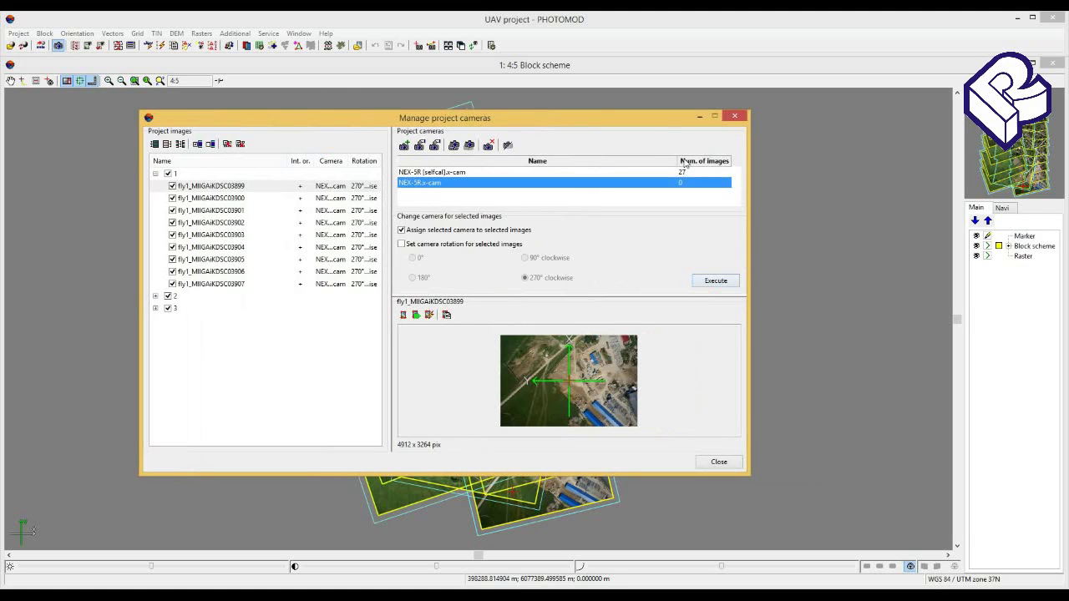
- Expand strip 2 in the project images and widen the camera column to check which camera each image uses
{"action": "left_click_drag", "start_coordinate": [656, 123], "coordinate": [691, 113]}
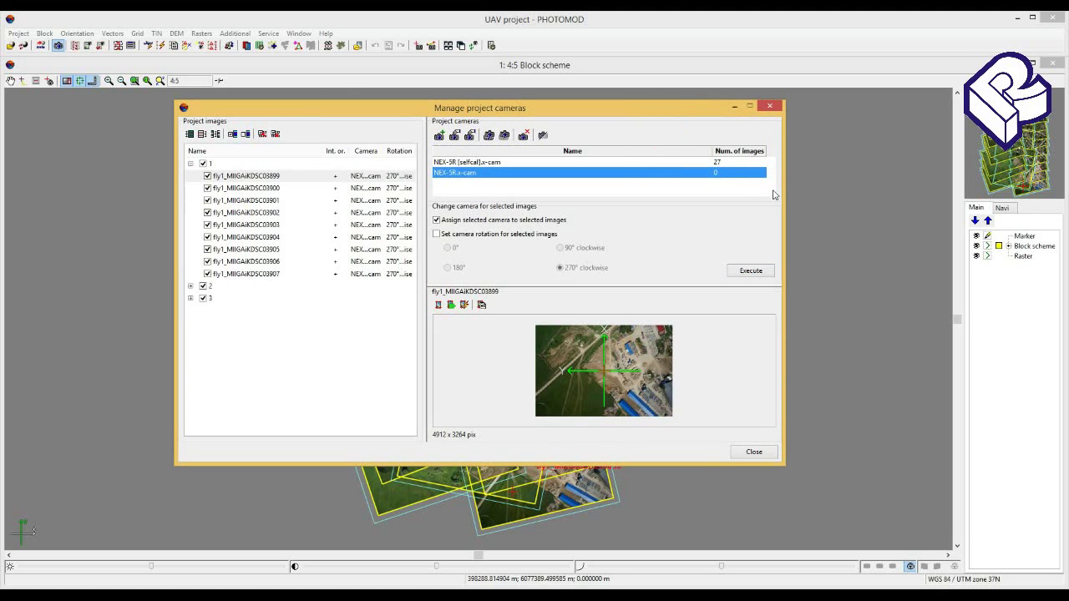
{"action": "left_click", "coordinate": [190, 287]}
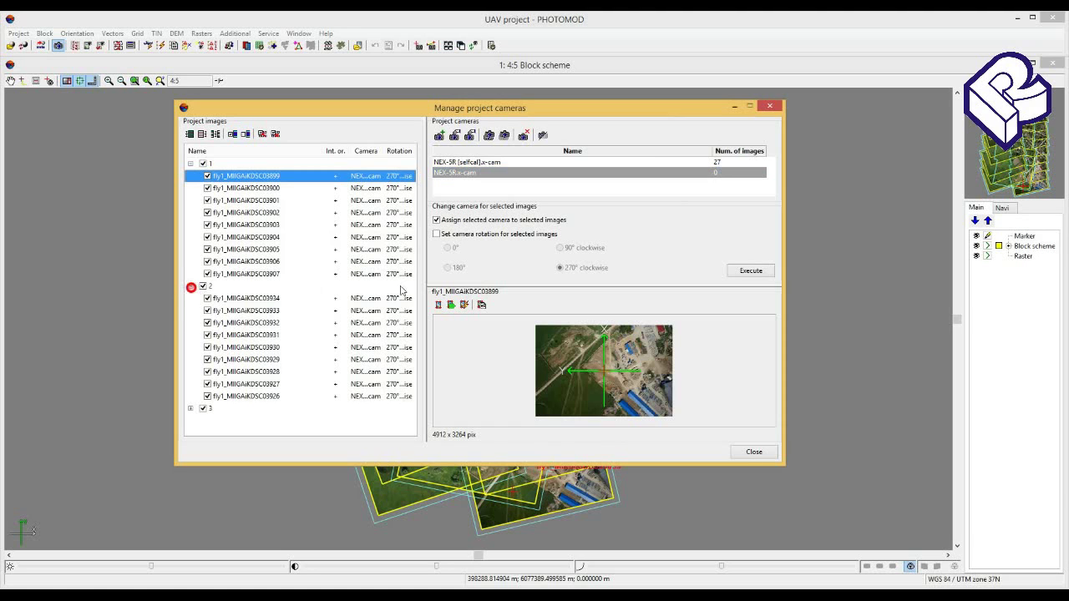
{"action": "left_click_drag", "start_coordinate": [322, 150], "coordinate": [287, 150]}
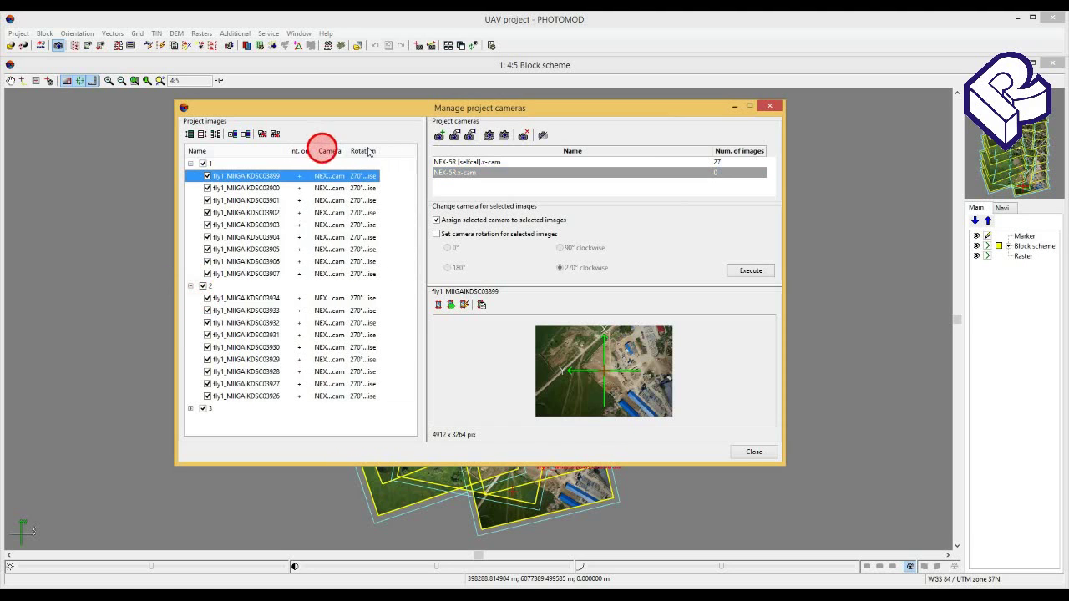
{"action": "double_click", "coordinate": [348, 150]}
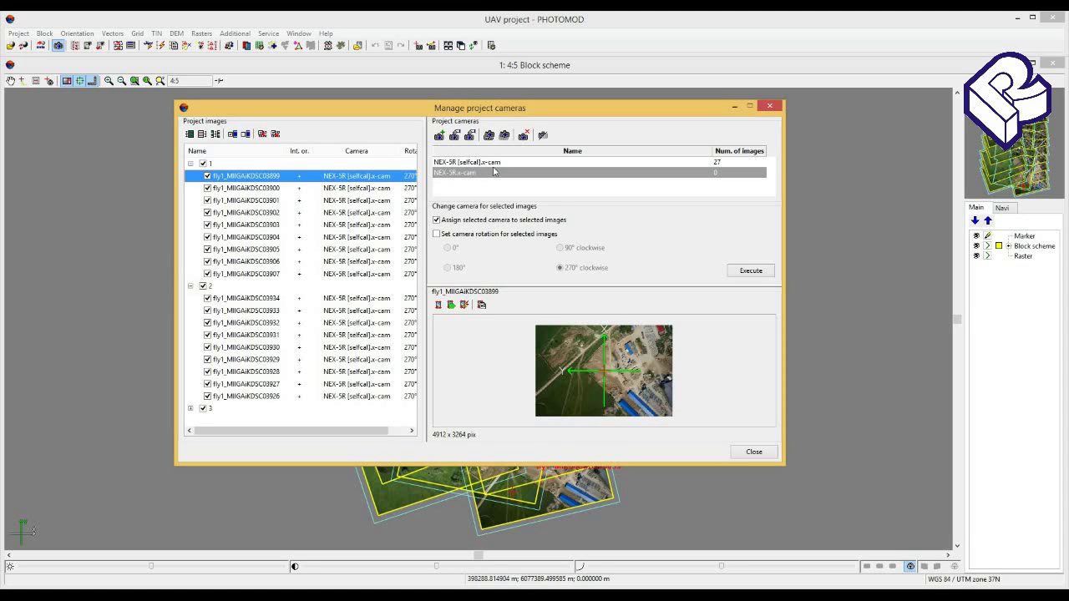
- Examine the self-calibrated camera's focal length, principal point and distortion coefficients, and close its parameters
{"action": "left_click", "coordinate": [493, 164]}
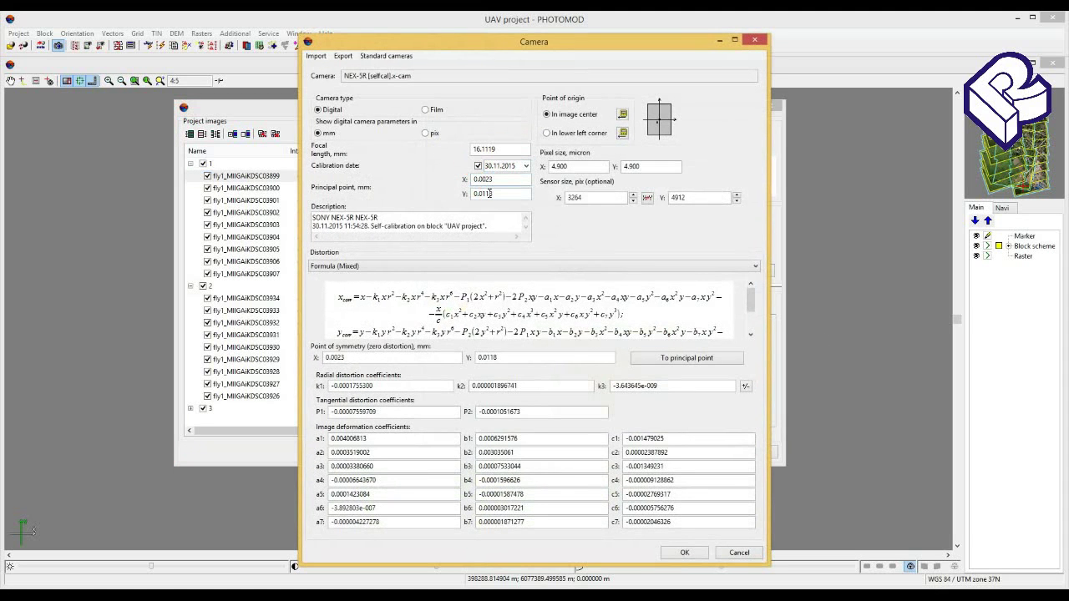
{"action": "left_click_drag", "start_coordinate": [505, 150], "coordinate": [461, 153]}
{"action": "double_click", "coordinate": [504, 193]}
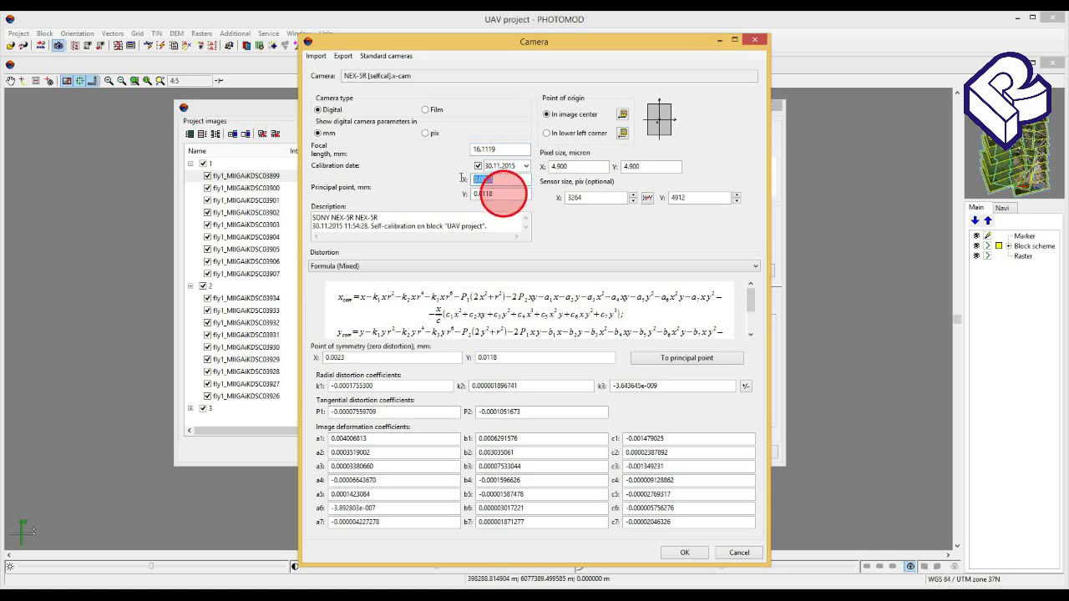
{"action": "left_click_drag", "start_coordinate": [515, 149], "coordinate": [454, 153]}
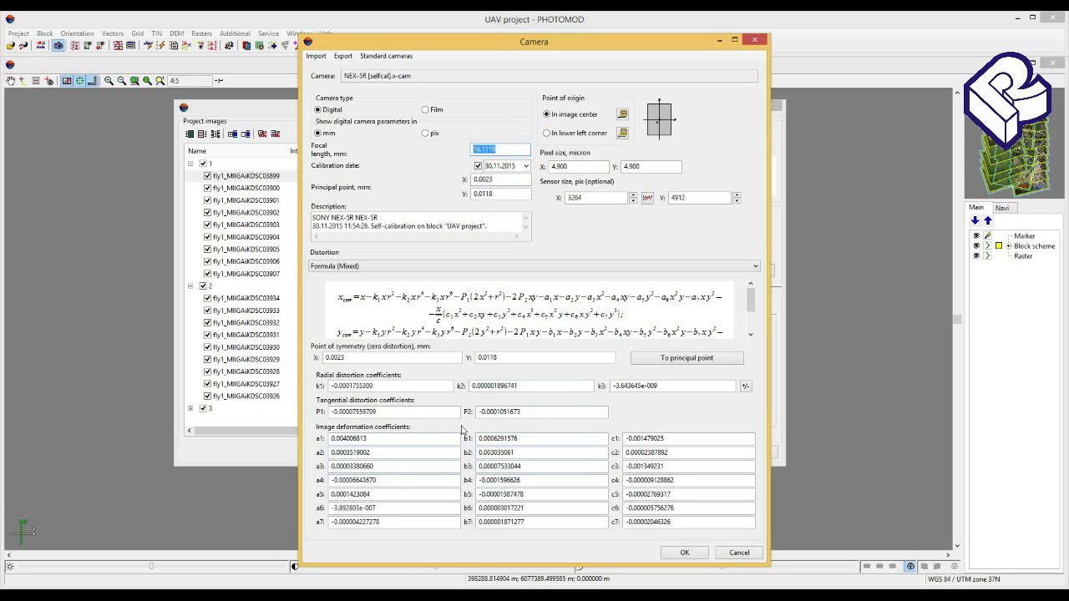
{"action": "left_click_drag", "start_coordinate": [605, 50], "coordinate": [616, 39]}
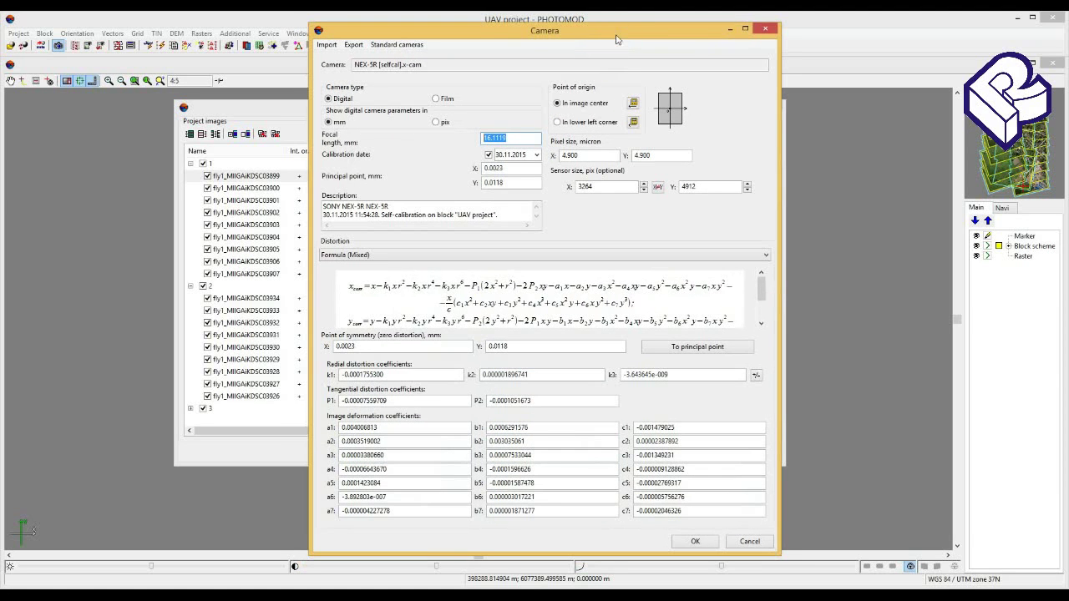
{"action": "left_click", "coordinate": [698, 542]}
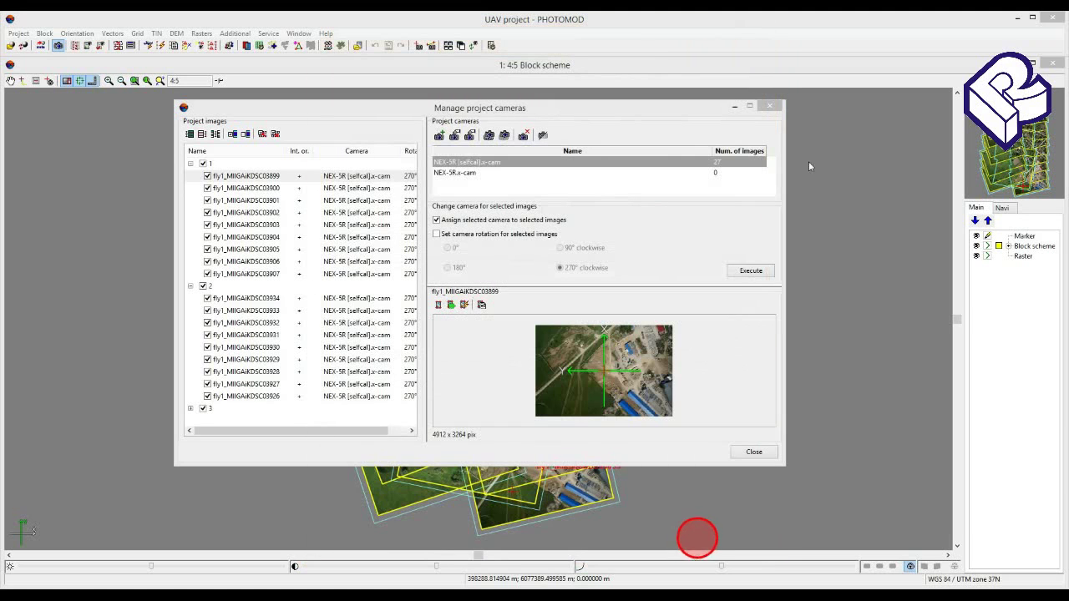
- Close the project camera management and synchronize the project, accepting the interior orientation recomputation
{"action": "left_click", "coordinate": [777, 107]}
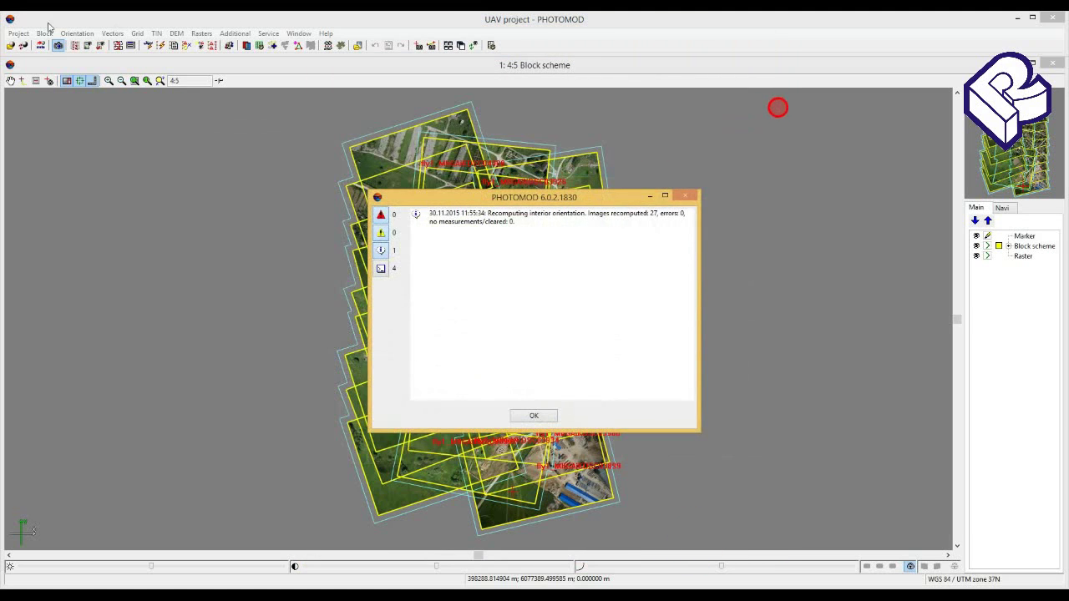
{"action": "left_click", "coordinate": [534, 415]}
{"action": "left_click", "coordinate": [18, 34]}
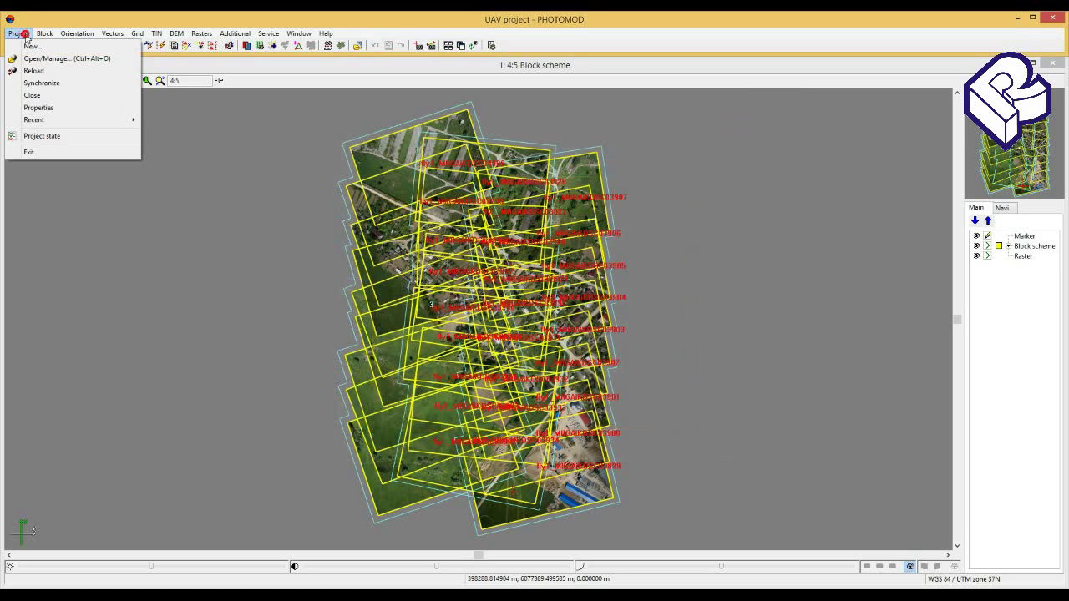
{"action": "left_click", "coordinate": [31, 84]}
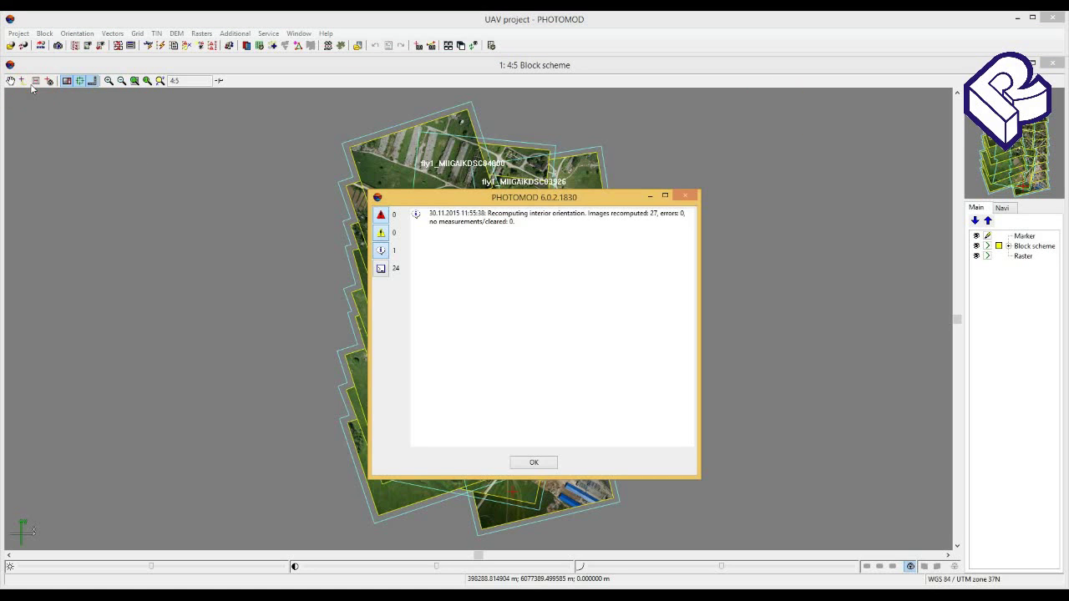
{"action": "left_click", "coordinate": [522, 465]}
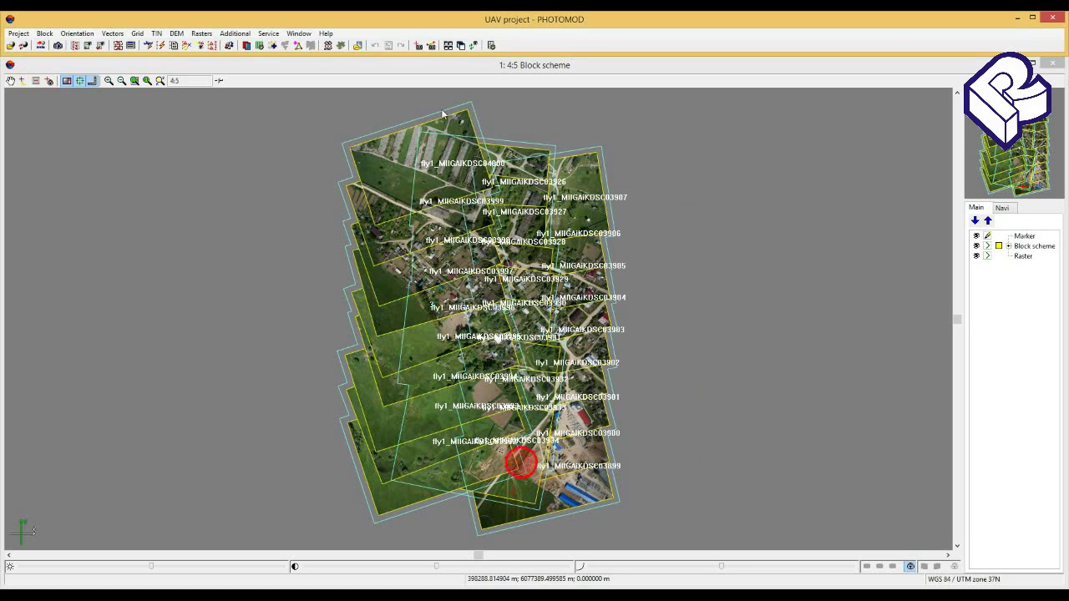
- Reopen the block adjustment and recompute it with the bundle adjustment method and self-calibration off
{"action": "left_click", "coordinate": [693, 518]}
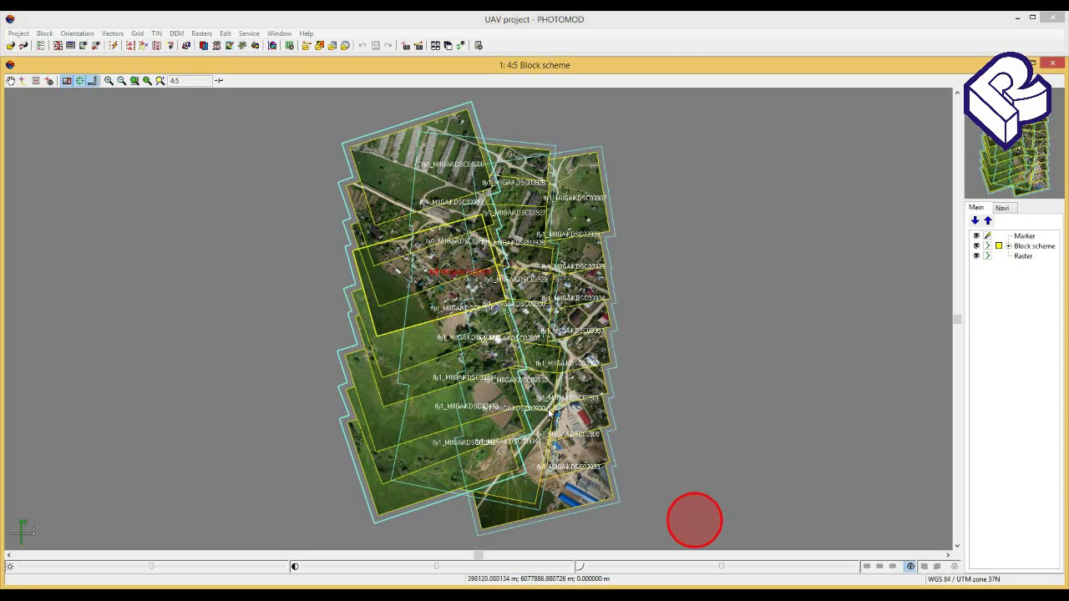
{"action": "left_click", "coordinate": [186, 45]}
{"action": "left_click_drag", "start_coordinate": [451, 99], "coordinate": [438, 102]}
{"action": "left_click", "coordinate": [420, 118]}
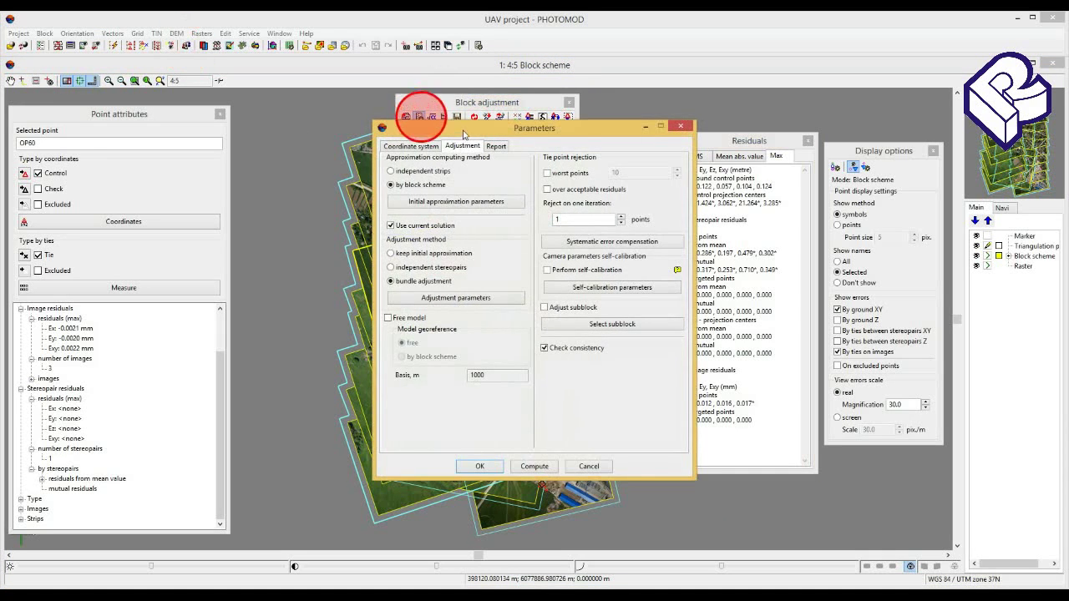
{"action": "left_click", "coordinate": [462, 131]}
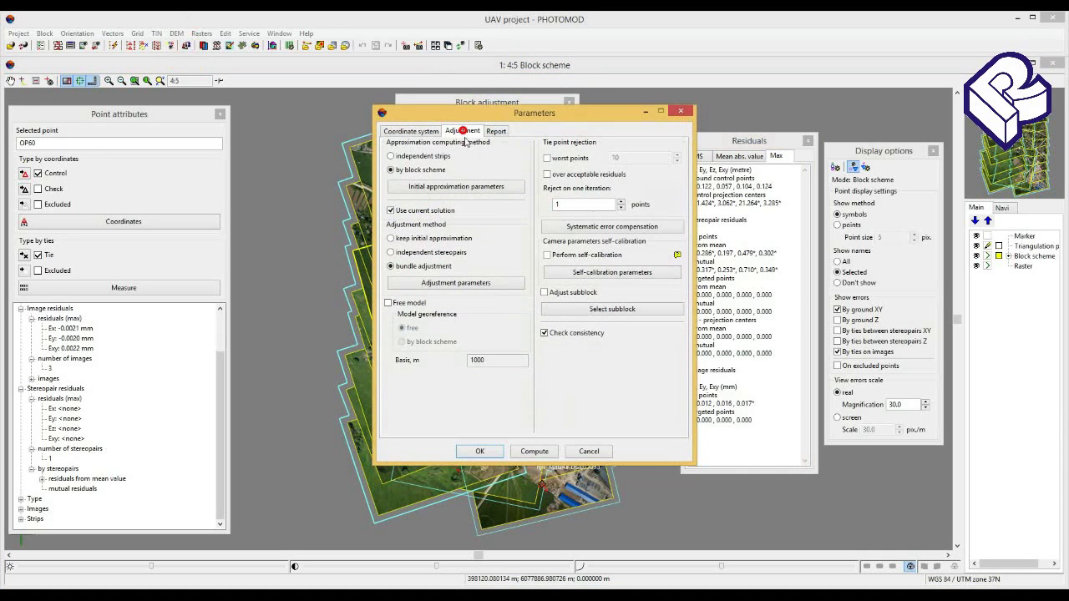
{"action": "left_click", "coordinate": [529, 451]}
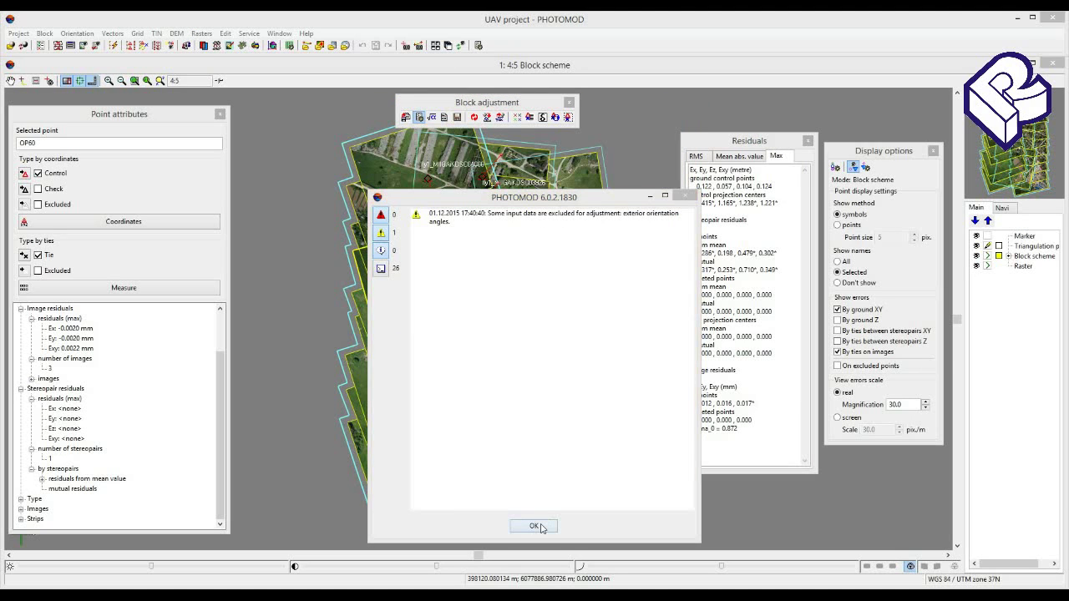
{"action": "left_click", "coordinate": [534, 527]}
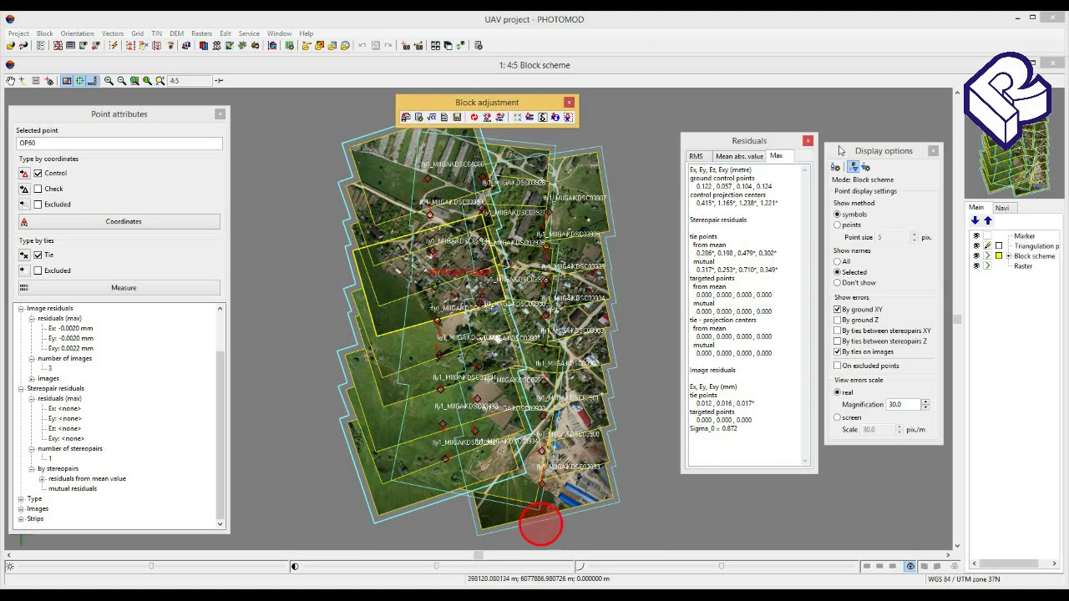
- Review the point filter settings and examine the filtered points on the block scheme
{"action": "left_click", "coordinate": [865, 168]}
{"action": "left_click_drag", "start_coordinate": [639, 215], "coordinate": [631, 197]}
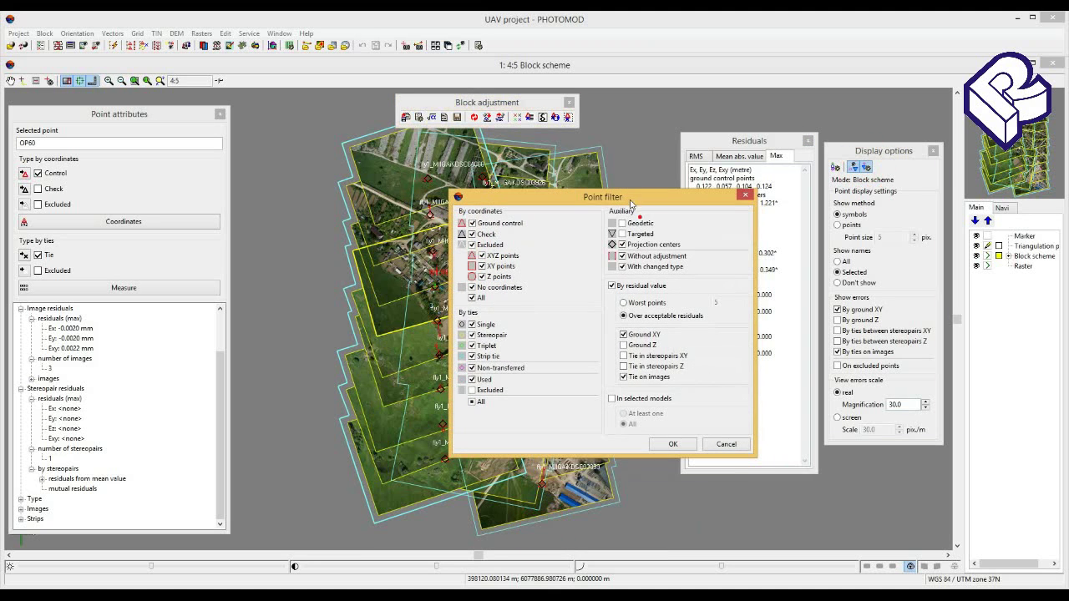
{"action": "left_click", "coordinate": [672, 443]}
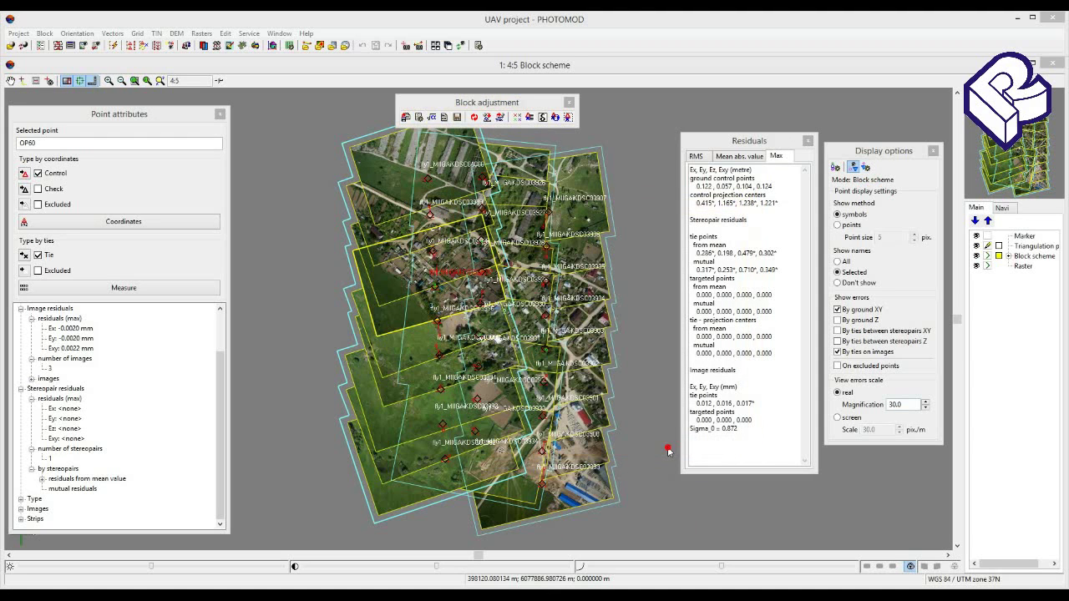
{"action": "left_click", "coordinate": [853, 168]}
{"action": "left_click", "coordinate": [854, 168]}
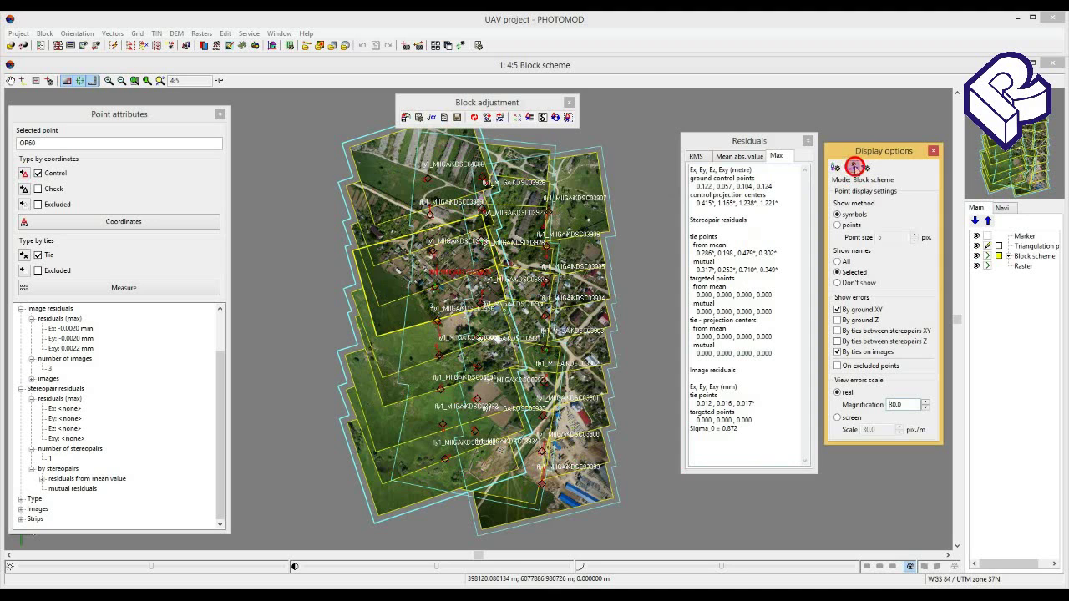
{"action": "left_click", "coordinate": [496, 387]}
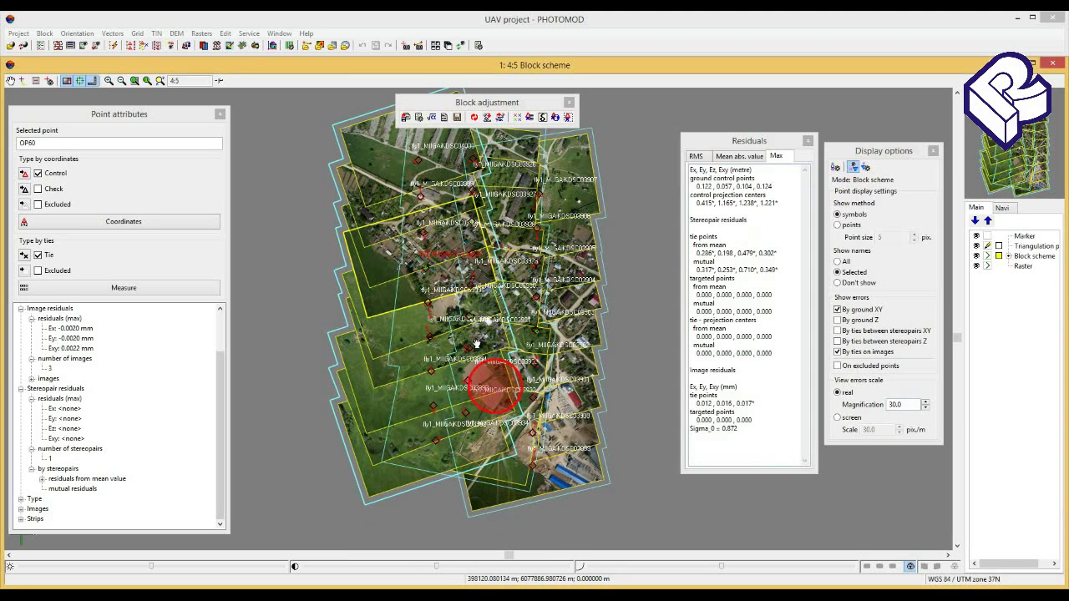
{"action": "left_click", "coordinate": [477, 346]}
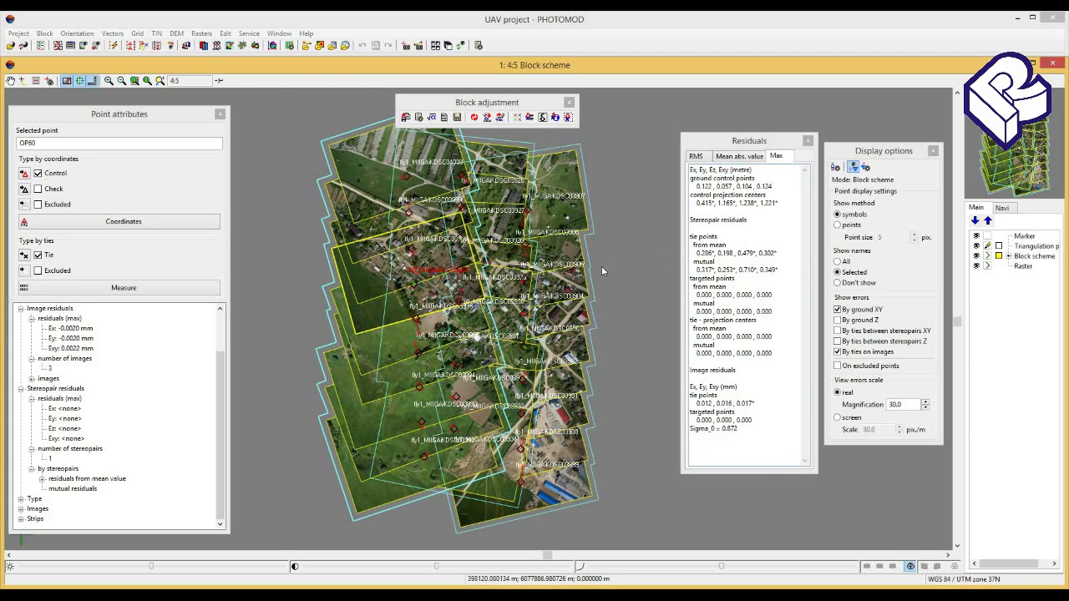
- Filter out points without coordinates and projection centers, and turn off filtering by residual value
{"action": "left_click", "coordinate": [866, 167]}
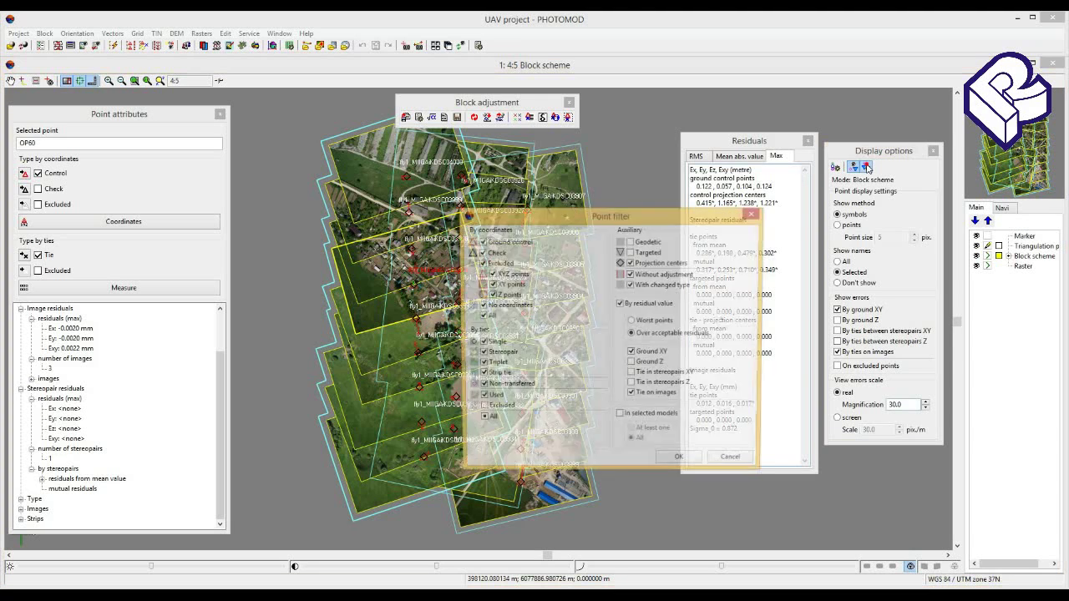
{"action": "left_click_drag", "start_coordinate": [527, 219], "coordinate": [502, 215]}
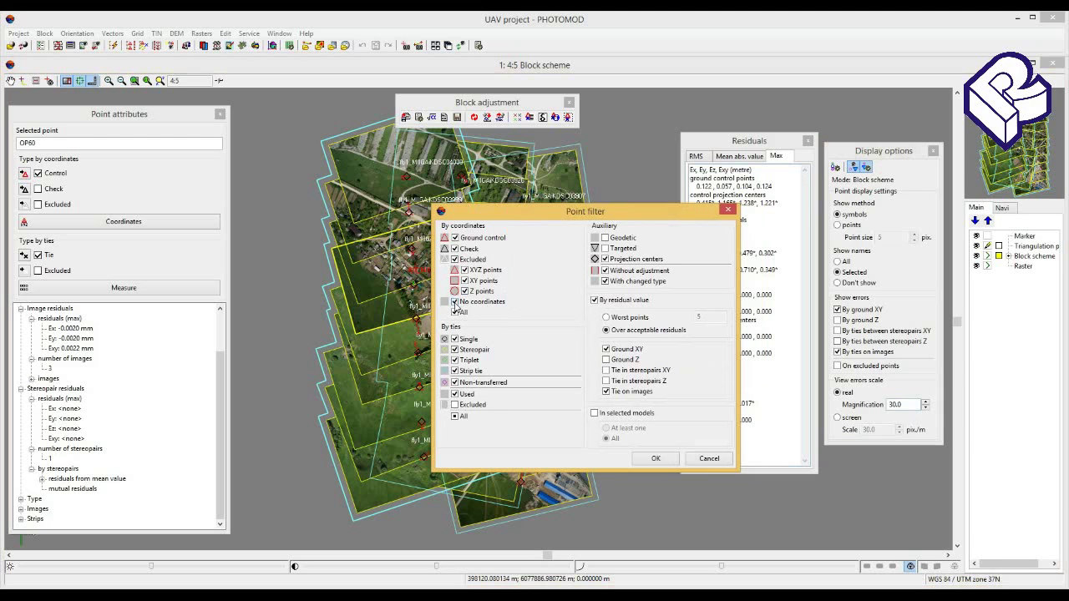
{"action": "left_click", "coordinate": [455, 302]}
{"action": "left_click", "coordinate": [606, 259]}
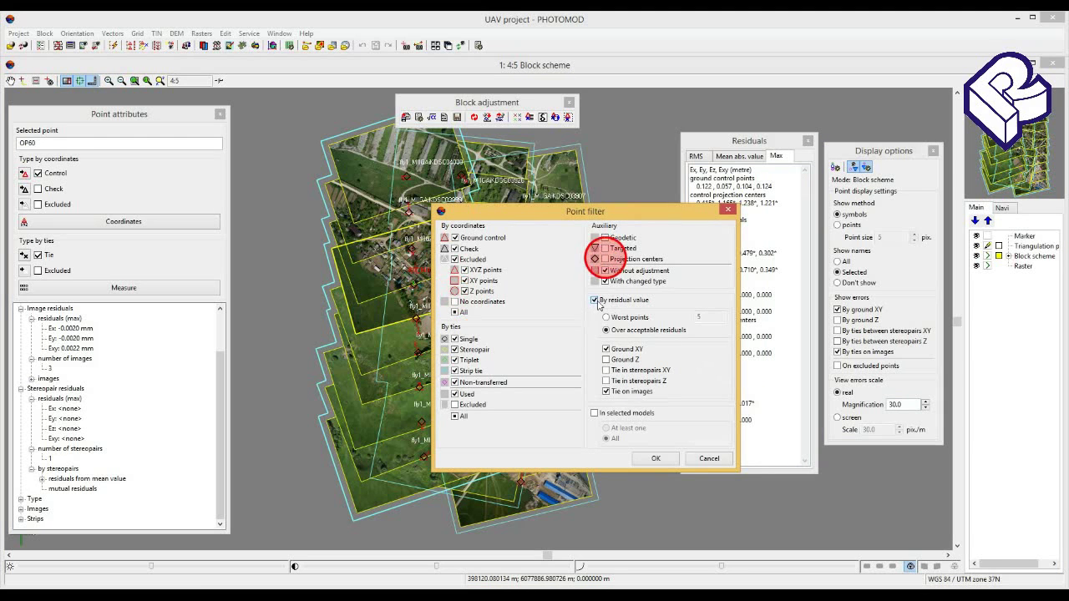
{"action": "left_click", "coordinate": [596, 300]}
{"action": "left_click", "coordinate": [643, 459]}
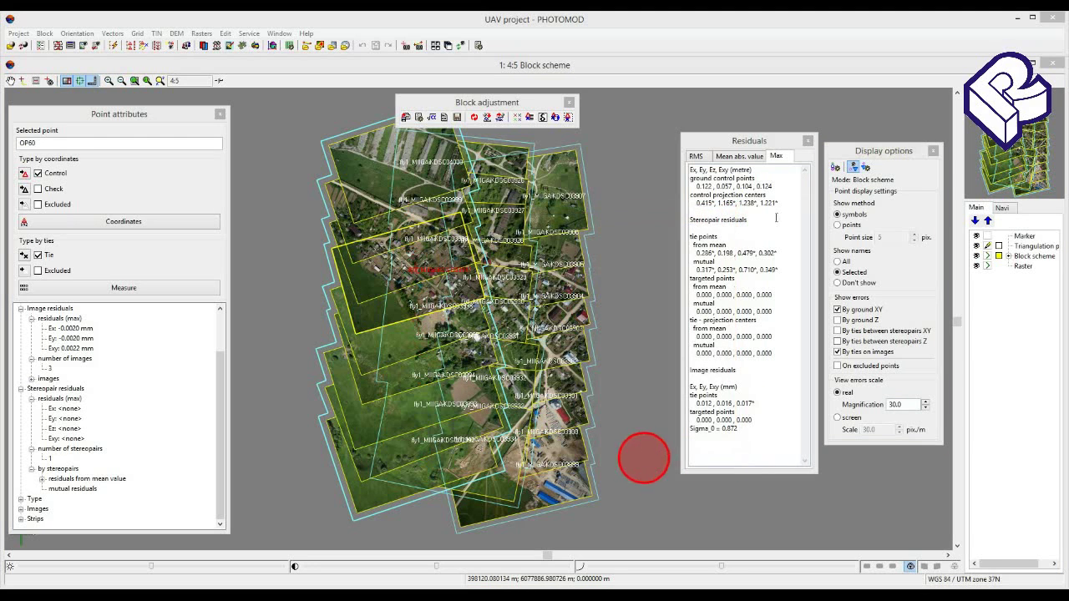
- Include geodetic and targeted points in the point filter and apply it
{"action": "left_click", "coordinate": [865, 167]}
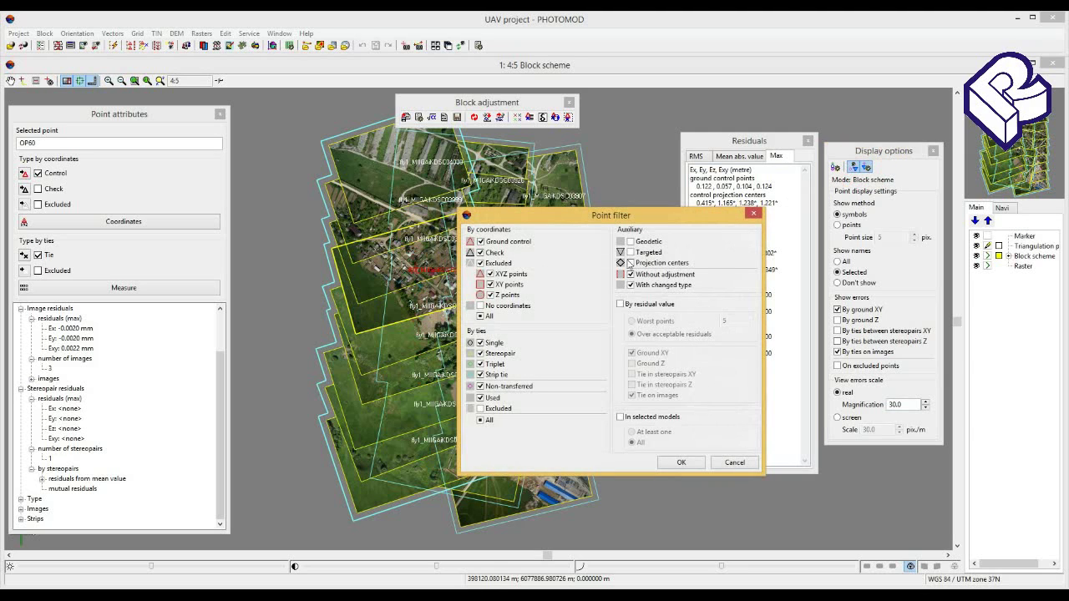
{"action": "left_click", "coordinate": [631, 242]}
{"action": "left_click", "coordinate": [631, 252]}
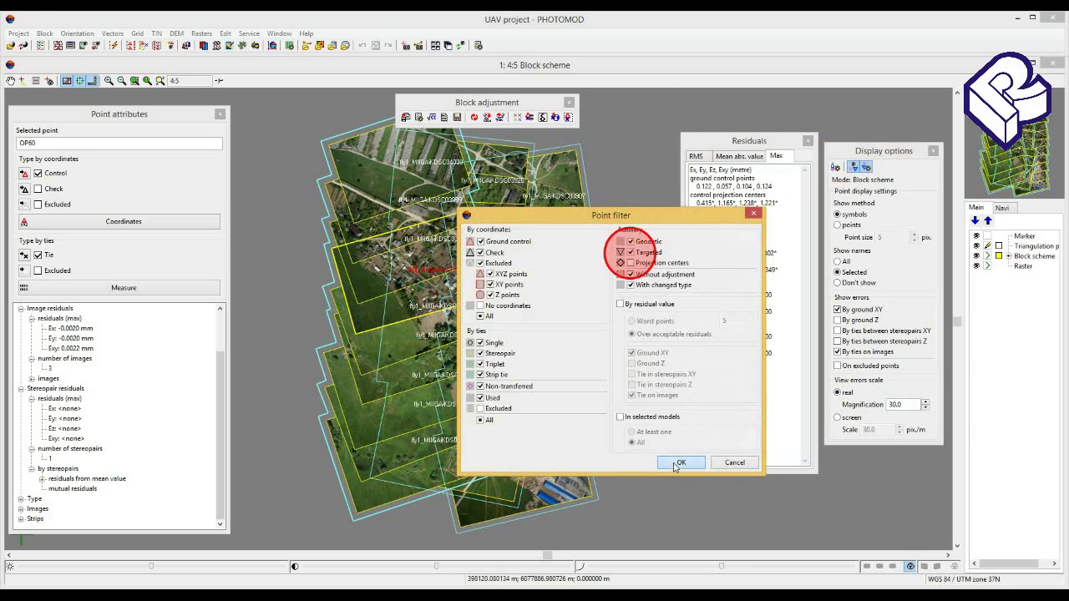
{"action": "left_click", "coordinate": [677, 463]}
- Hide the Raster and Block scheme layers to leave only the triangulation points displayed
{"action": "left_click", "coordinate": [977, 266]}
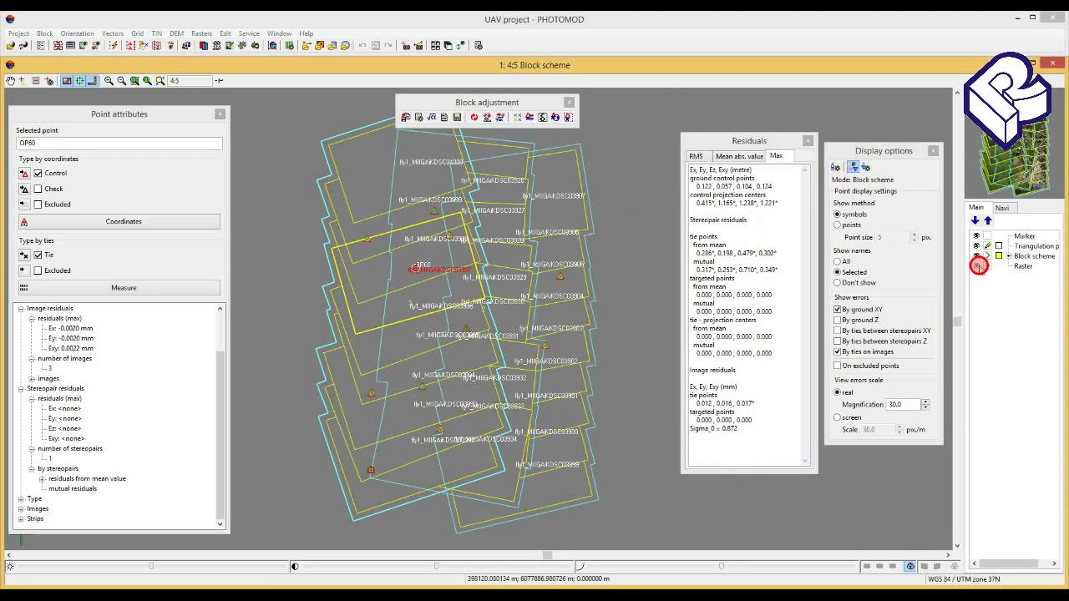
{"action": "left_click", "coordinate": [977, 265]}
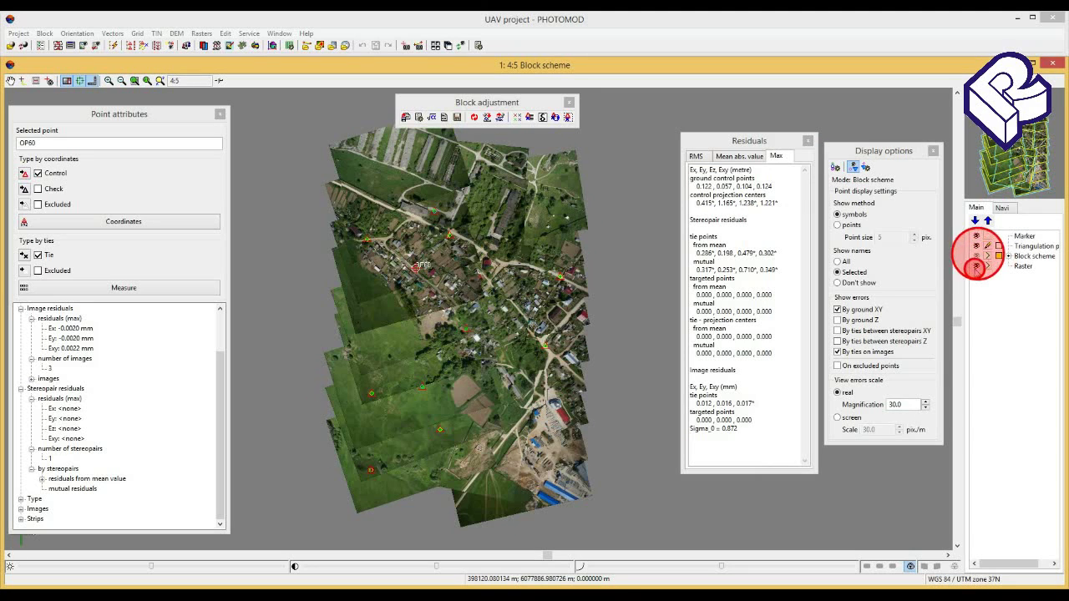
{"action": "left_click", "coordinate": [978, 266]}
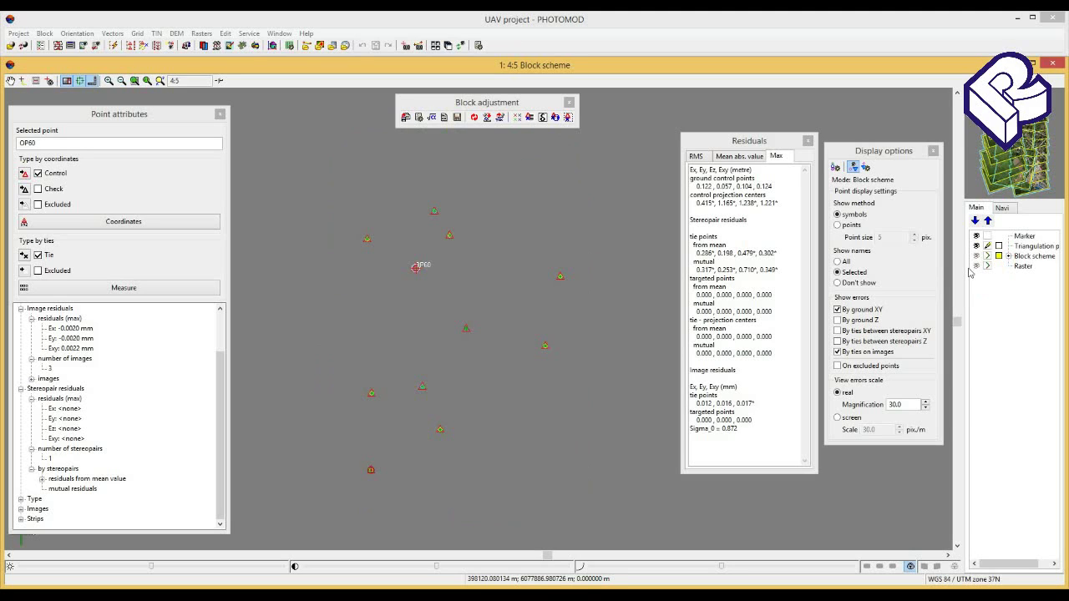
- Change the type by coordinates of points OP63 and OP60 from control to check
{"action": "left_click", "coordinate": [460, 295]}
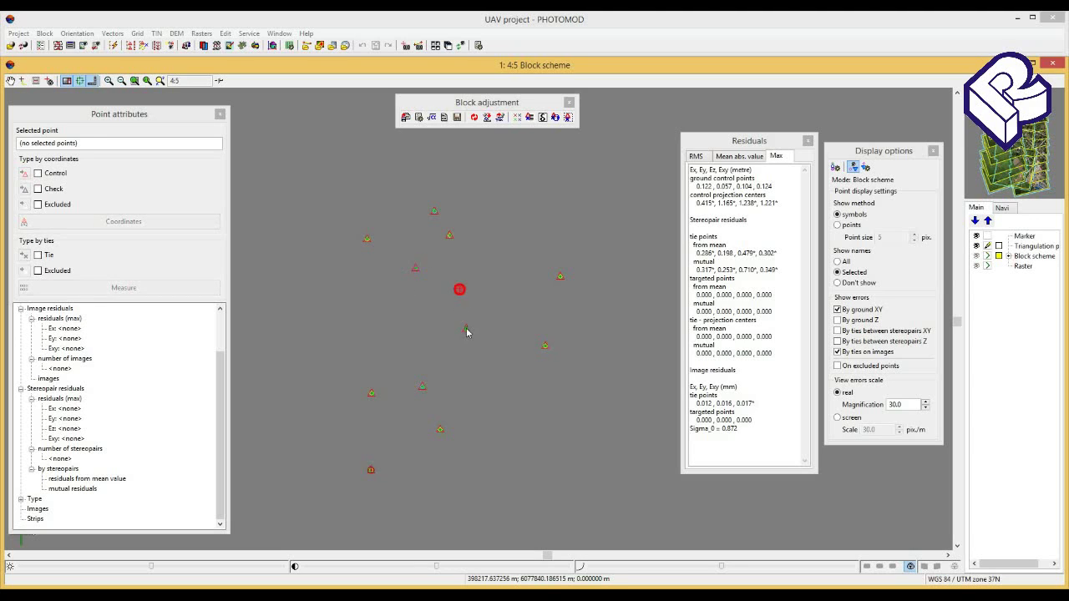
{"action": "left_click", "coordinate": [466, 327]}
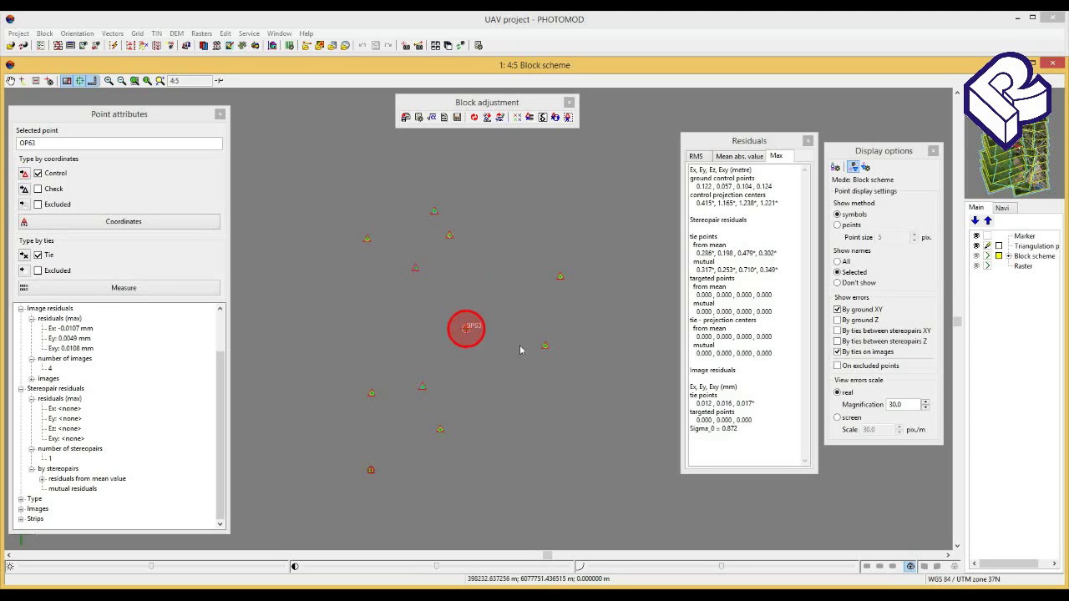
{"action": "left_click", "coordinate": [24, 190]}
{"action": "left_click", "coordinate": [416, 267]}
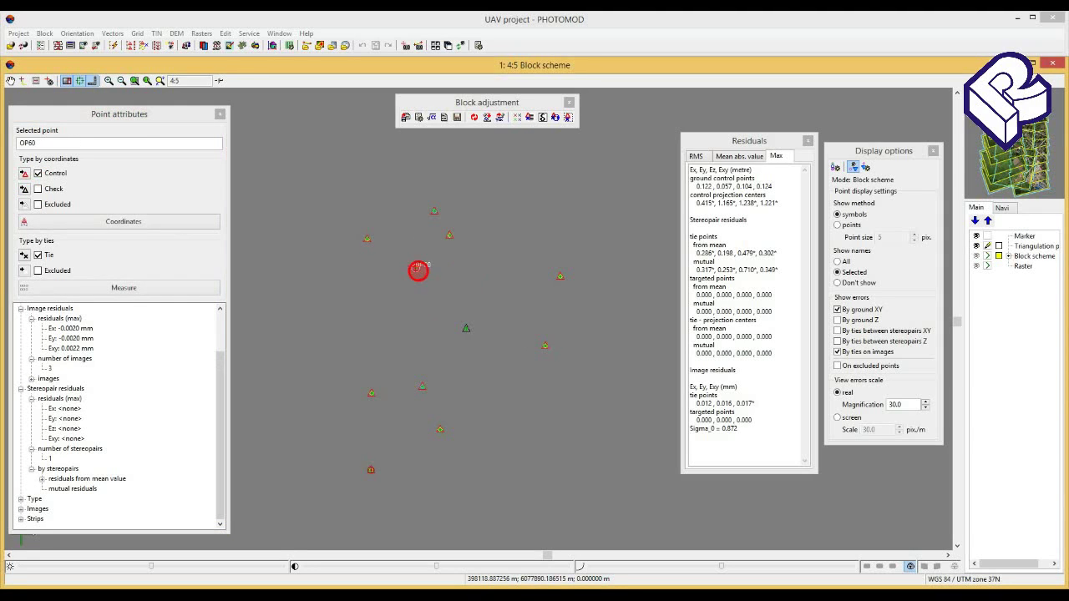
{"action": "left_click", "coordinate": [24, 189]}
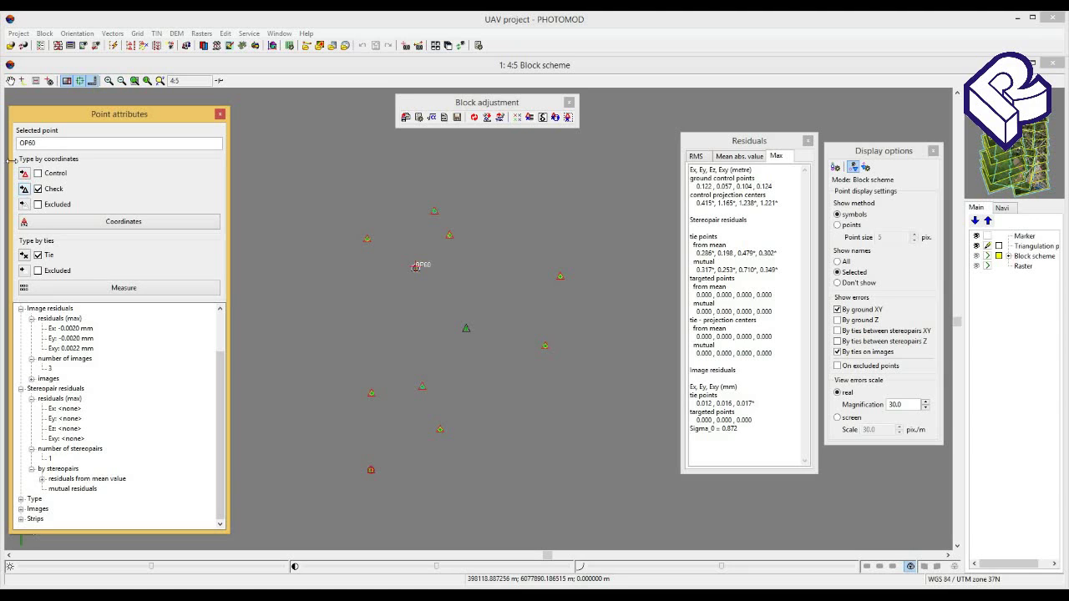
- Recompute the block adjustment with the new check points and display the mean absolute residuals
{"action": "left_click", "coordinate": [432, 118]}
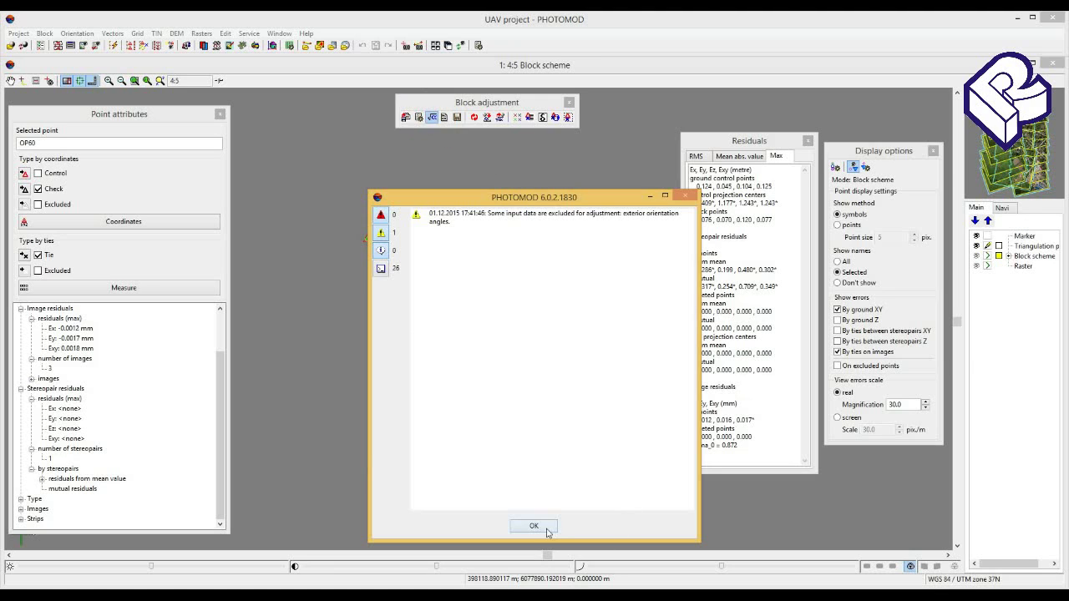
{"action": "left_click", "coordinate": [546, 528]}
{"action": "left_click_drag", "start_coordinate": [737, 140], "coordinate": [697, 147]}
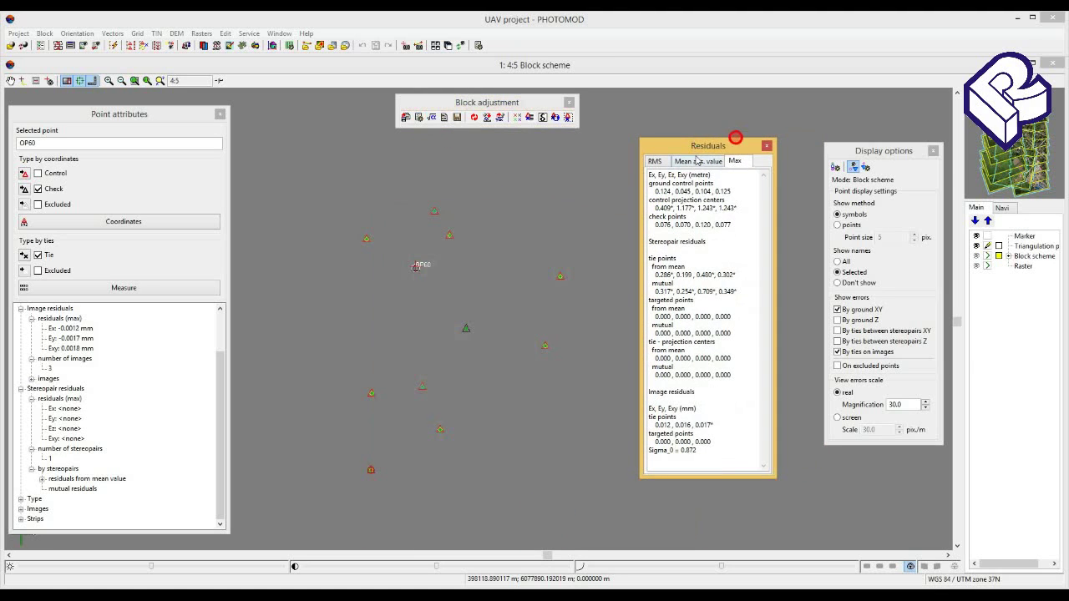
{"action": "left_click", "coordinate": [697, 161]}
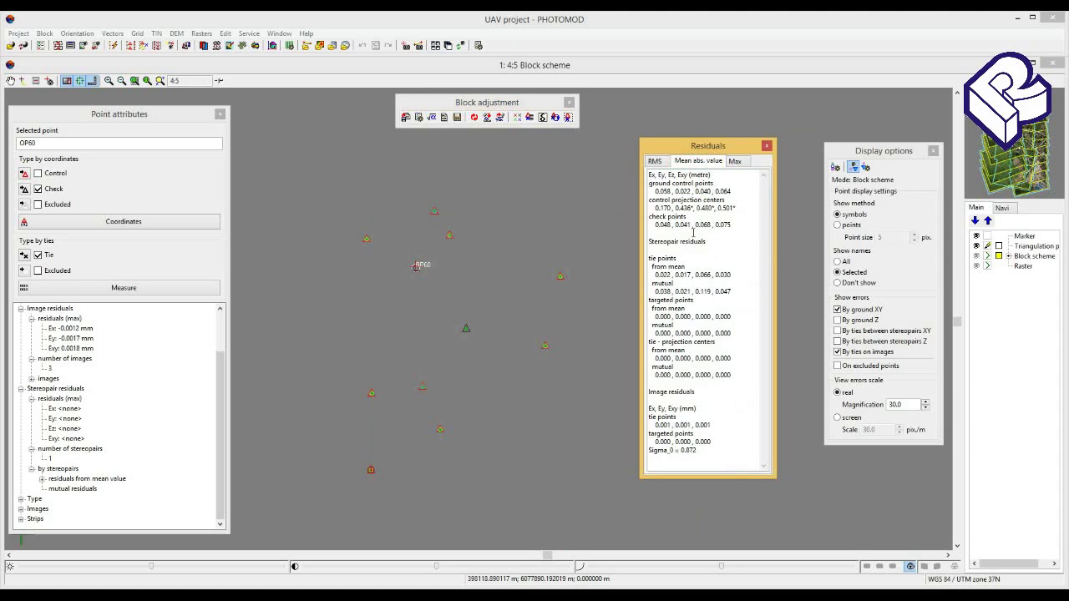
- Generate the block adjustment report with the existing parameters, examine its residual tables and adjustment parameters, and close it
{"action": "left_click_drag", "start_coordinate": [488, 102], "coordinate": [473, 103]}
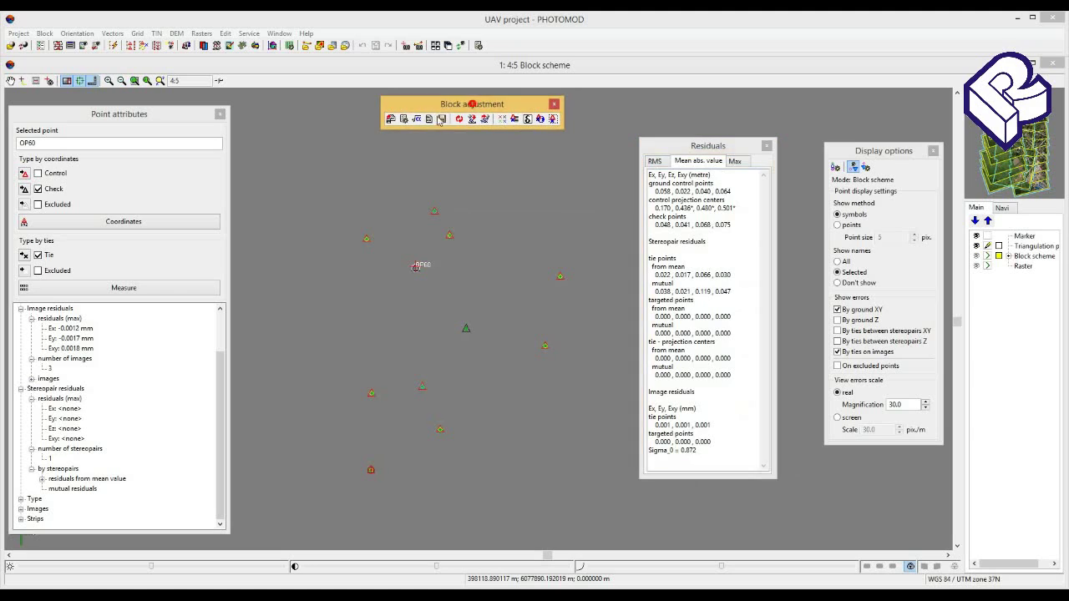
{"action": "left_click", "coordinate": [430, 118]}
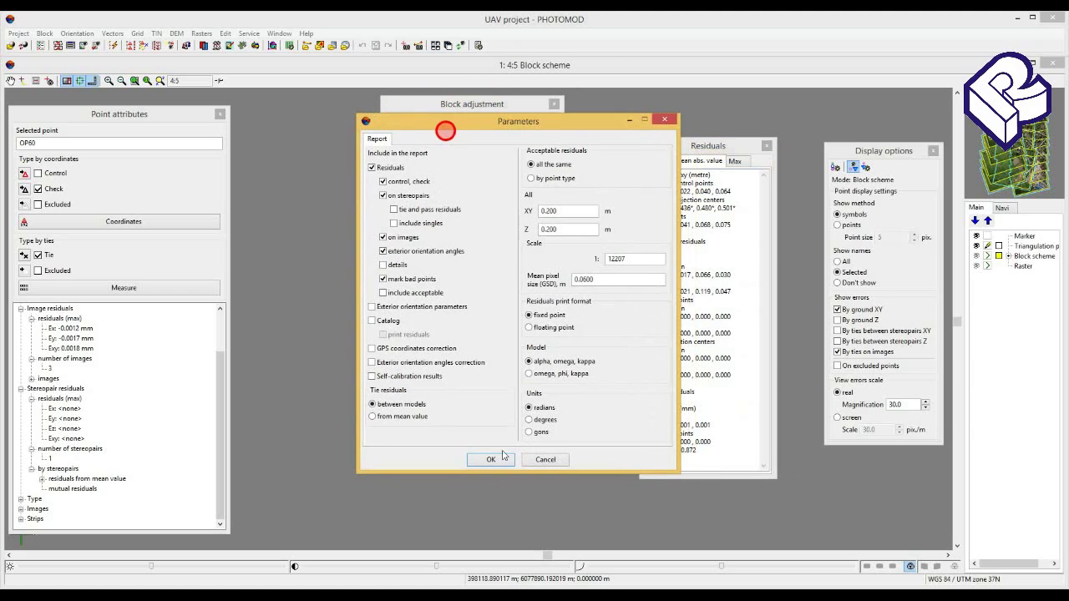
{"action": "left_click", "coordinate": [490, 464]}
{"action": "scroll", "coordinate": [497, 348], "scroll_direction": "down", "scroll_amount": 15}
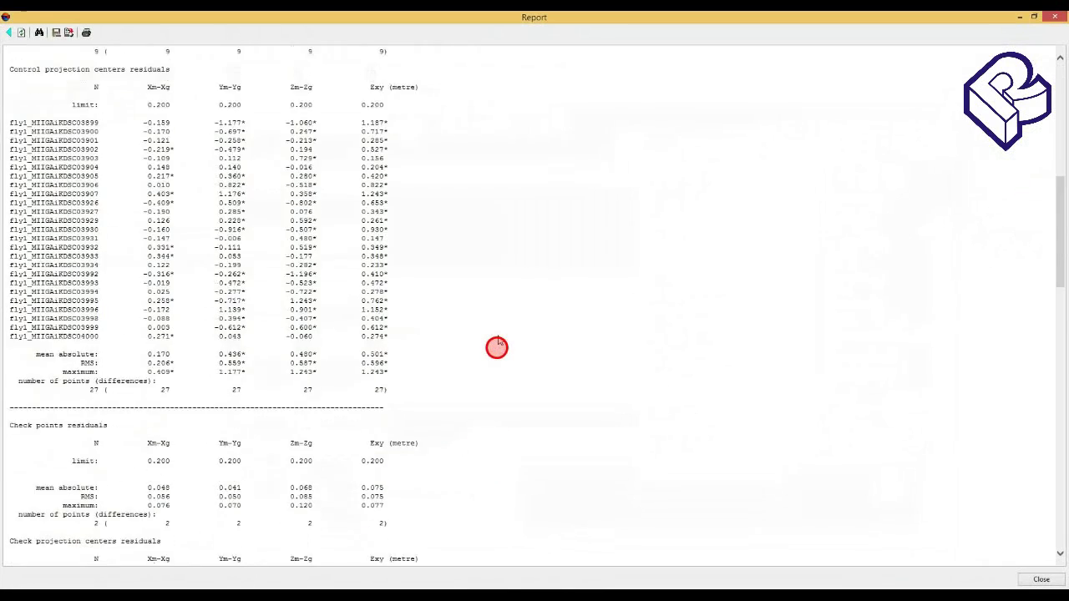
{"action": "scroll", "coordinate": [501, 329], "scroll_direction": "up", "scroll_amount": 6}
{"action": "scroll", "coordinate": [501, 329], "scroll_direction": "up", "scroll_amount": 10}
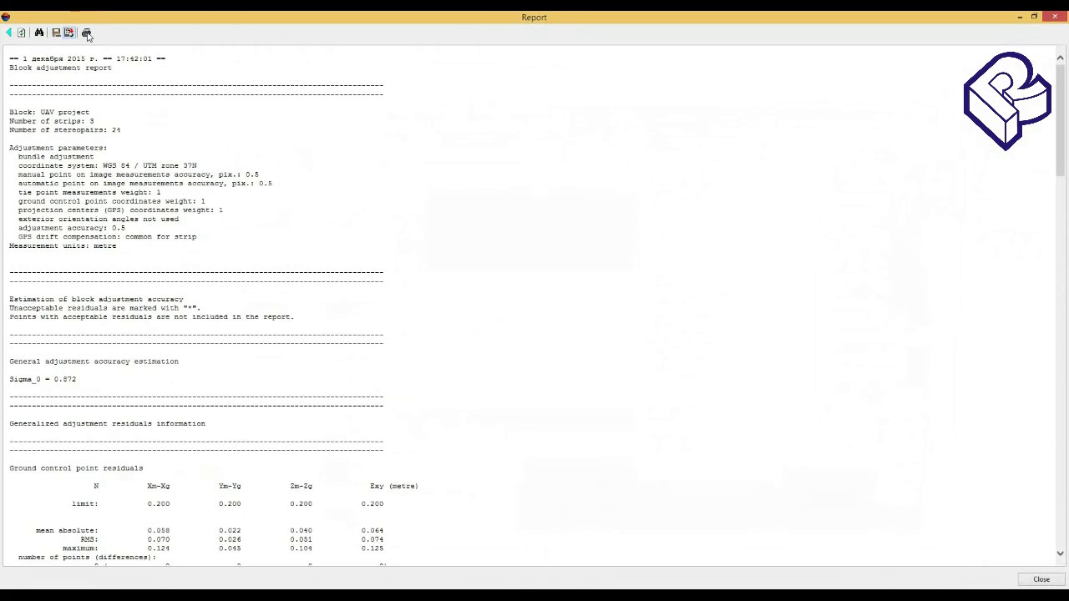
{"action": "left_click", "coordinate": [1055, 16]}
- Show the Block scheme and Raster layers again and save the block adjustment results
{"action": "left_click", "coordinate": [528, 230]}
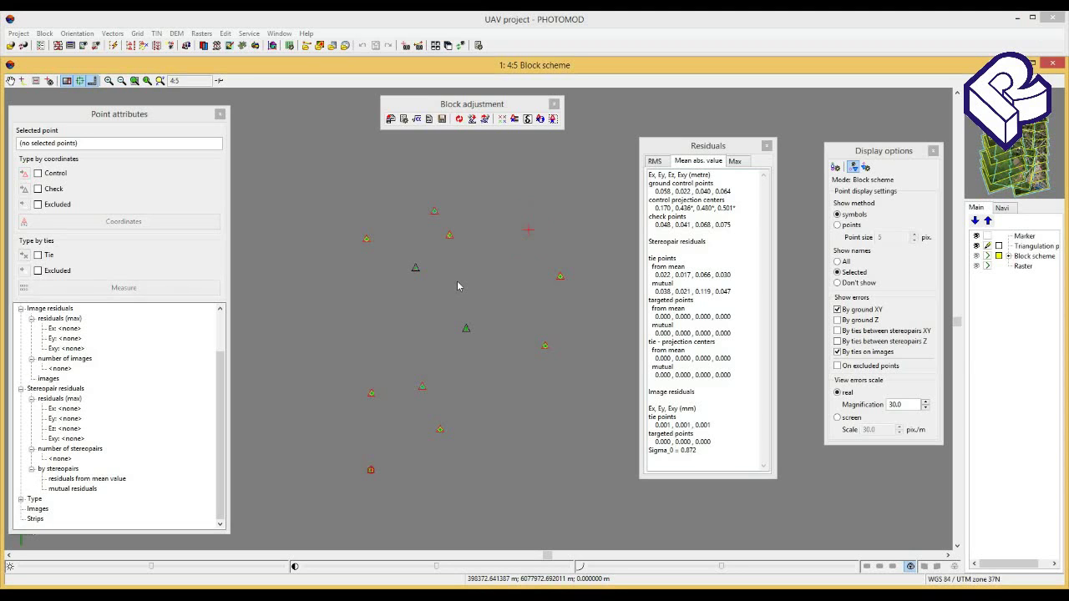
{"action": "left_click", "coordinate": [978, 257]}
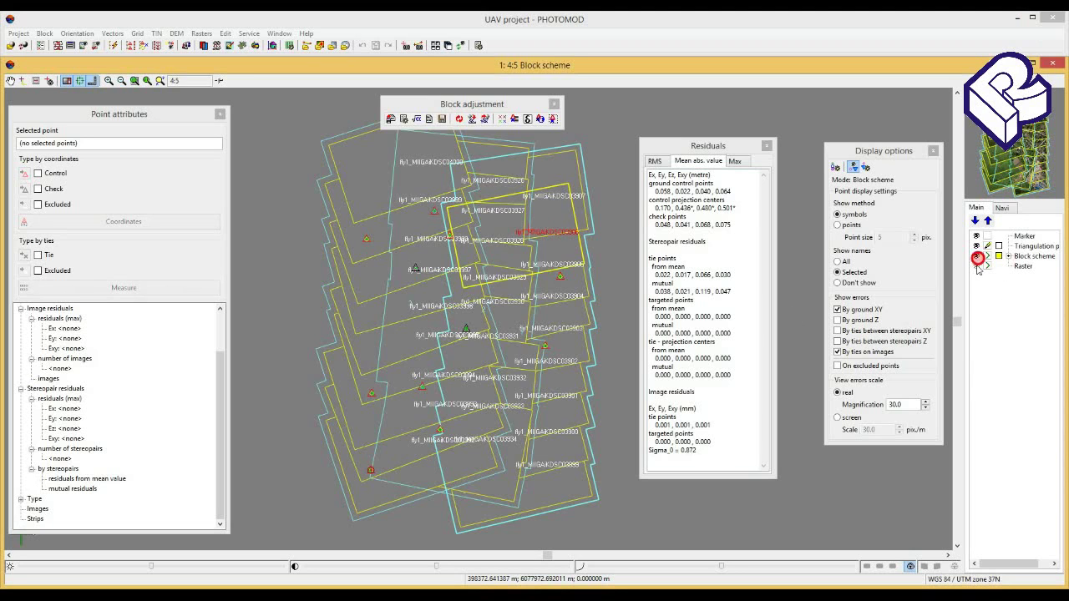
{"action": "left_click", "coordinate": [978, 266]}
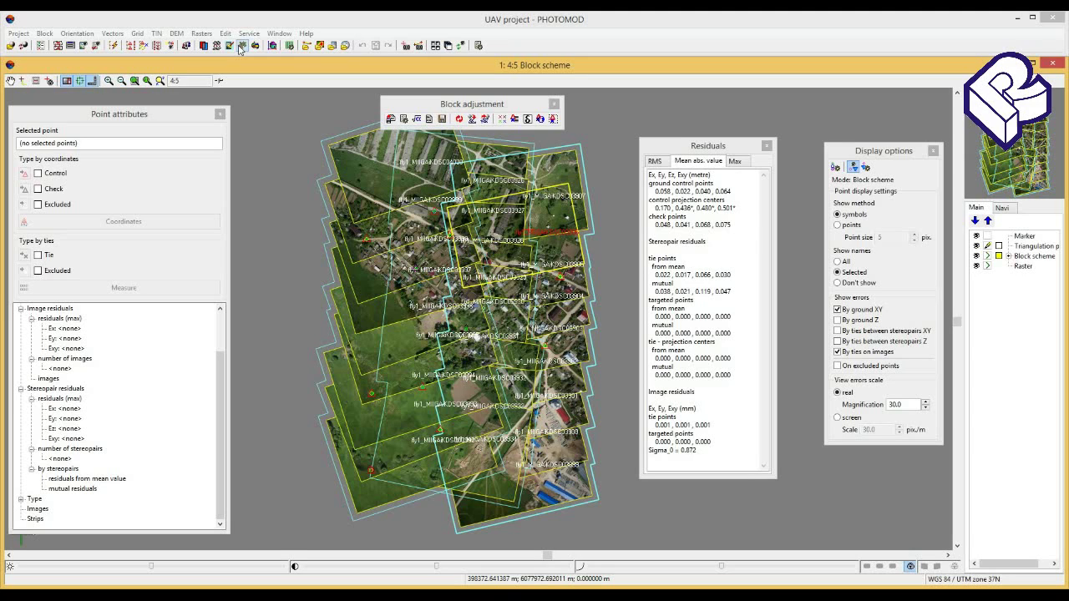
{"action": "left_click_drag", "start_coordinate": [415, 109], "coordinate": [412, 100]}
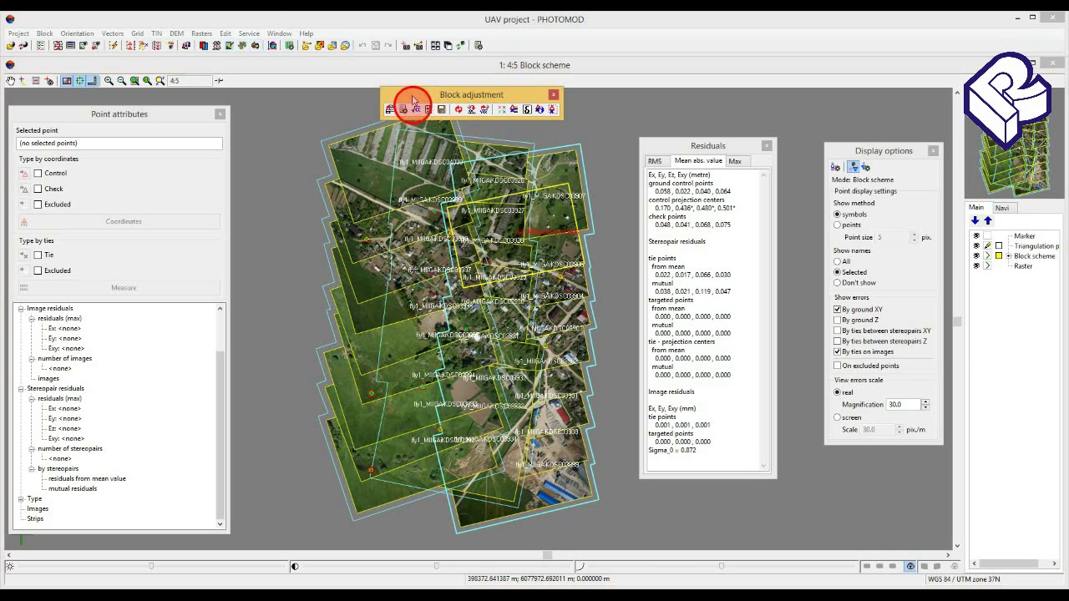
{"action": "left_click", "coordinate": [441, 110]}
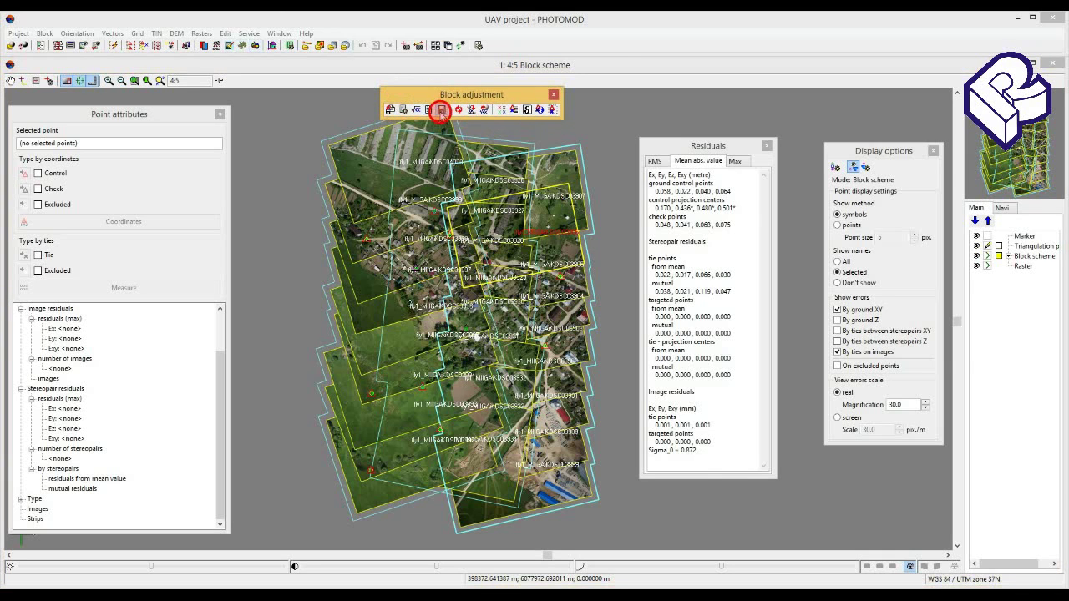